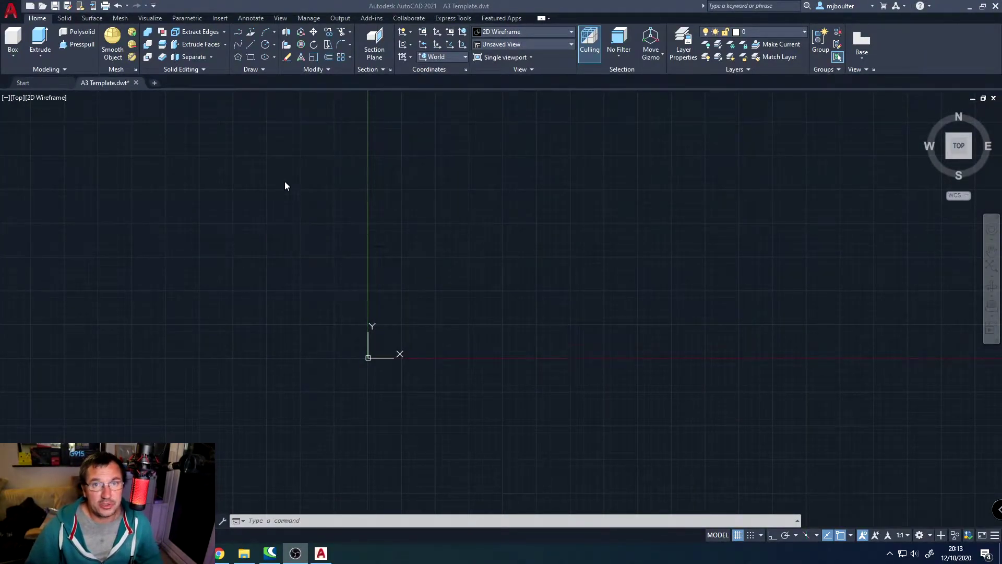
Draw the outer circle with radius 61.5 and centre it in the view.
left_click(264, 46)
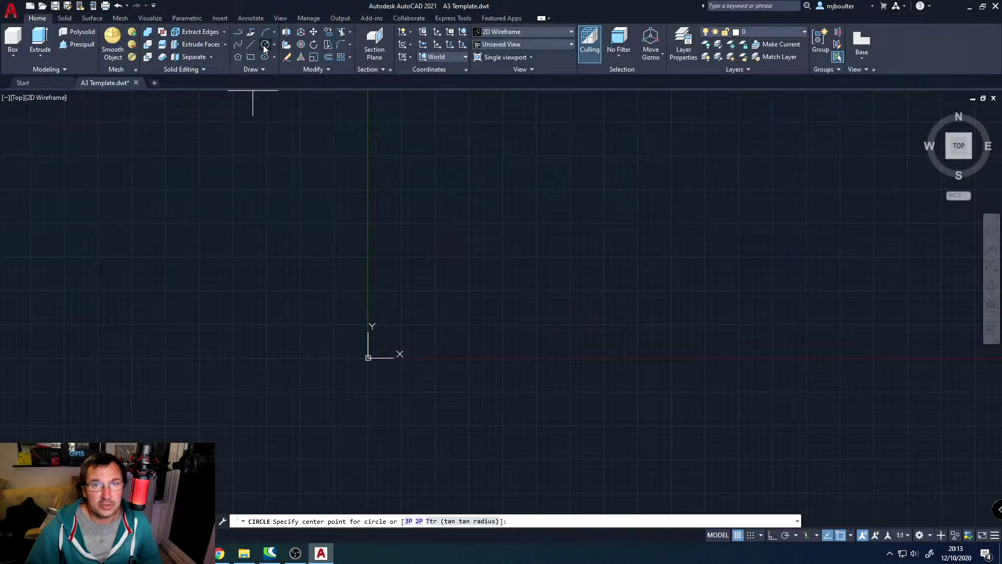
left_click(399, 277)
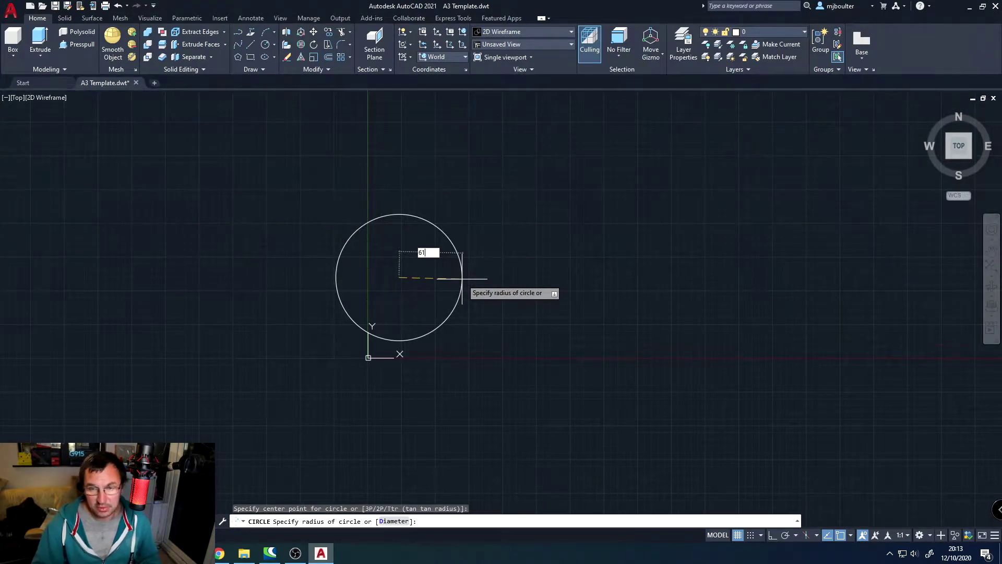
key("Return")
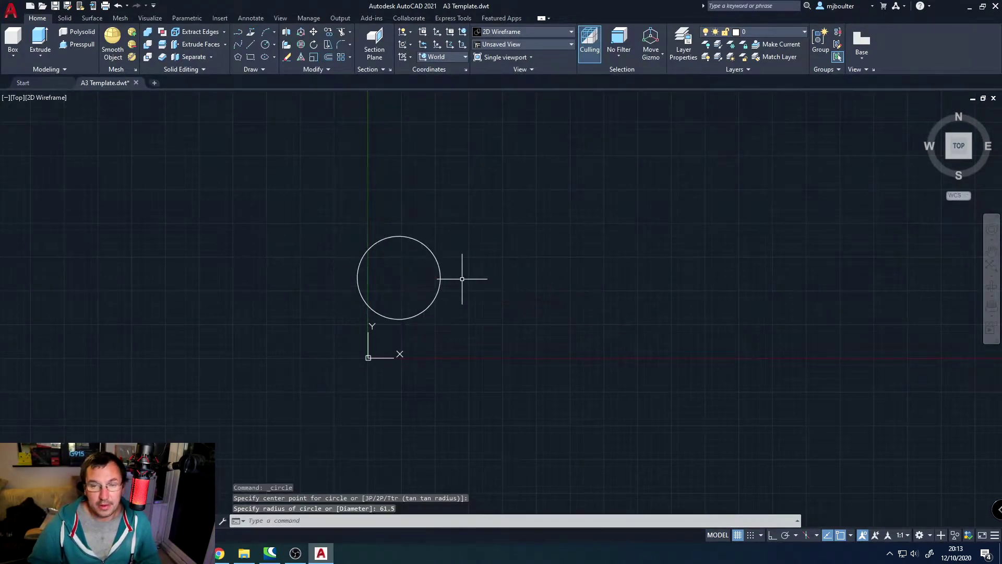
scroll(402, 287, "up", 4)
middle_click_drag(365, 252, 418, 296)
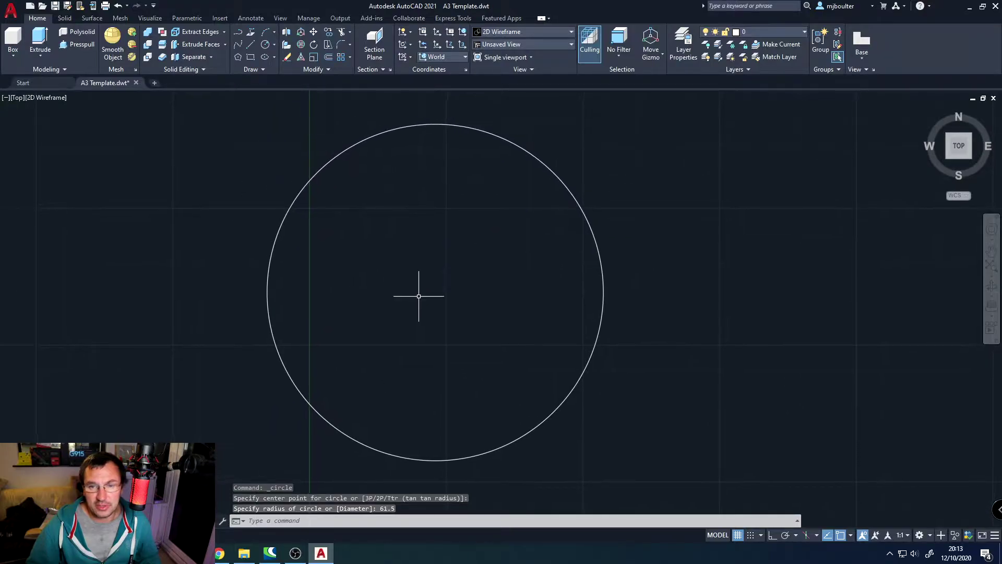
Draw a concentric inner circle of radius 49.5 on the same centre.
left_click(266, 44)
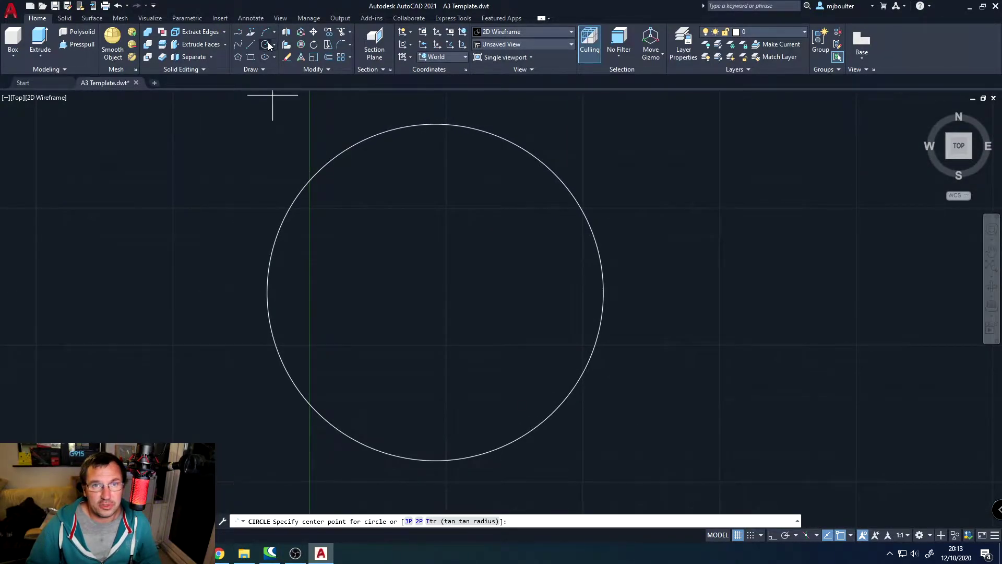
left_click(435, 291)
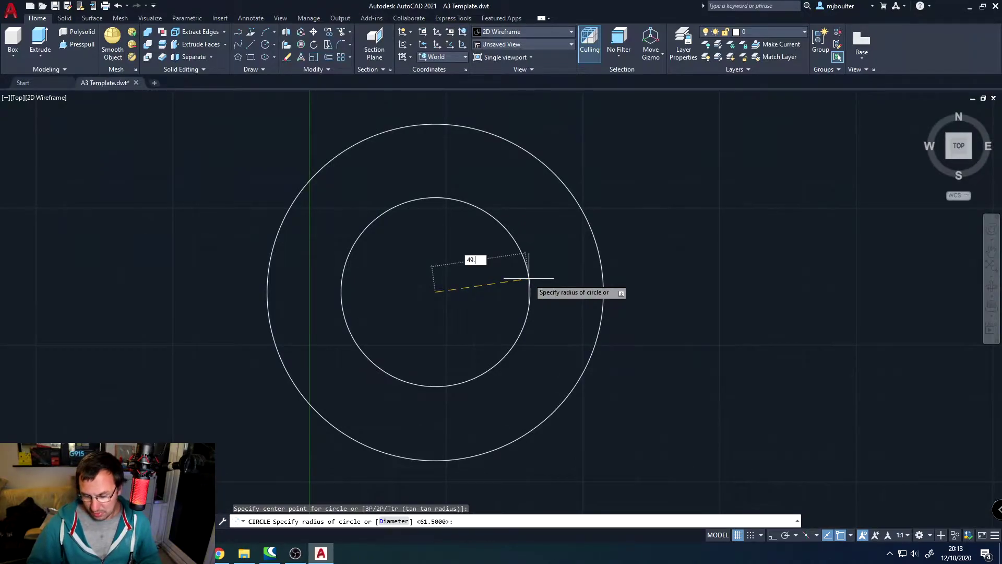
key("Return")
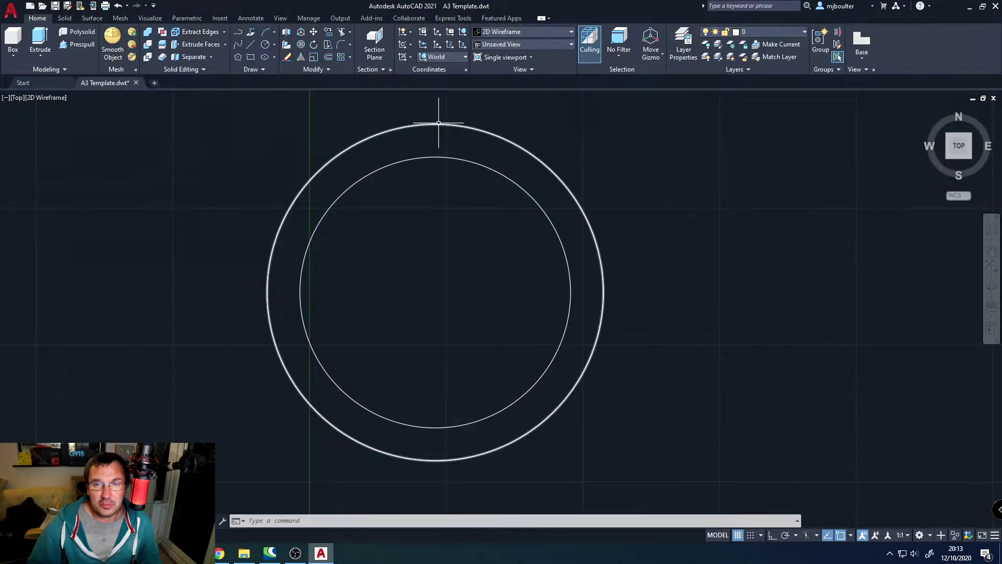
mouse_move(438, 123)
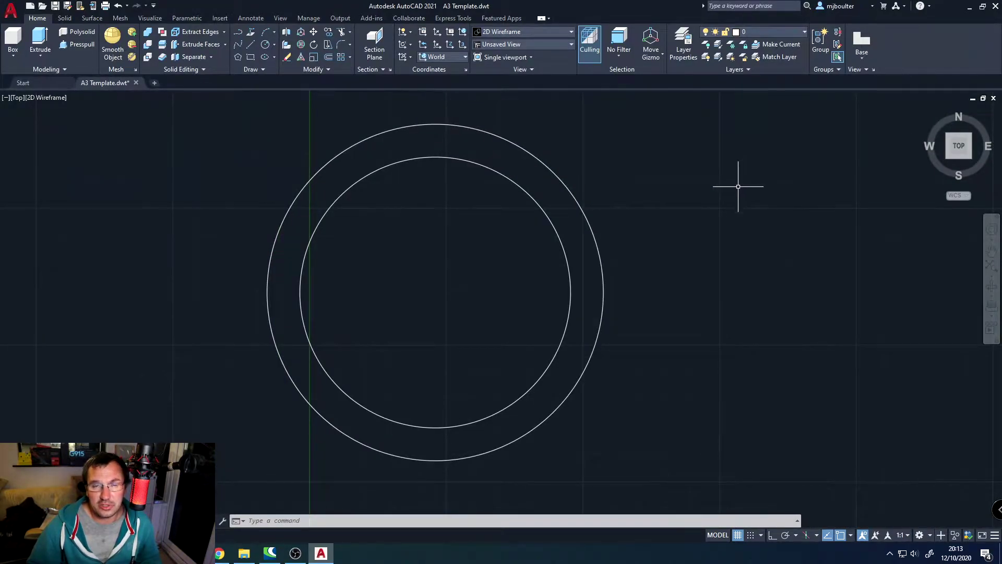
Enable Quadrant snap and draw a vertical line from the centre to the outer circle's top.
left_click(850, 535)
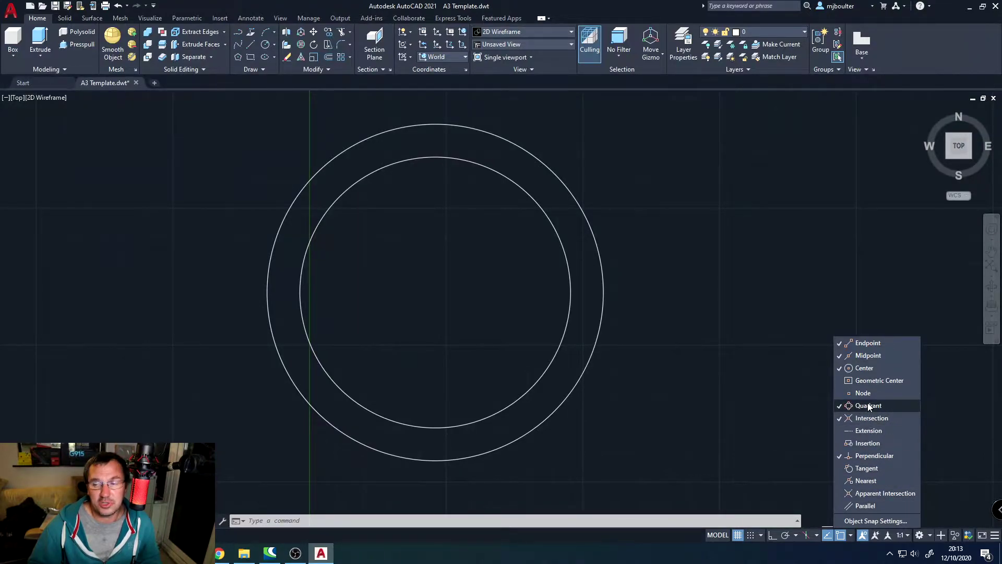
left_click(782, 401)
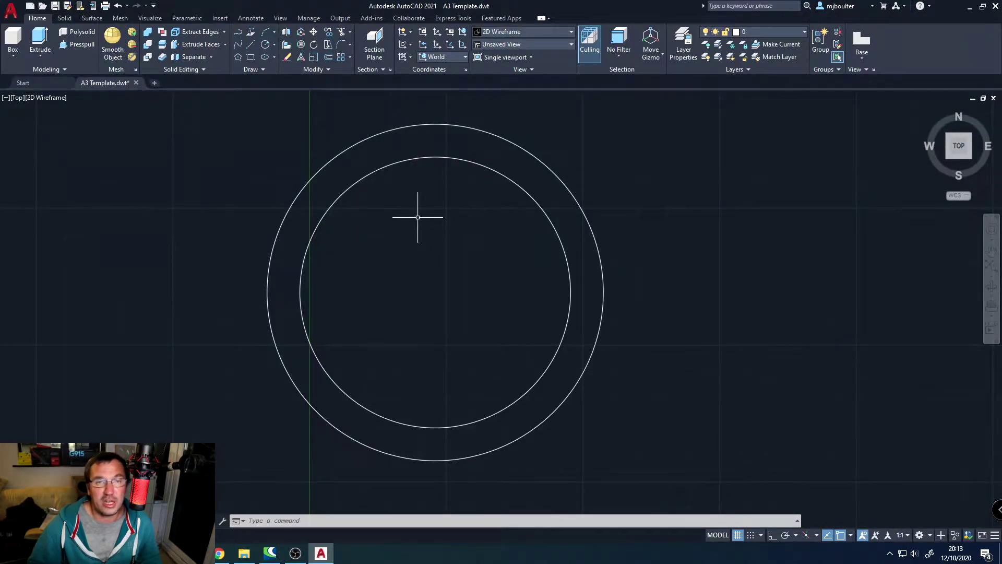
left_click(250, 46)
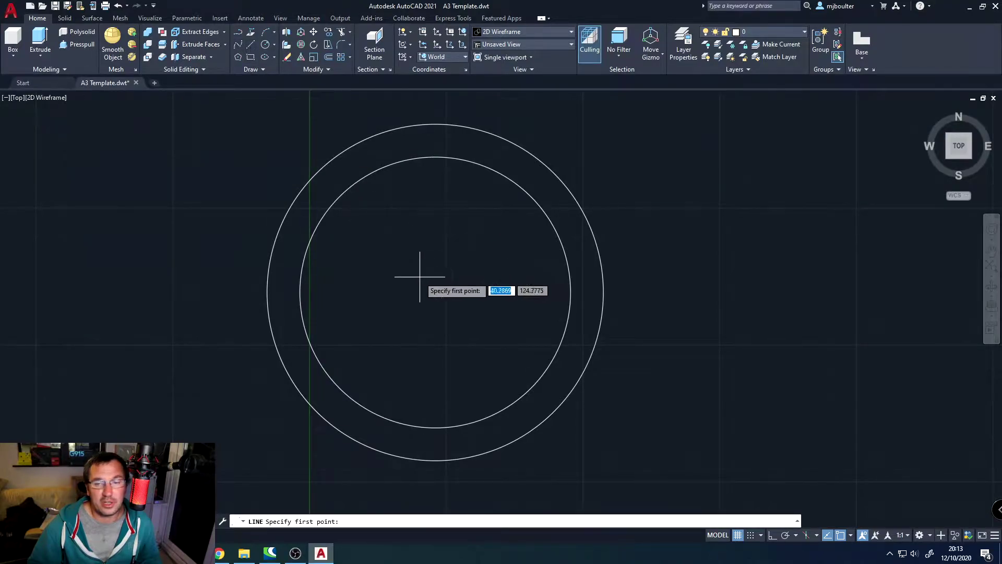
left_click(435, 291)
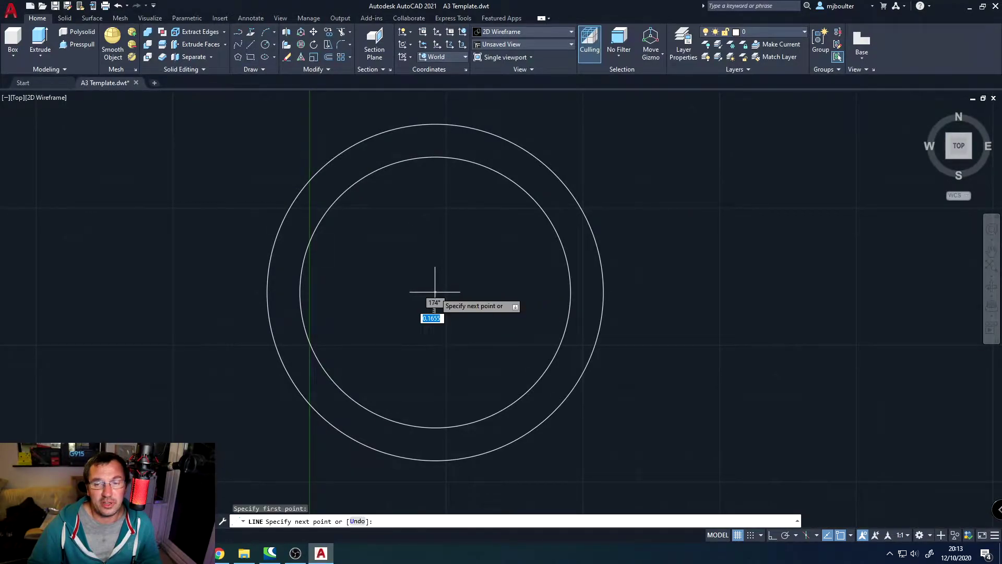
left_click(435, 124)
key("Escape")
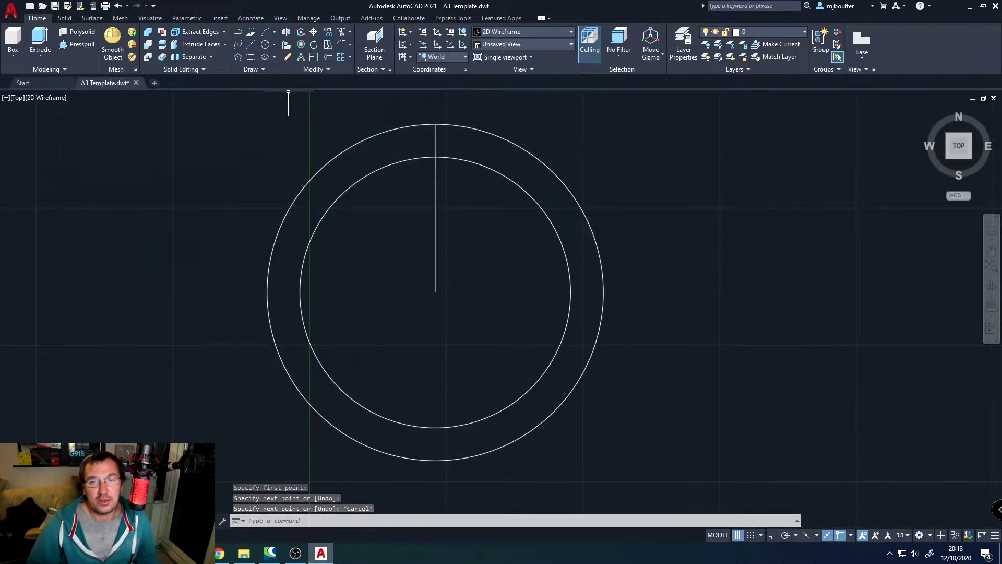
Trim the part of the vertical line inside the inner circle.
left_click(342, 32)
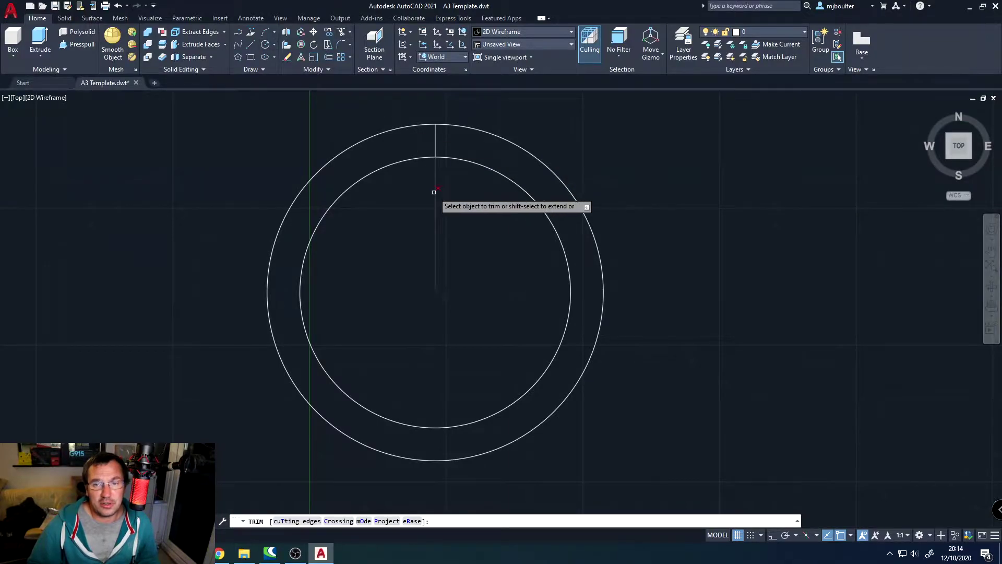
left_click(436, 193)
key("Escape")
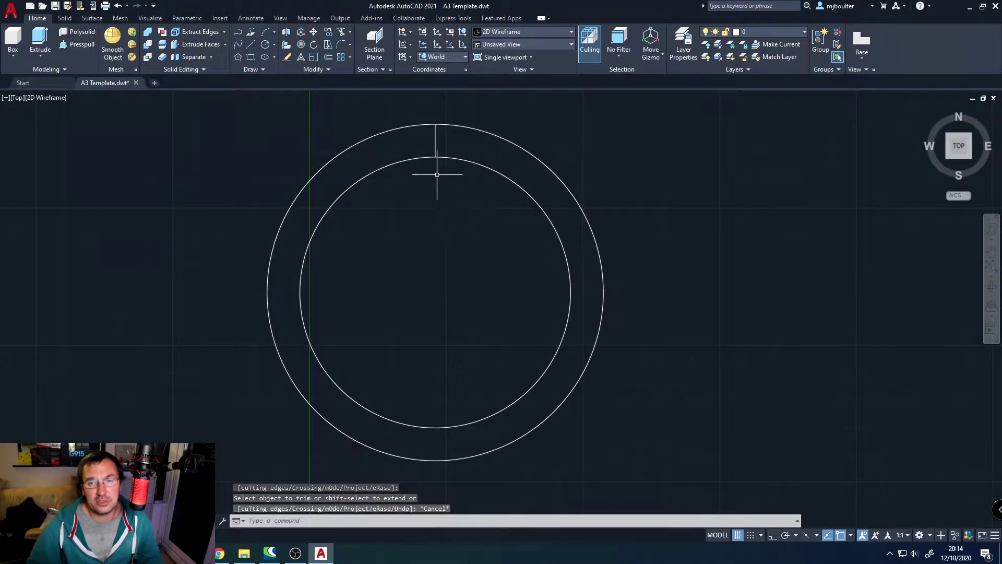
scroll(434, 147, "up", 6)
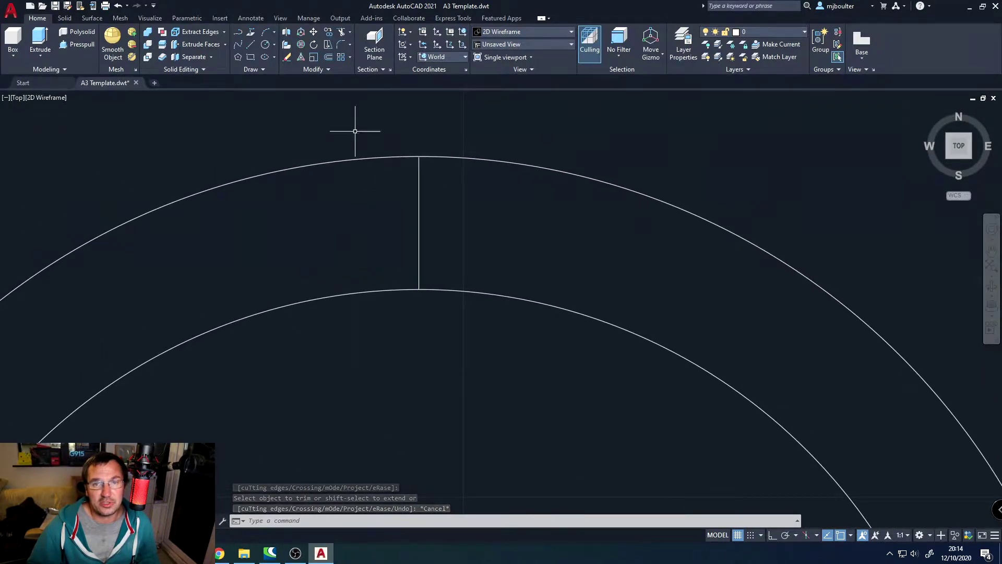
Offset the vertical line 3 units to the right and to the left.
left_click(330, 57)
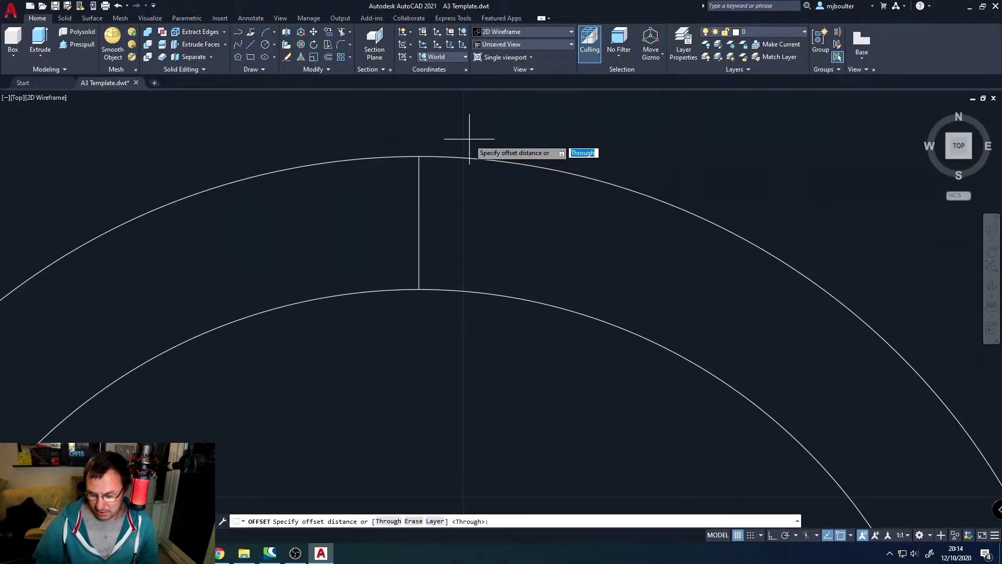
key("Return")
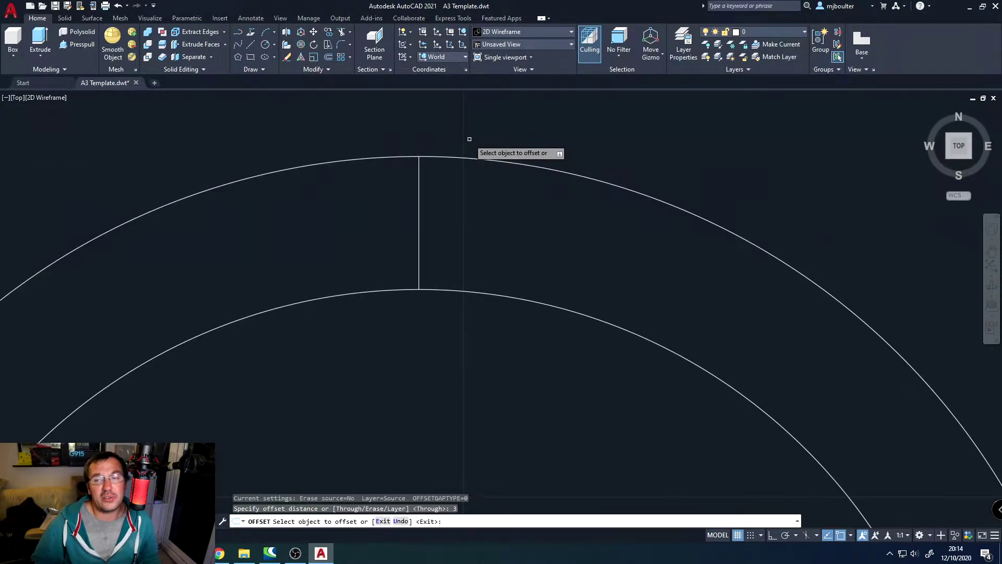
left_click(419, 195)
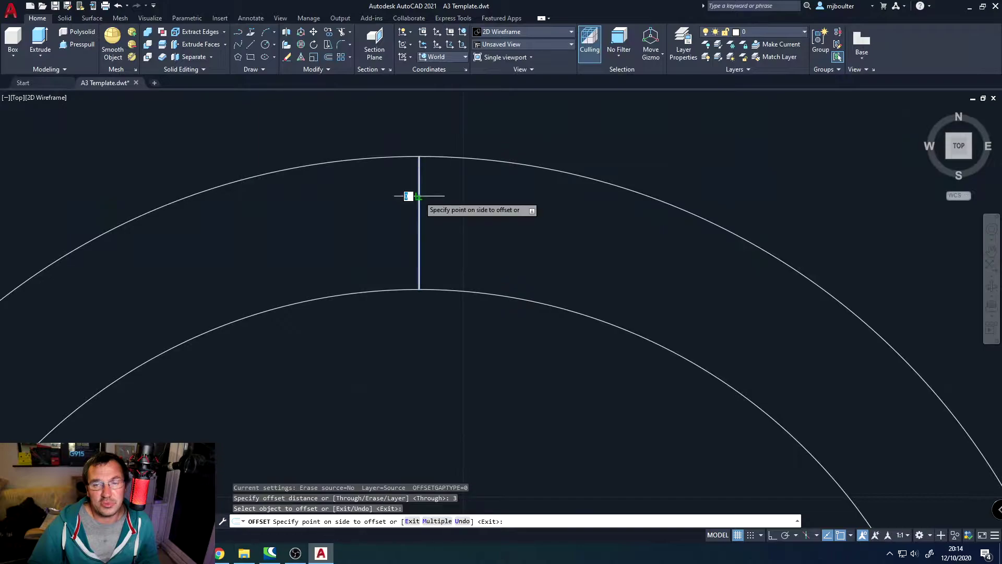
left_click(446, 196)
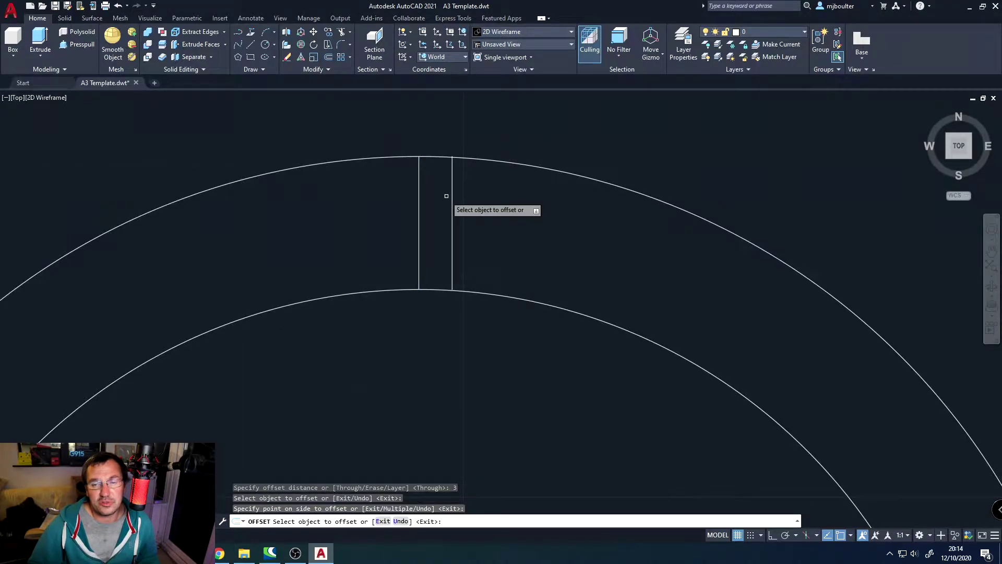
left_click(419, 202)
left_click(377, 199)
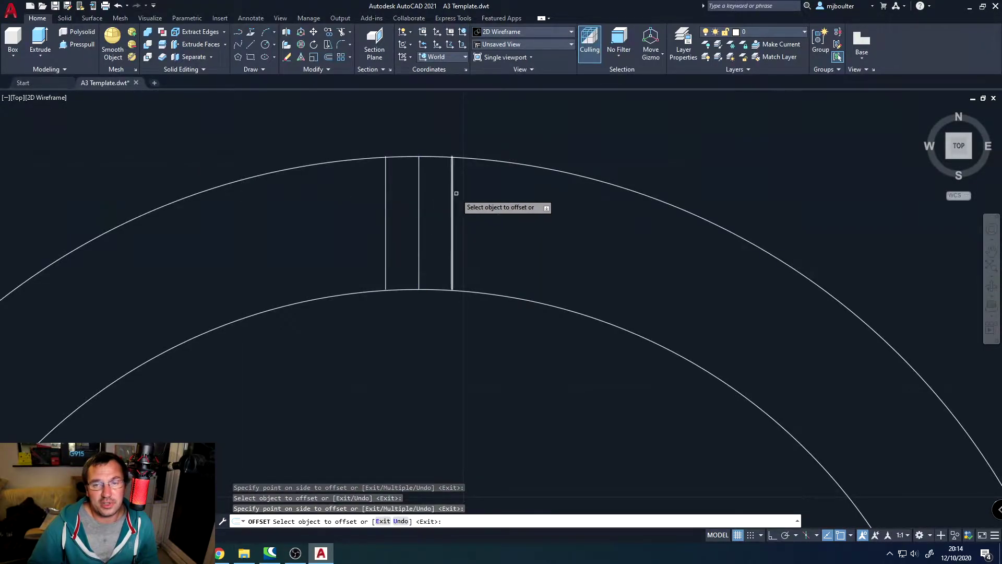
key("Escape")
Erase the middle vertical line, leaving two parallel lines 6 apart.
left_click(425, 206)
left_click(413, 195)
key("Delete")
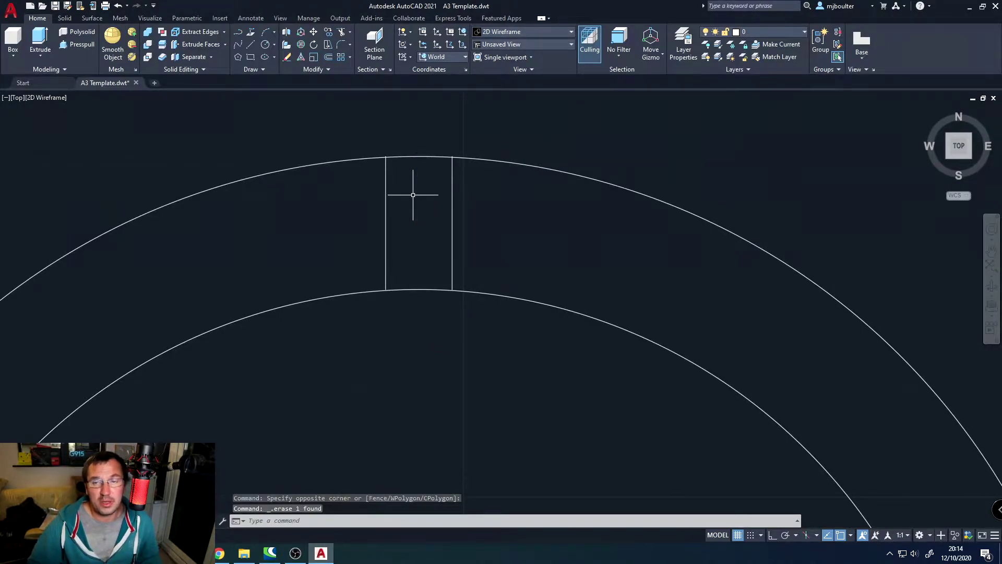
scroll(457, 323, "up", 6)
mouse_move(298, 253)
middle_mouse_down()
mouse_move(381, 282)
mouse_move(373, 296)
middle_mouse_up()
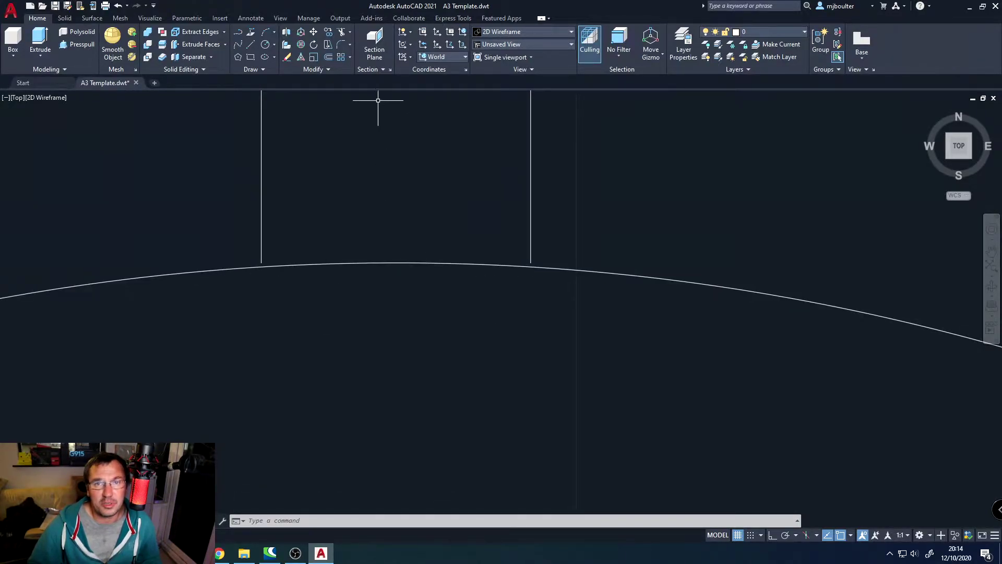
Extend the left and right lines down to the inner circle.
left_click(350, 30)
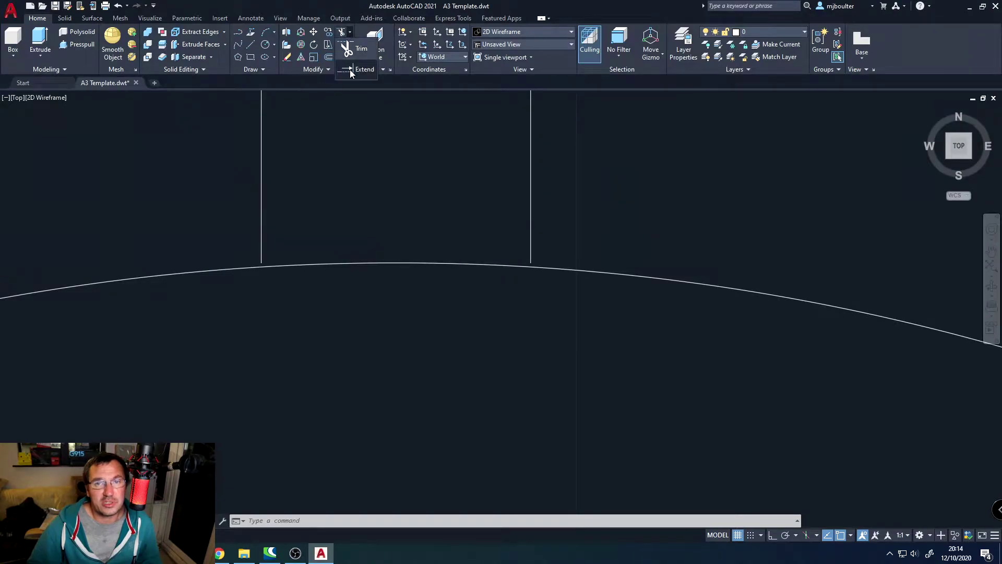
left_click(350, 69)
left_click(261, 241)
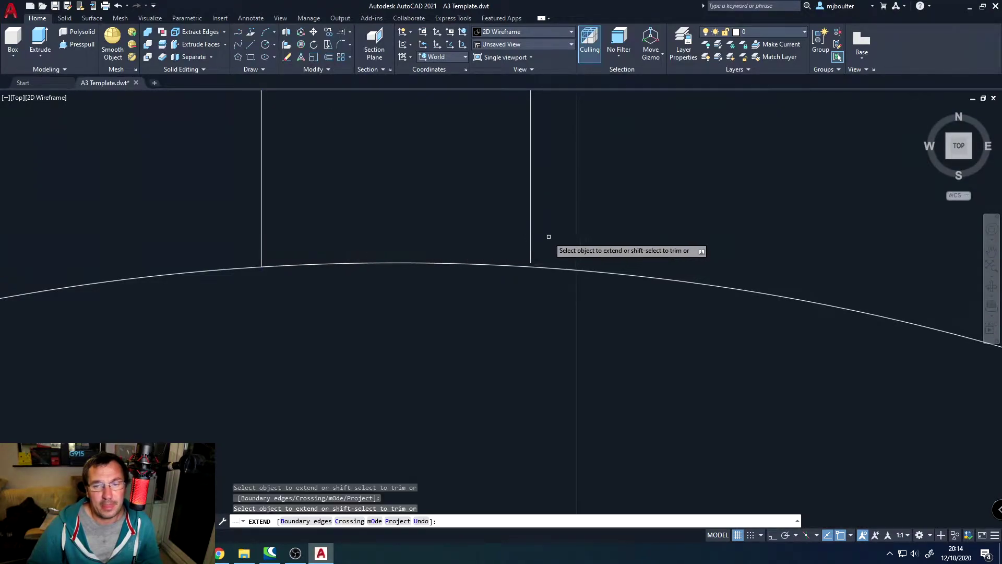
left_click(530, 244)
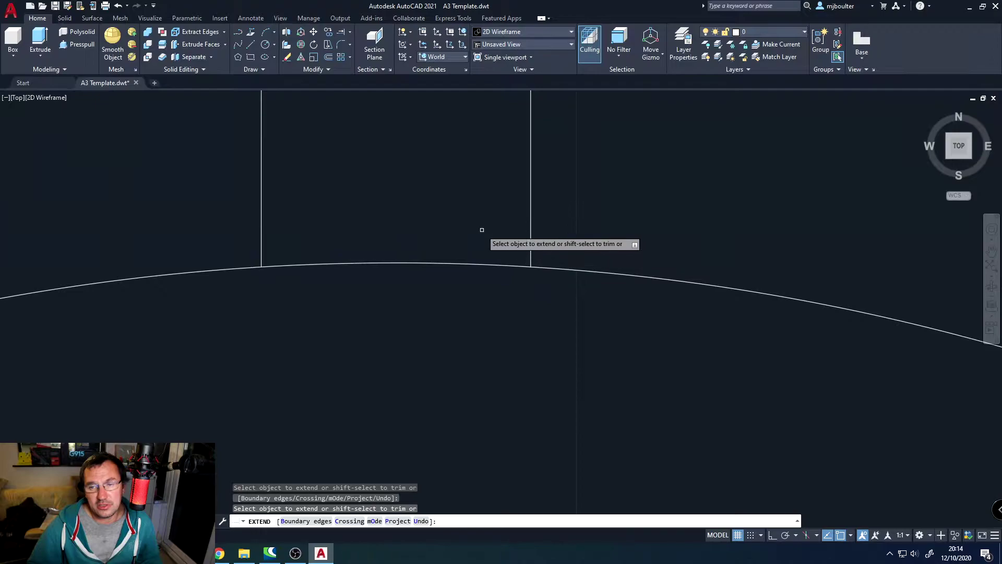
scroll(481, 230, "down", 5)
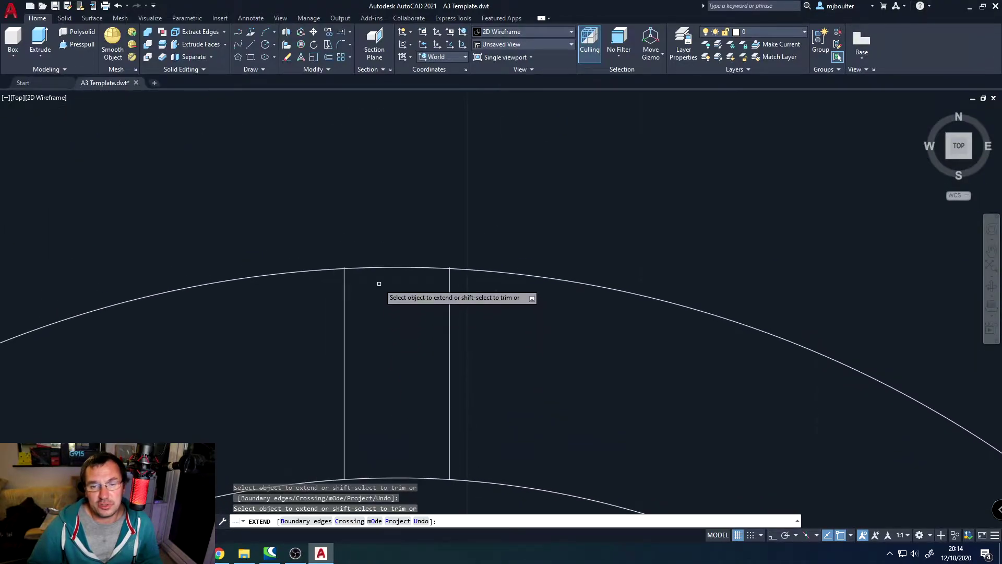
scroll(380, 286, "up", 2)
key("Escape")
scroll(326, 257, "up", 3)
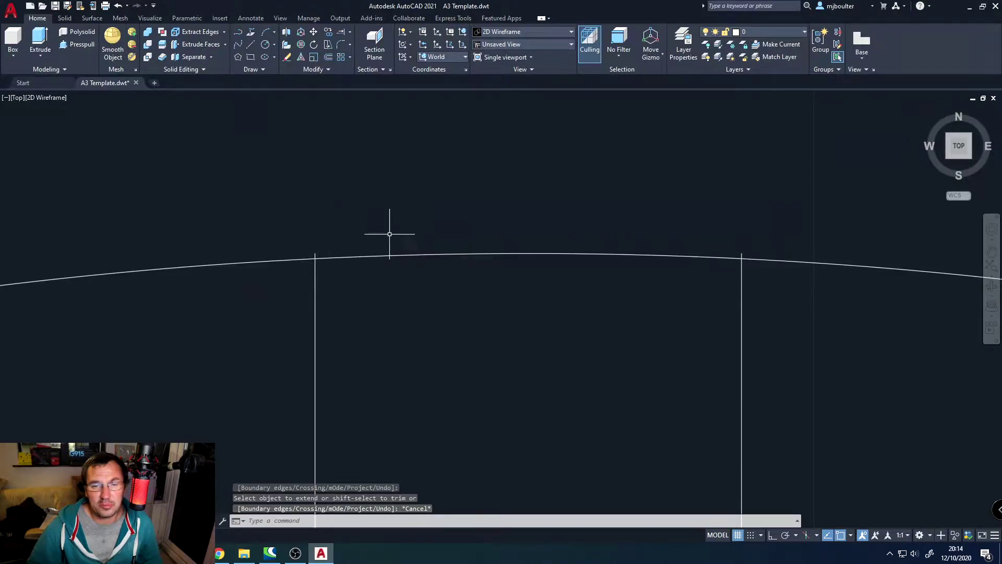
Trim the line stubs sticking out above the outer arc.
left_click(350, 32)
left_click(349, 50)
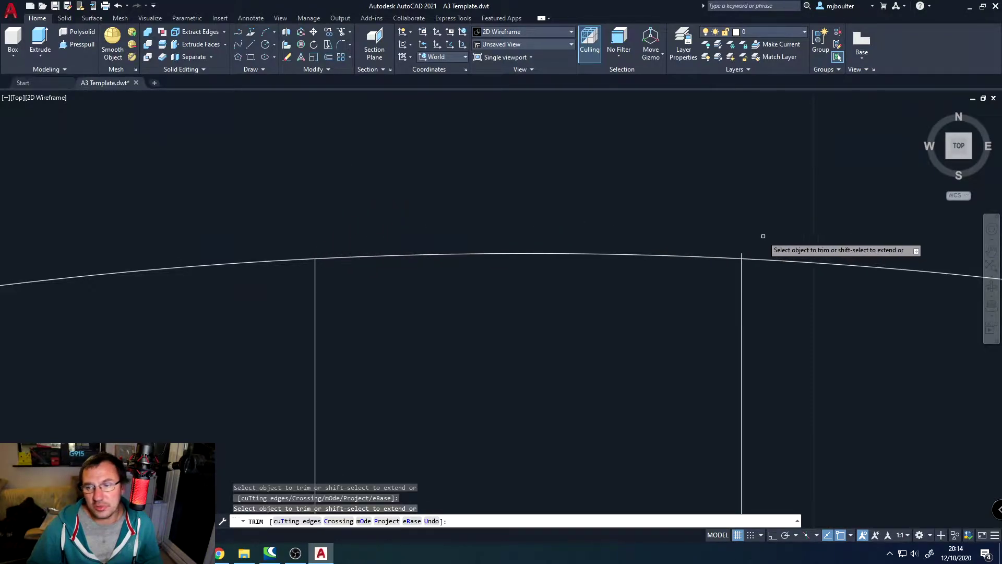
left_click(741, 254)
scroll(679, 240, "down", 6)
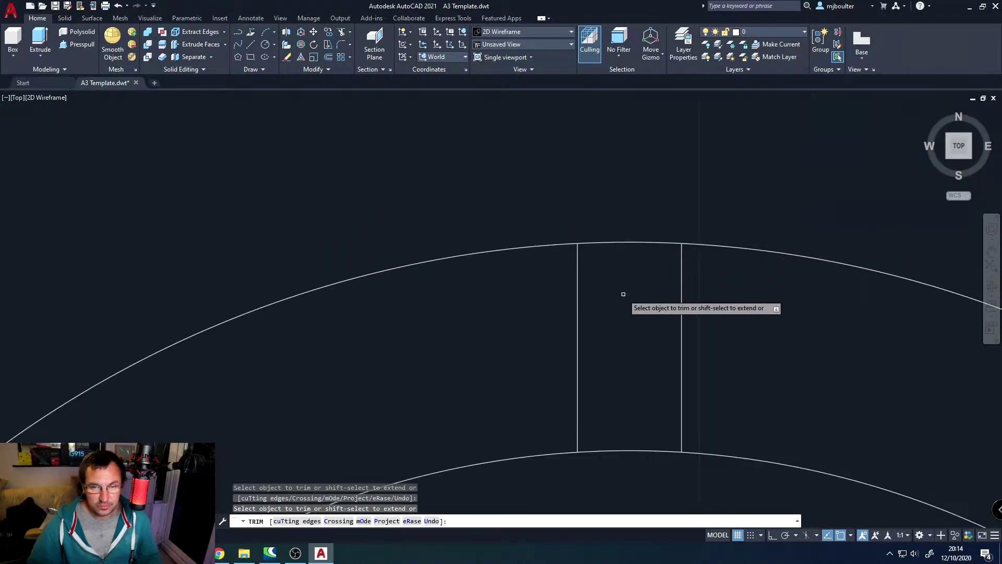
middle_click_drag(620, 303, 497, 179)
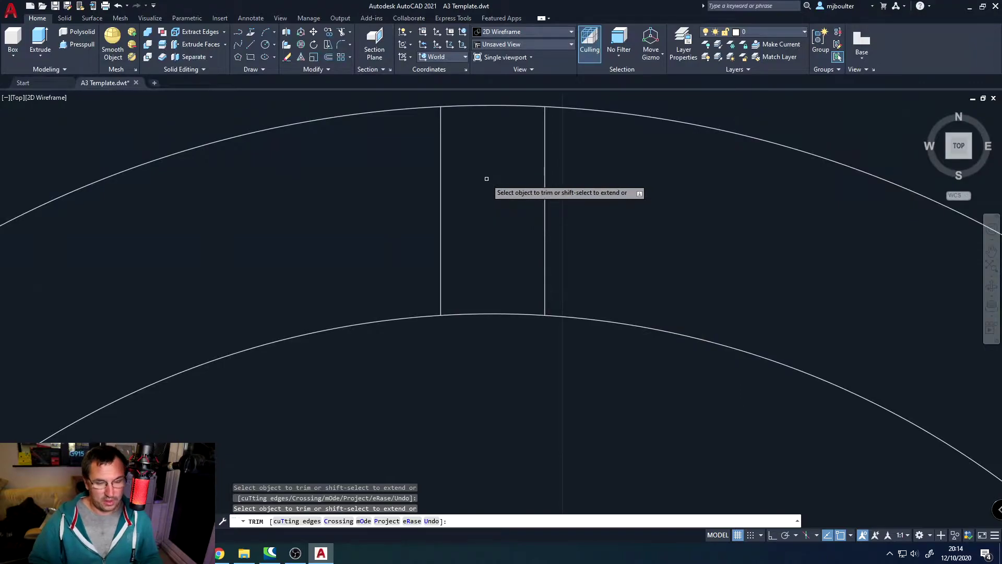
key("Escape")
Window-select both trimmed vertical lines.
scroll(493, 200, "down", 2)
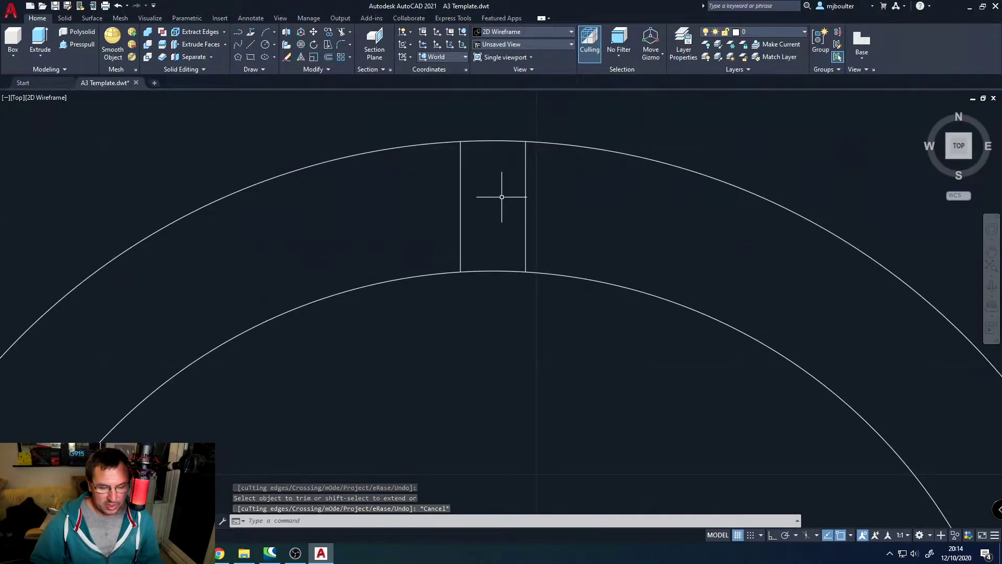
scroll(508, 197, "down", 4)
scroll(537, 217, "up", 4)
left_click(541, 203)
left_click(437, 226)
scroll(479, 320, "down", 5)
Polar-array the selected line pair into 14 items around the ring's centre.
scroll(492, 226, "up", 2)
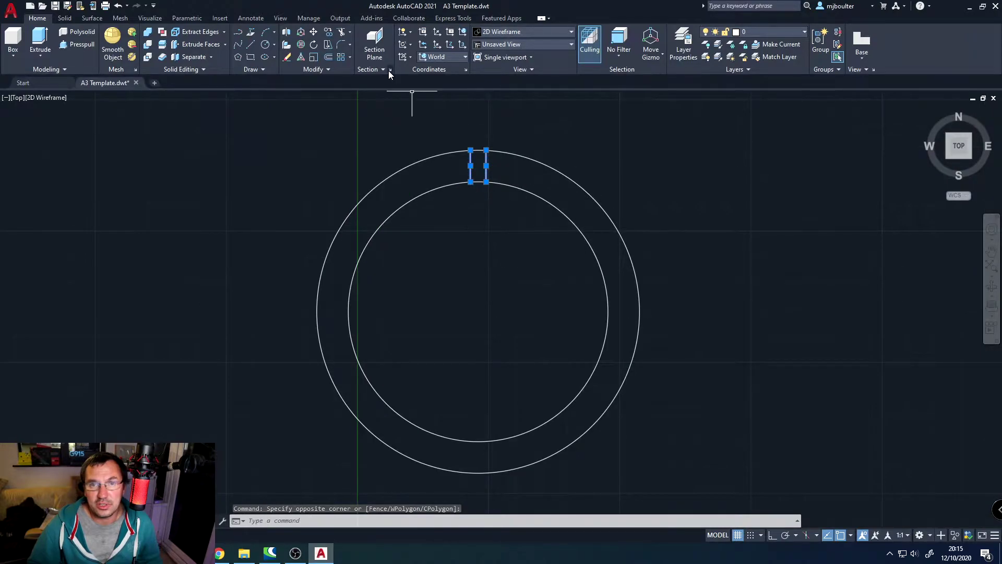
left_click(350, 58)
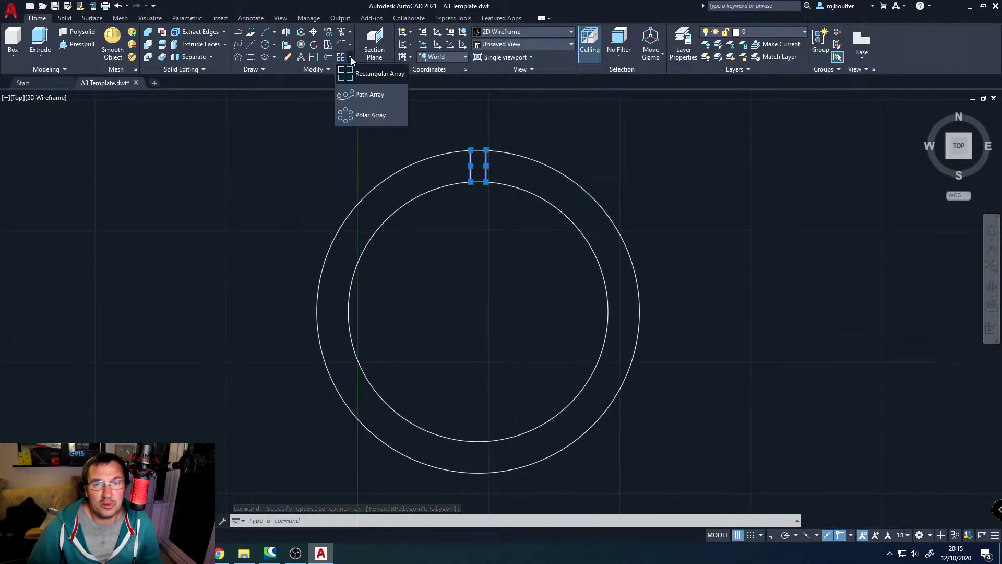
left_click(363, 116)
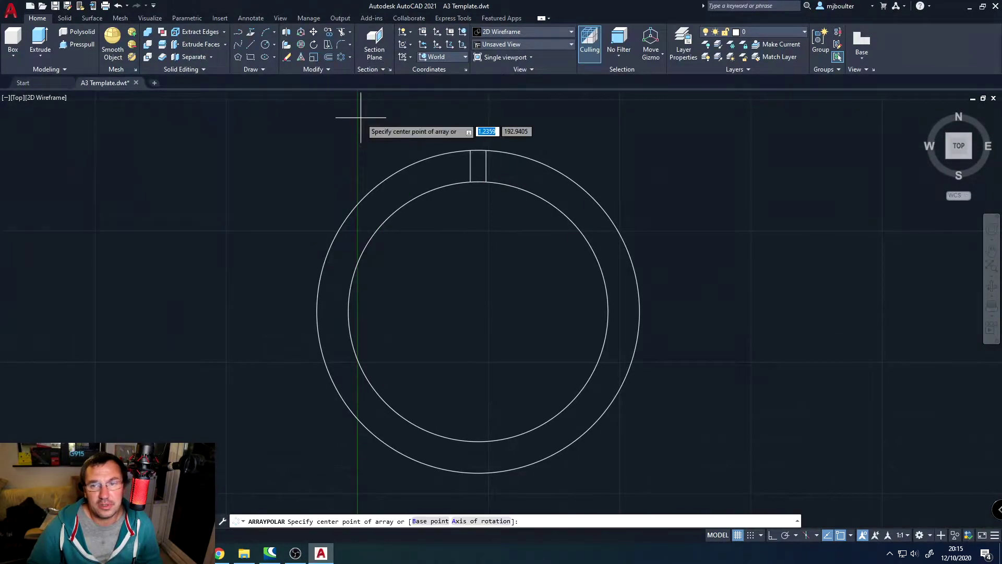
left_click(479, 312)
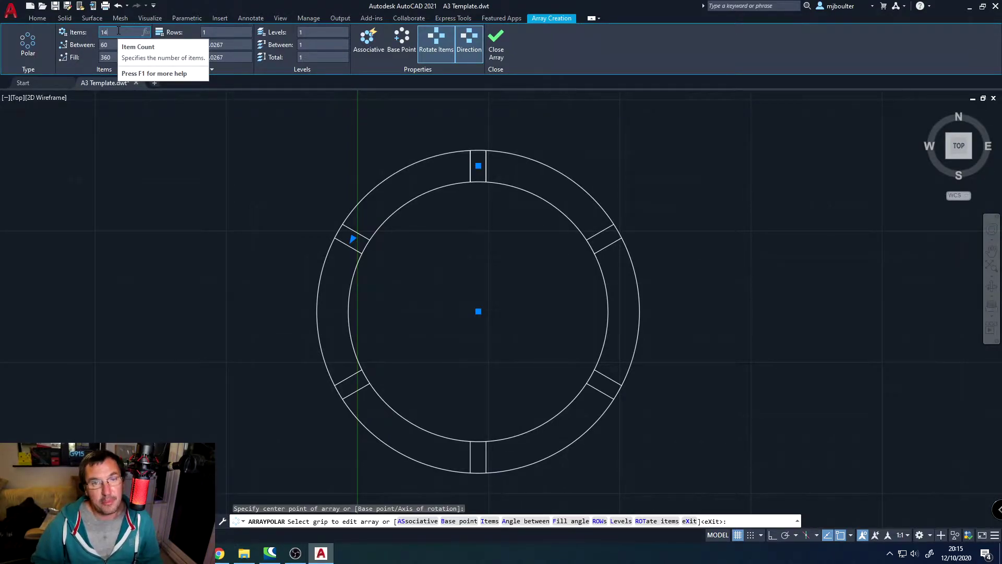
key("Return")
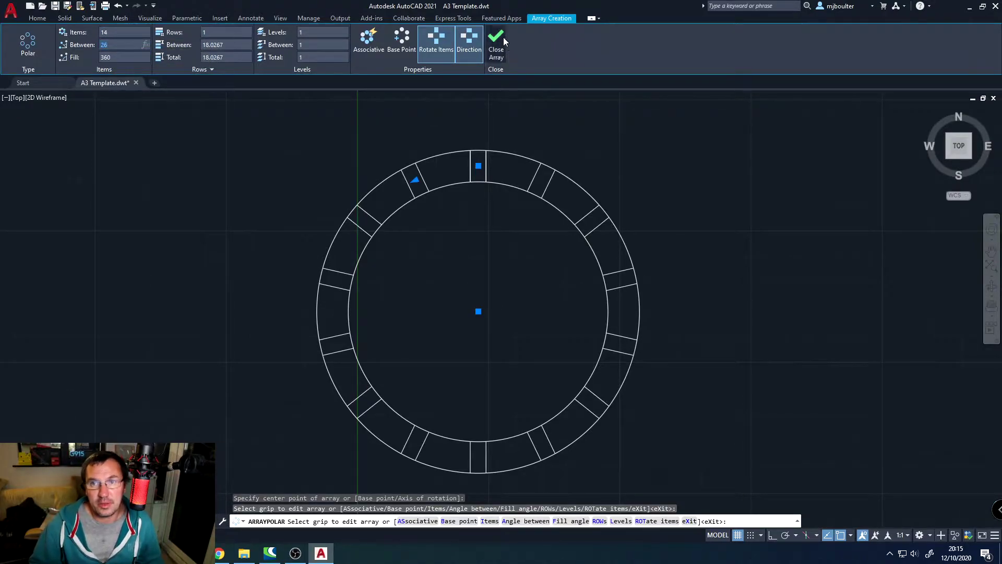
left_click(498, 42)
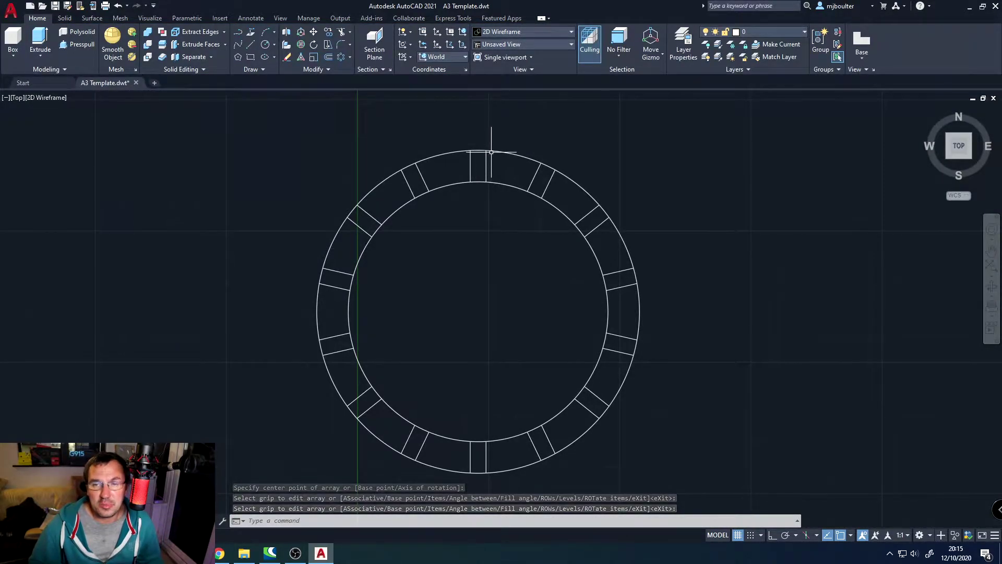
Trim the inner arc inside the top slot and the next slot to its right.
scroll(493, 157, "up", 5)
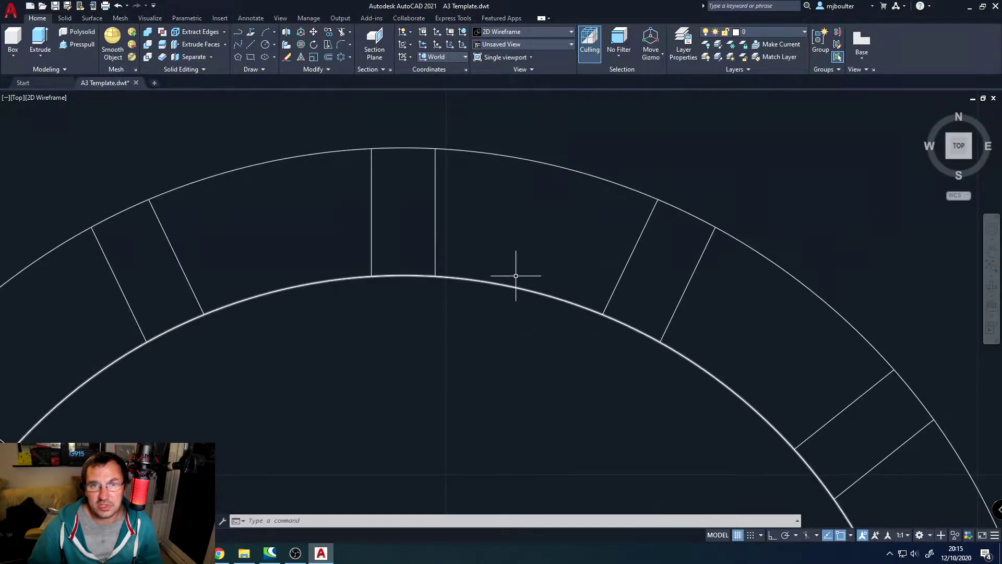
left_click(341, 31)
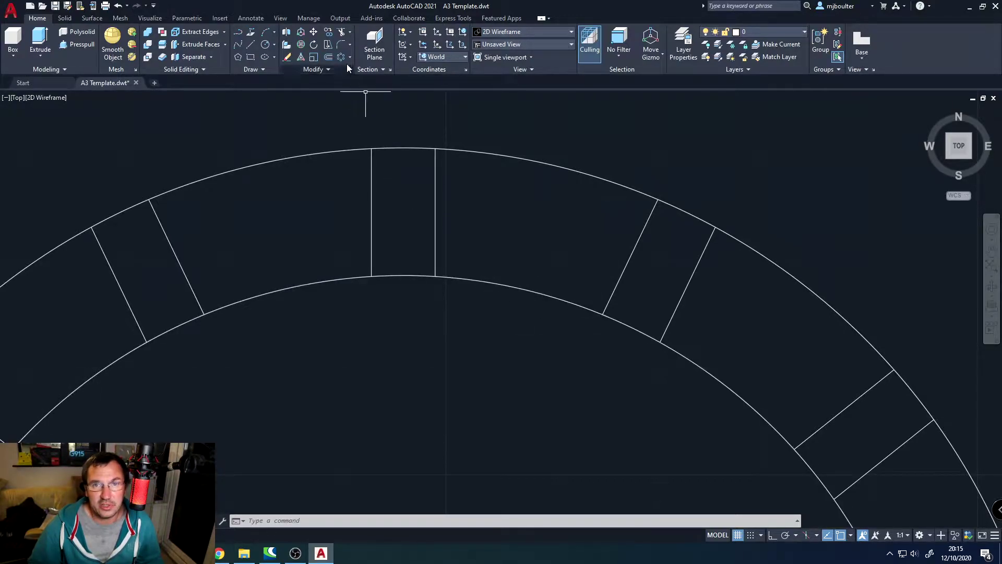
left_click(402, 276)
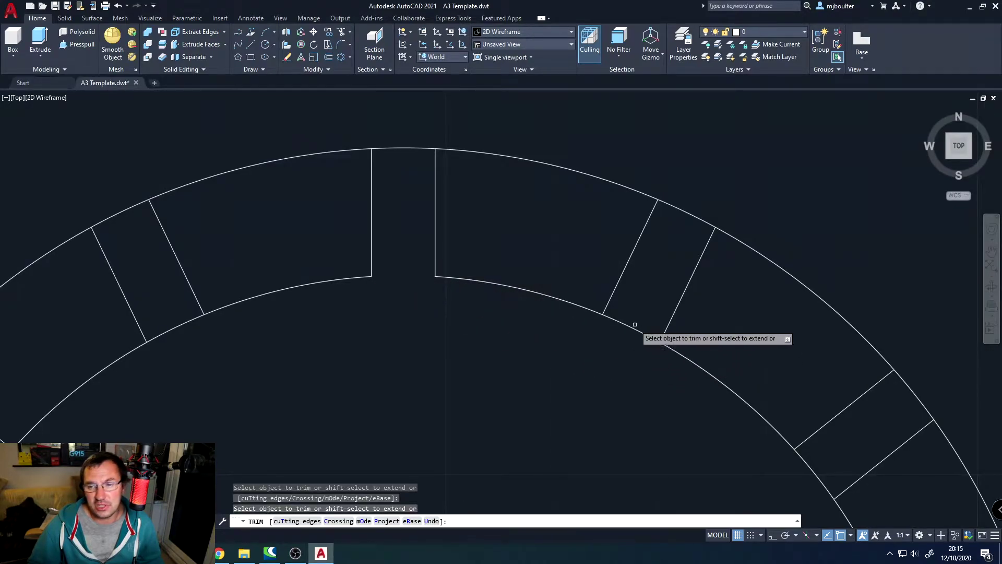
left_click(634, 326)
key("Escape")
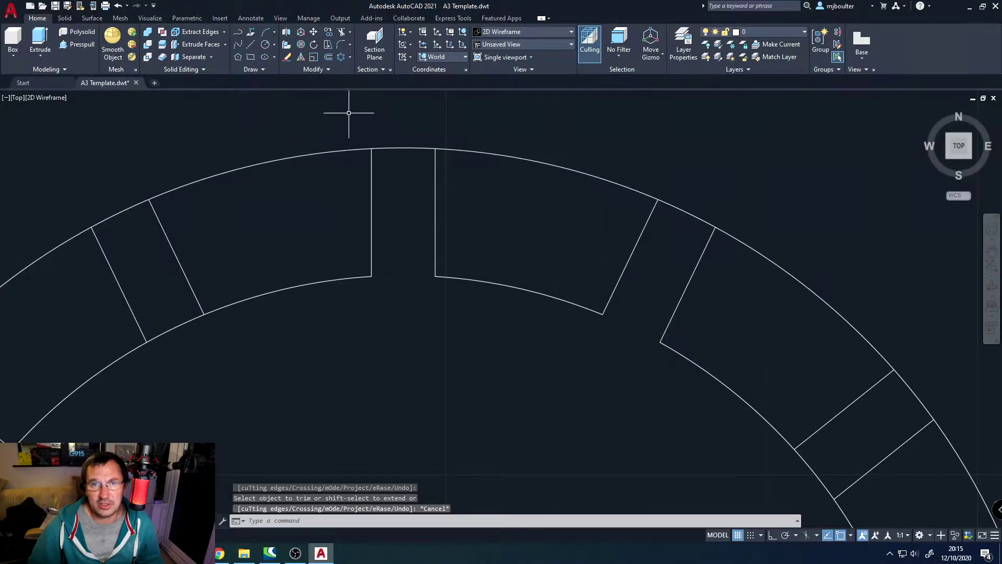
Draw a 3-point arc from the right notch line's top, through the lower corner, to the slanted line's end.
left_click(265, 32)
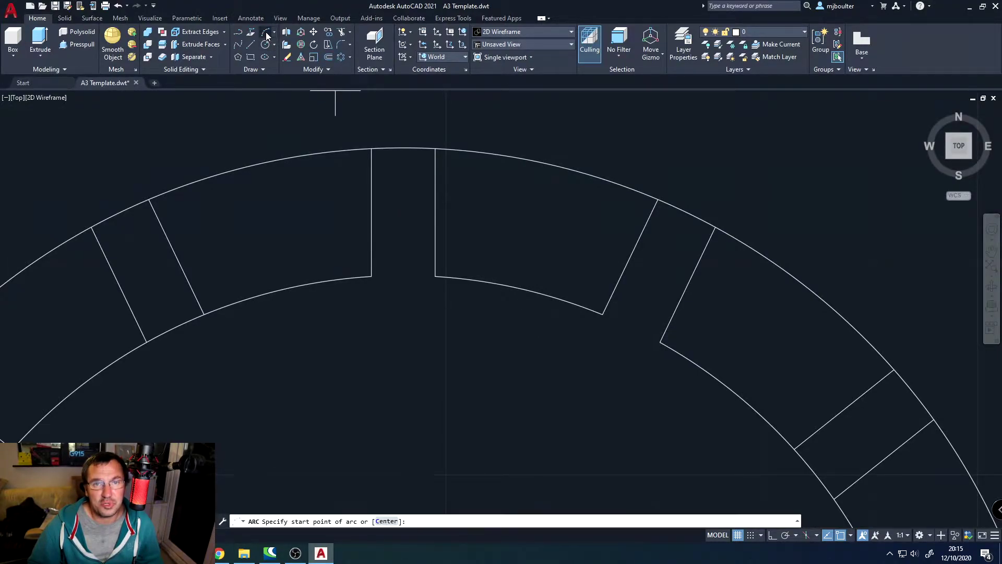
left_click(435, 149)
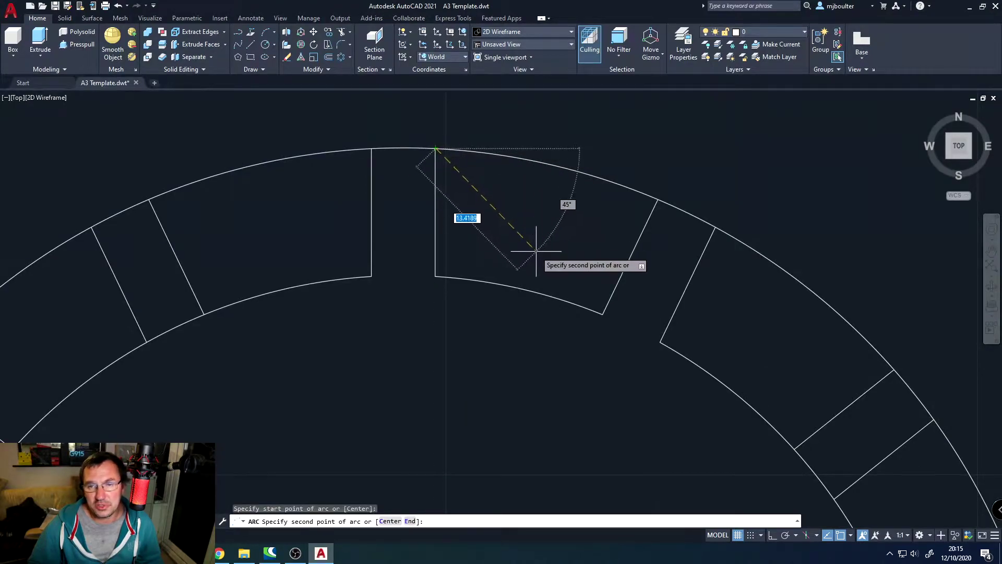
left_click(520, 288)
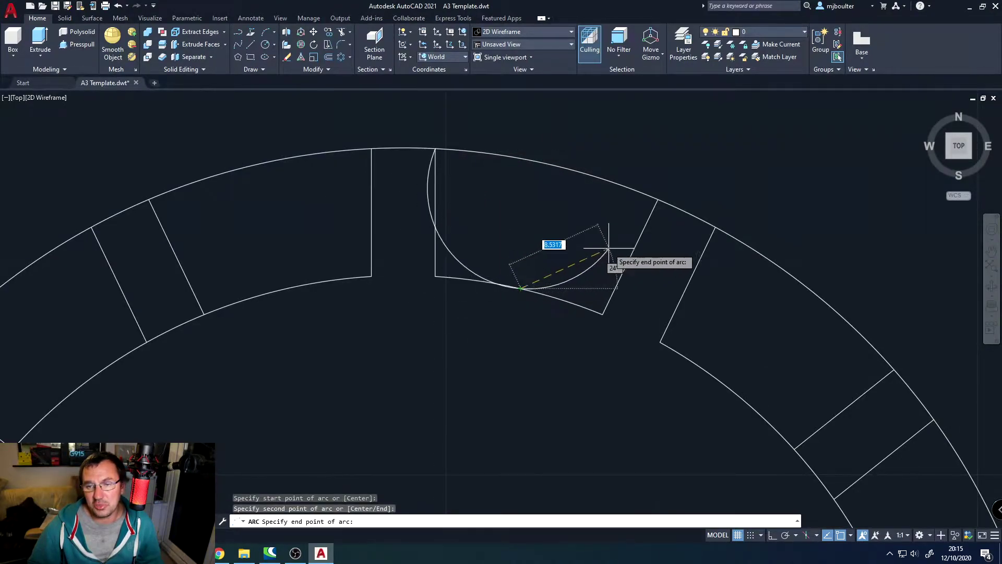
left_click(658, 200)
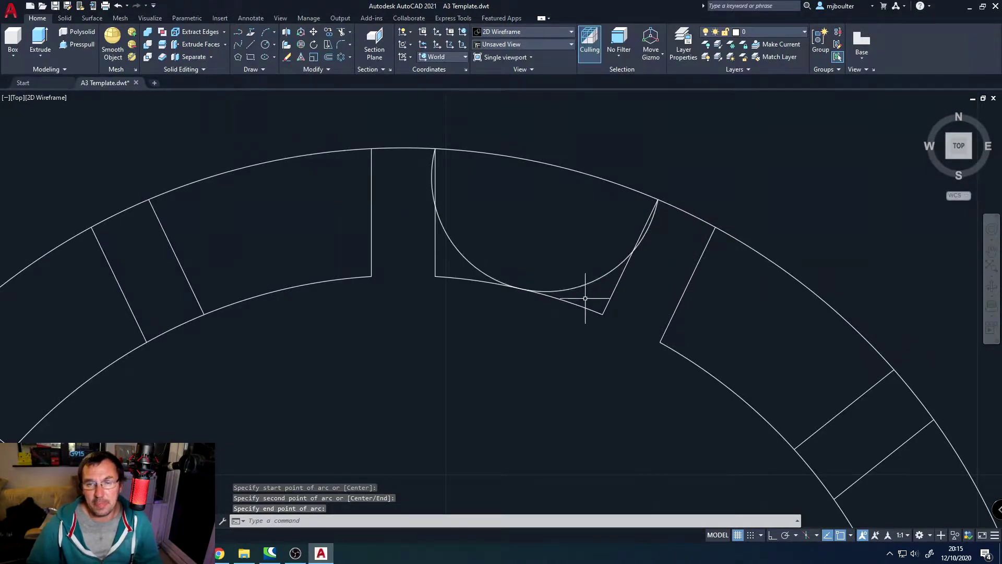
middle_click_drag(546, 252, 487, 228)
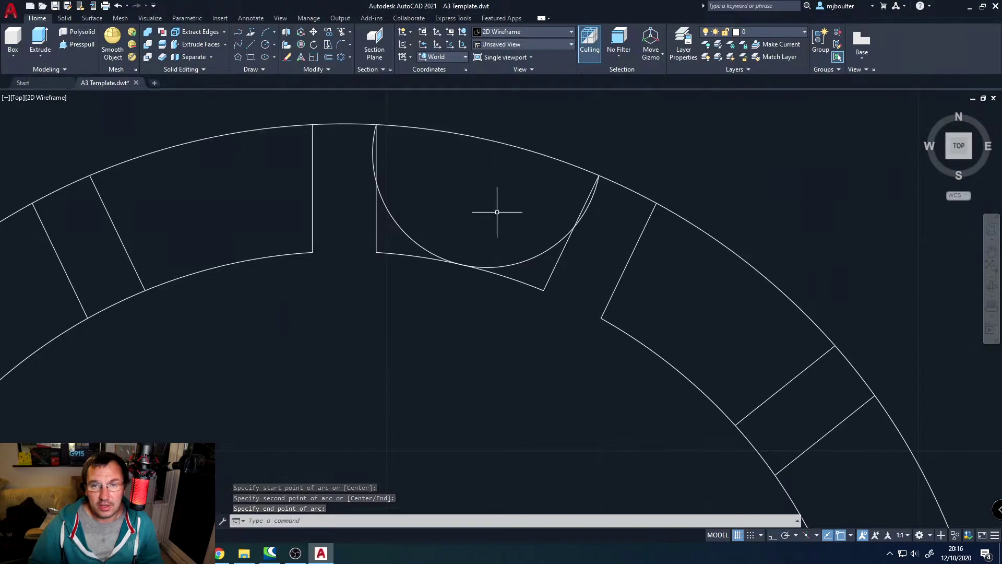
Trim off the arc's overhang left of the vertical line.
scroll(370, 159, "up", 5)
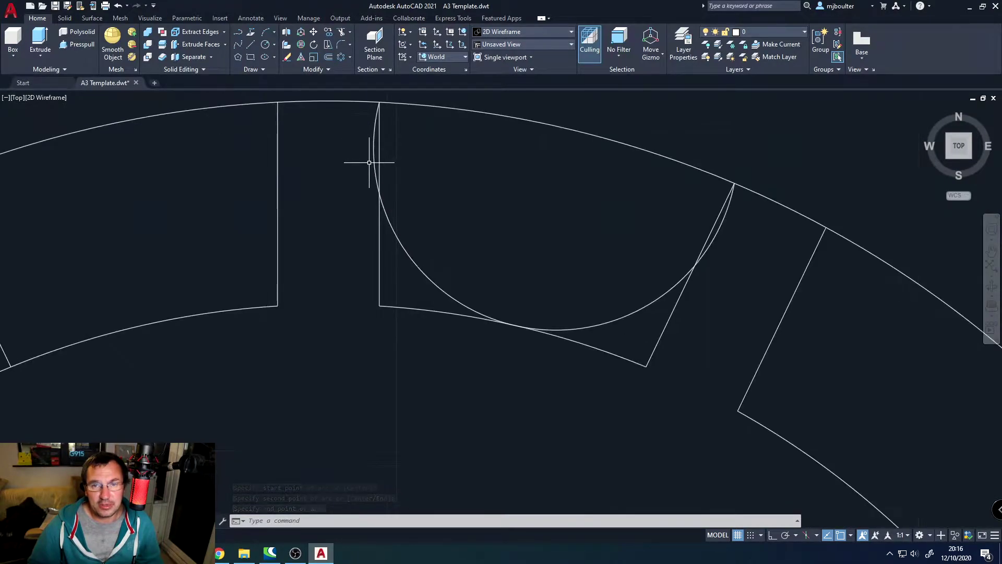
left_click(342, 34)
left_click(375, 146)
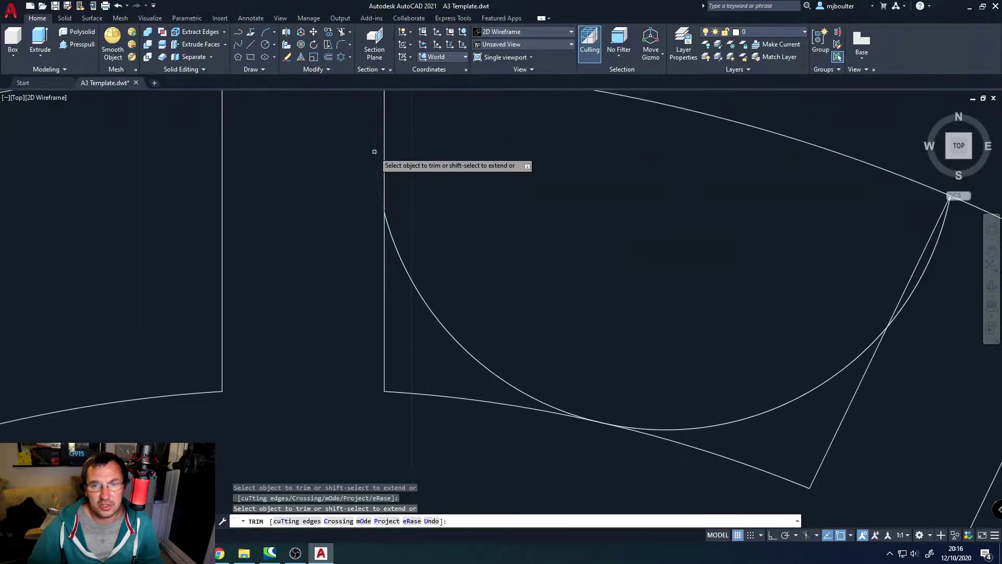
middle_click_drag(731, 267, 476, 226)
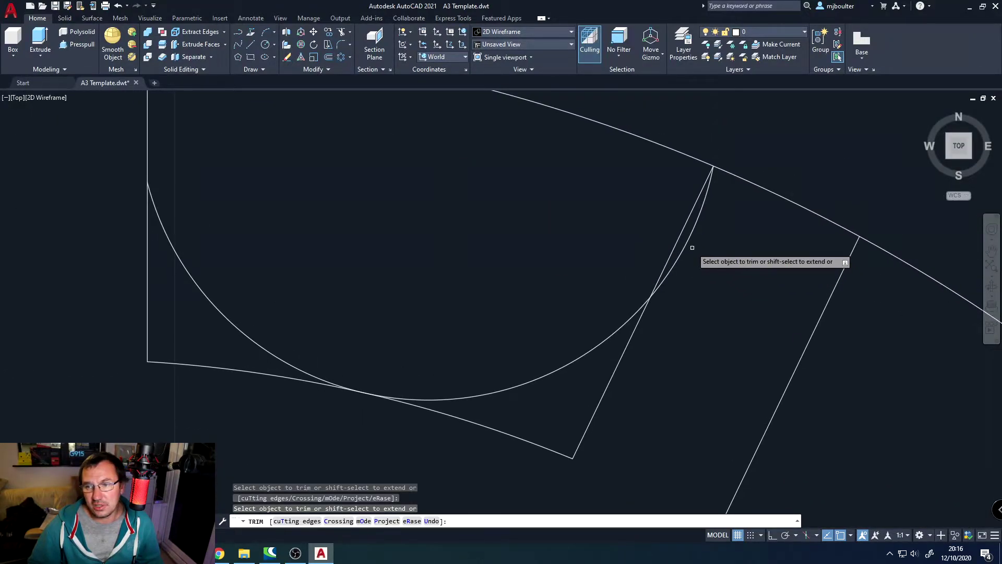
scroll(531, 252, "down", 4)
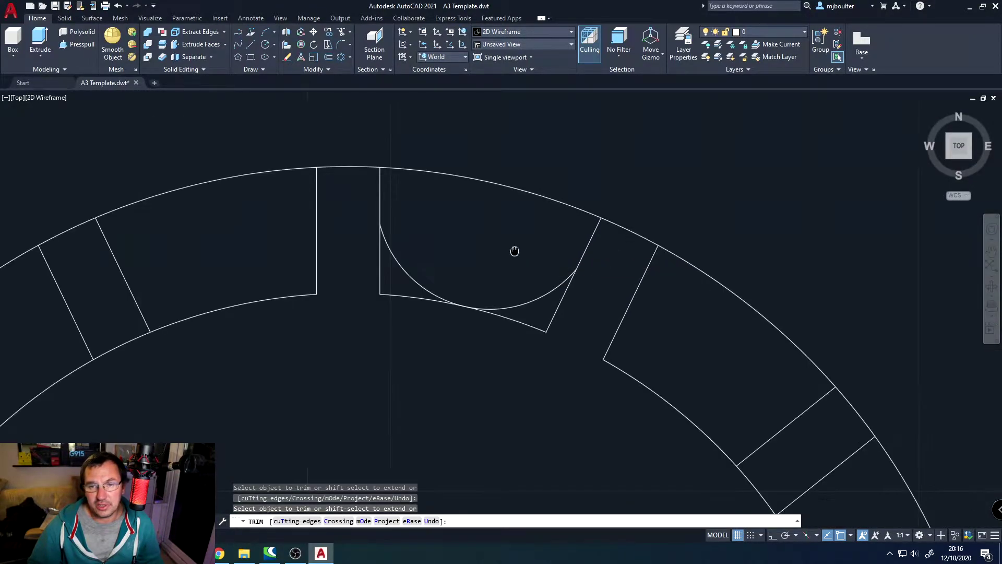
middle_click_drag(515, 251, 493, 271)
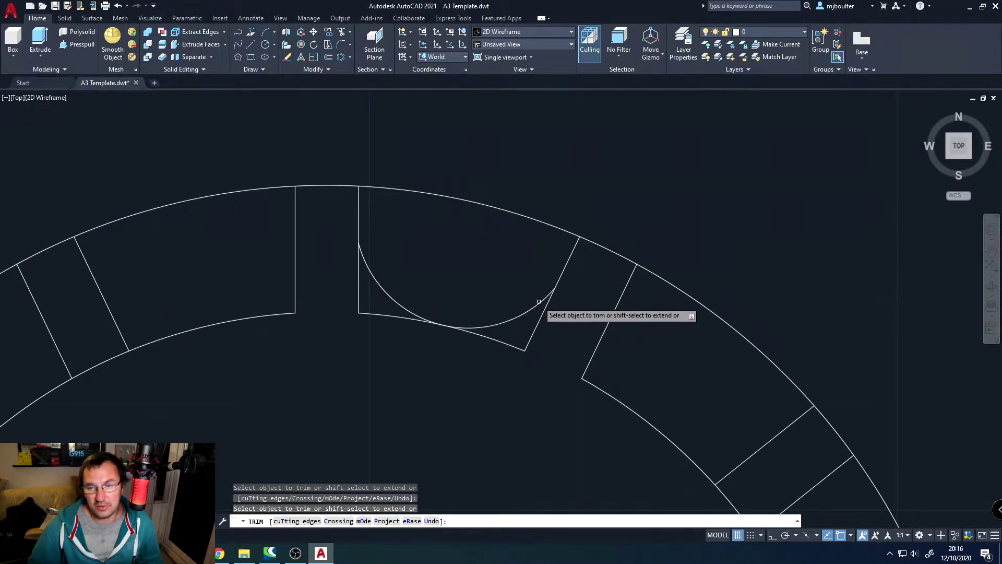
key("Escape")
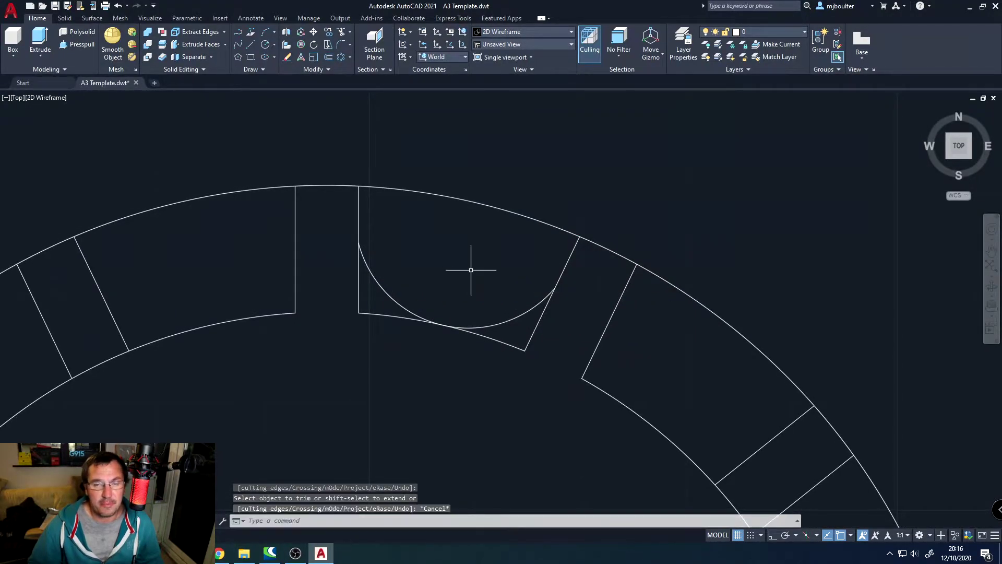
Trim the lower slanted line, lower arc segments and vertical line below the curve.
left_click(337, 32)
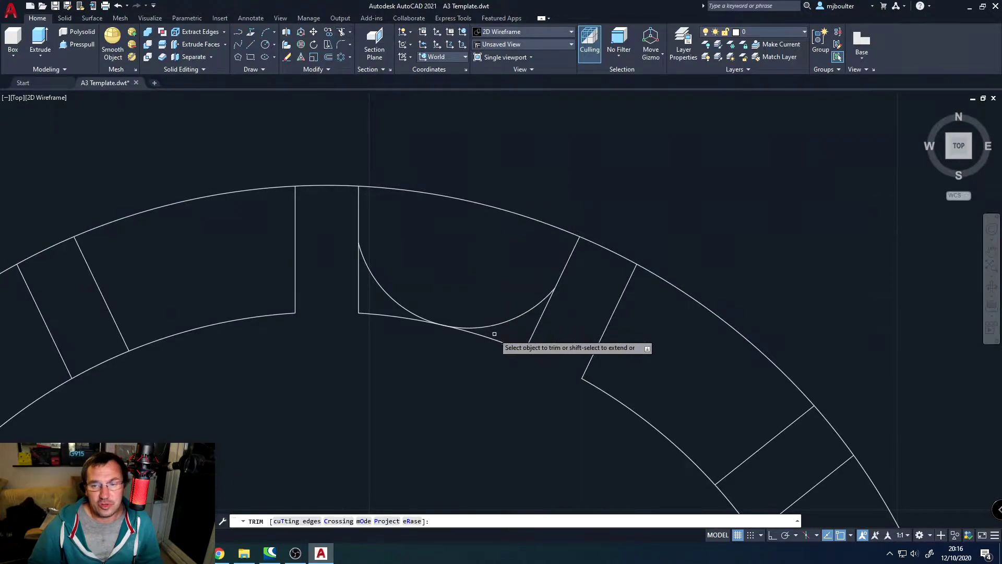
left_click(531, 337)
left_click(508, 346)
left_click(379, 317)
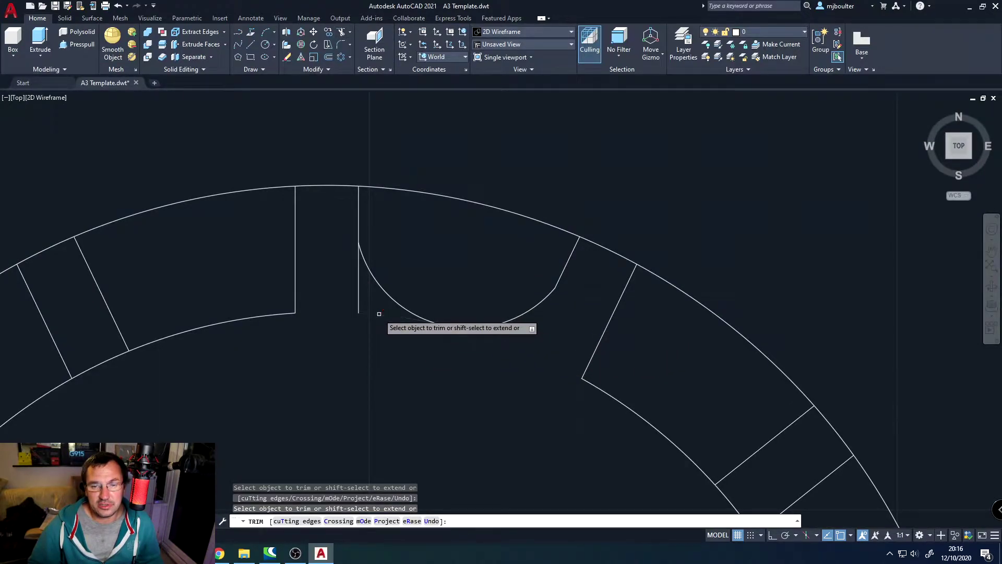
left_click(358, 292)
key("Escape")
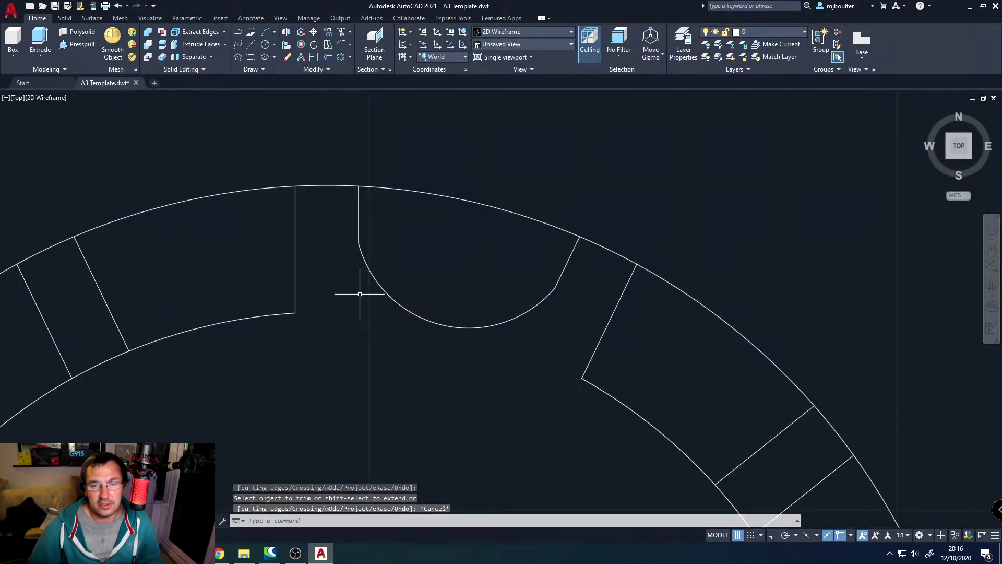
scroll(359, 294, "down", 6)
middle_click_drag(360, 352, 347, 252)
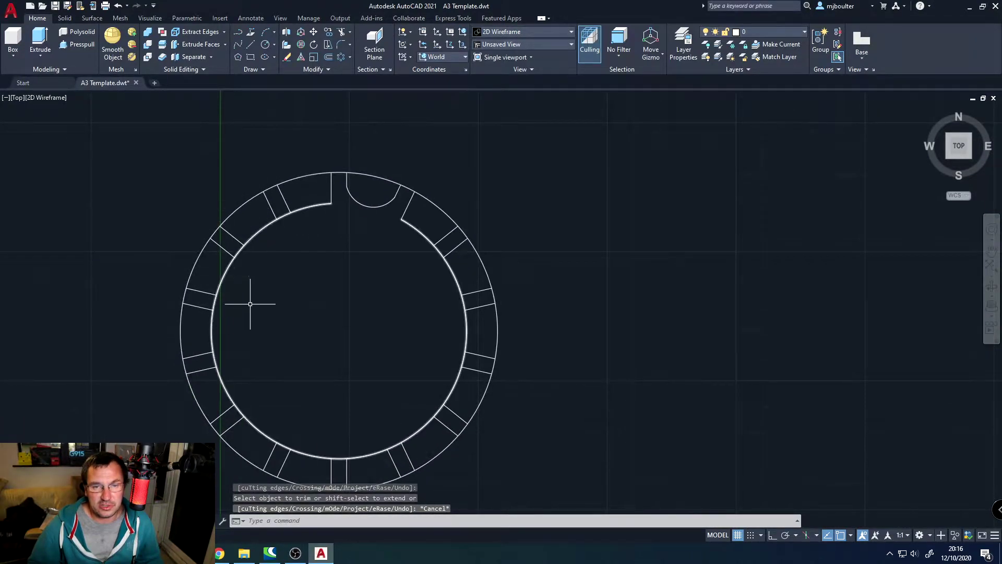
Erase the inner circle and select the left and bottom tick lines.
left_click(298, 204)
key("Delete")
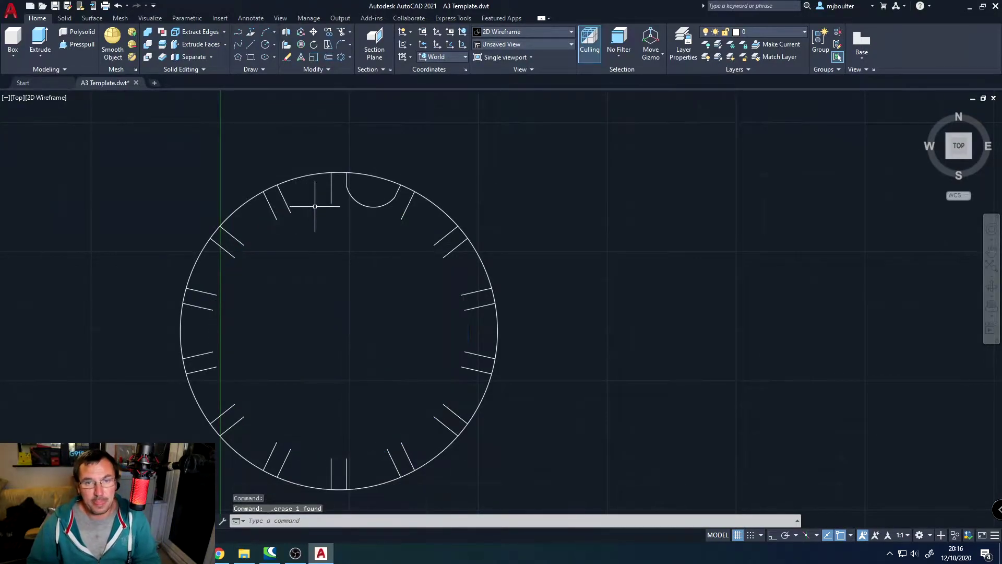
mouse_move(340, 220)
left_mouse_down()
mouse_move(320, 191)
mouse_move(295, 225)
mouse_move(278, 209)
mouse_move(284, 198)
mouse_move(257, 208)
mouse_move(221, 268)
mouse_move(201, 376)
mouse_move(245, 415)
left_mouse_up()
mouse_move(225, 280)
left_mouse_down()
mouse_move(212, 313)
mouse_move(225, 339)
left_mouse_up()
mouse_move(255, 433)
left_mouse_down()
mouse_move(295, 455)
mouse_move(367, 462)
mouse_move(412, 448)
mouse_move(443, 405)
mouse_move(470, 355)
mouse_move(469, 300)
mouse_move(448, 246)
mouse_move(400, 215)
left_mouse_up()
mouse_move(270, 434)
left_mouse_down()
mouse_move(295, 454)
mouse_move(336, 461)
mouse_move(388, 456)
mouse_move(423, 433)
mouse_move(398, 458)
mouse_move(301, 454)
mouse_move(258, 444)
mouse_move(272, 413)
left_mouse_up()
left_click(357, 462)
left_click(329, 452)
Add the right-side and upper-right tick lines, then delete all 26 selected lines.
left_click(462, 389)
left_click(417, 429)
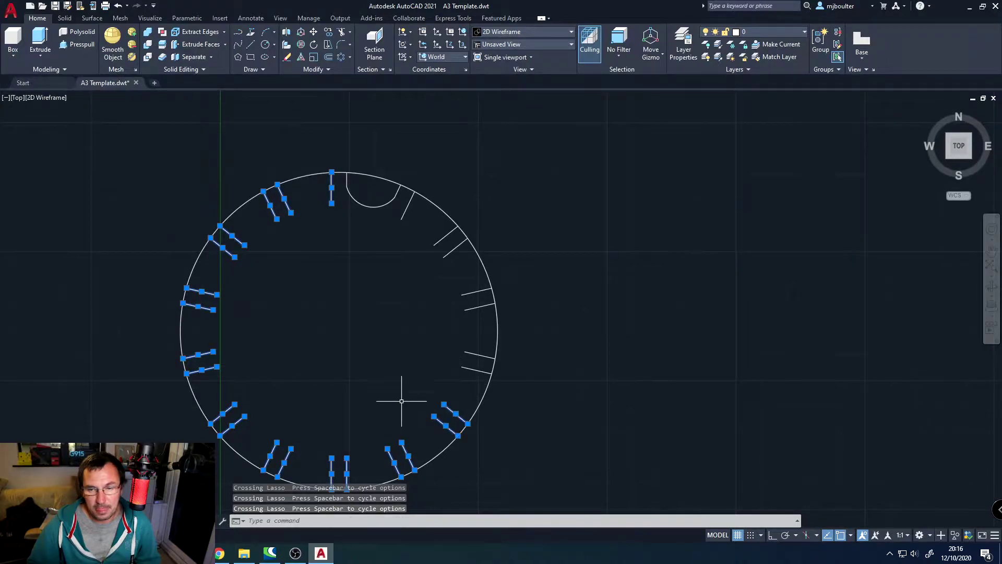
left_click(475, 347)
left_click(466, 378)
mouse_move(447, 298)
left_mouse_down()
mouse_move(467, 291)
mouse_move(438, 317)
left_mouse_up()
mouse_move(433, 245)
left_mouse_down()
mouse_move(470, 336)
mouse_move(477, 324)
mouse_move(423, 214)
mouse_move(447, 246)
mouse_move(470, 324)
mouse_move(481, 324)
mouse_move(438, 270)
left_mouse_up()
left_click(468, 289)
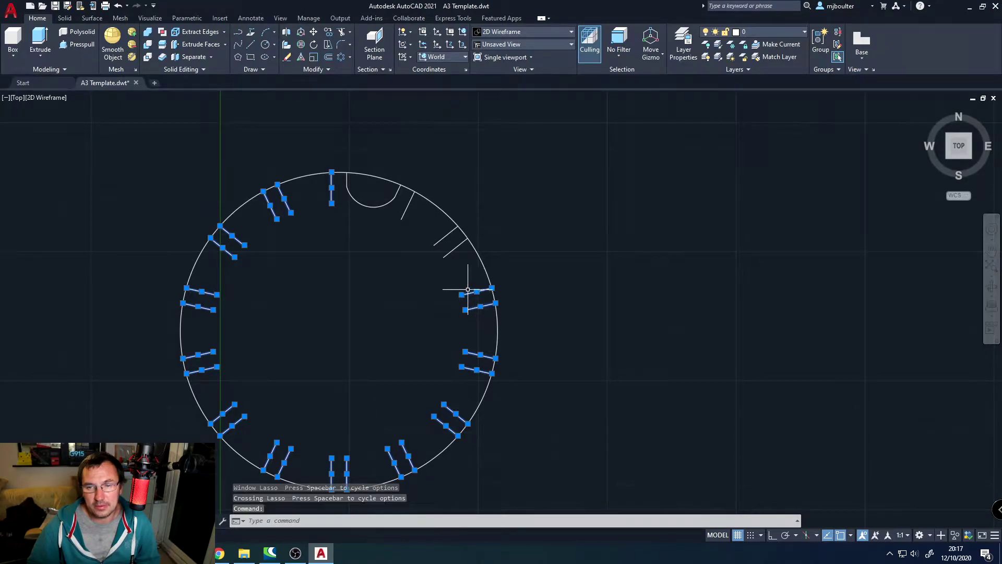
left_click(452, 260)
left_click(415, 230)
left_click_drag(402, 224, 412, 224)
key("Delete")
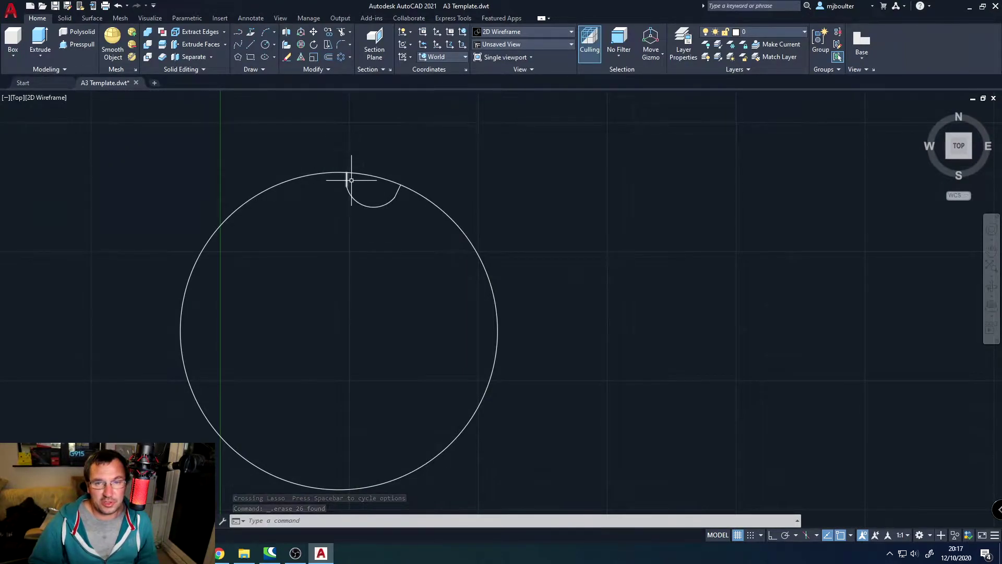
JOIN the notch arc, vertical line and slanted line into one polyline.
scroll(385, 201, "up", 3)
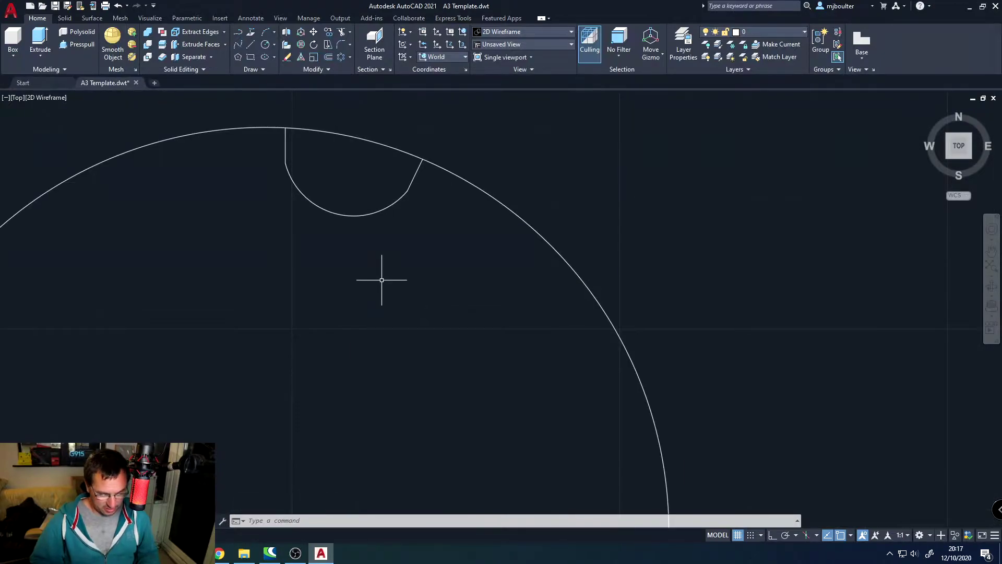
type("join")
key("Return")
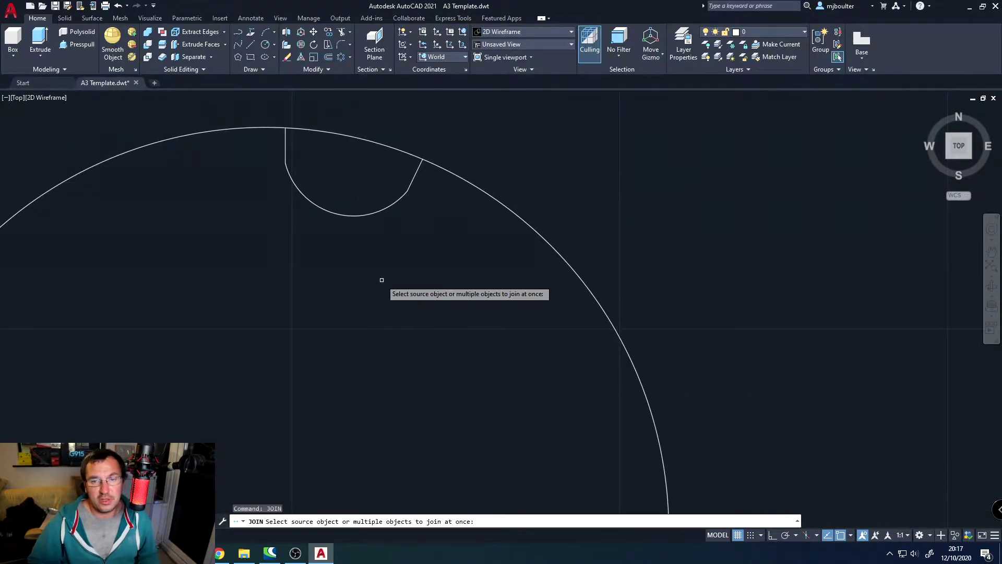
left_click(343, 216)
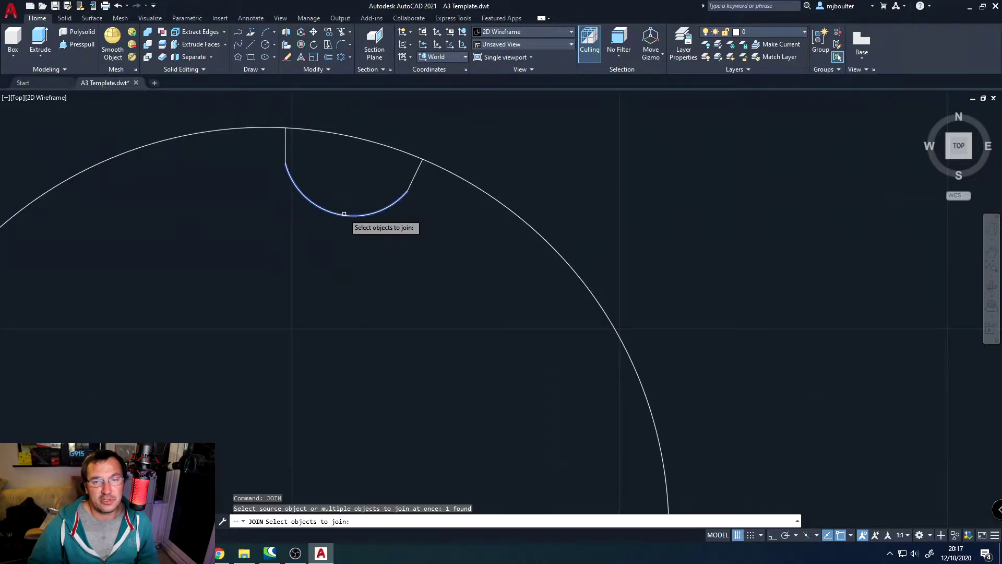
left_click(285, 147)
left_click(412, 180)
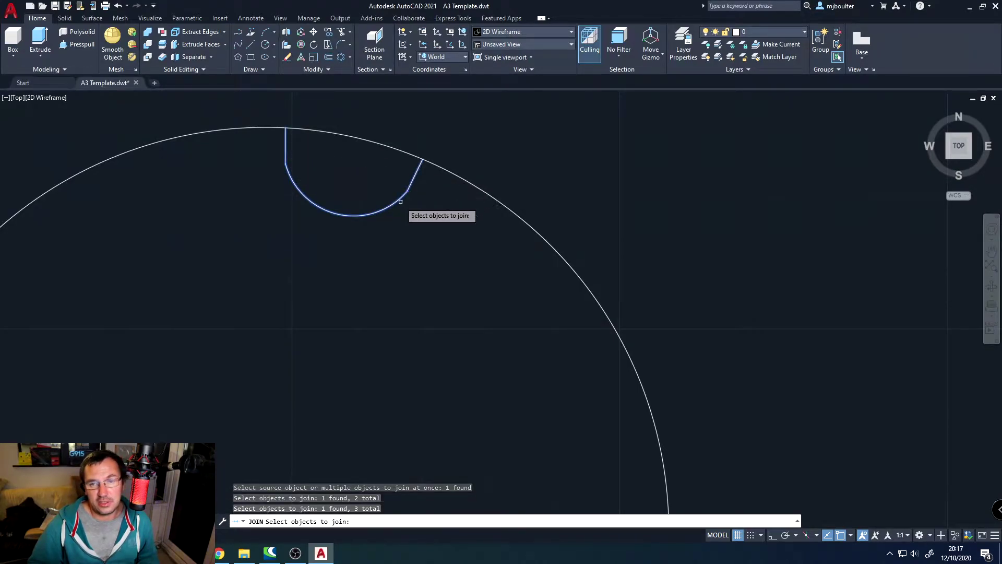
key("Return")
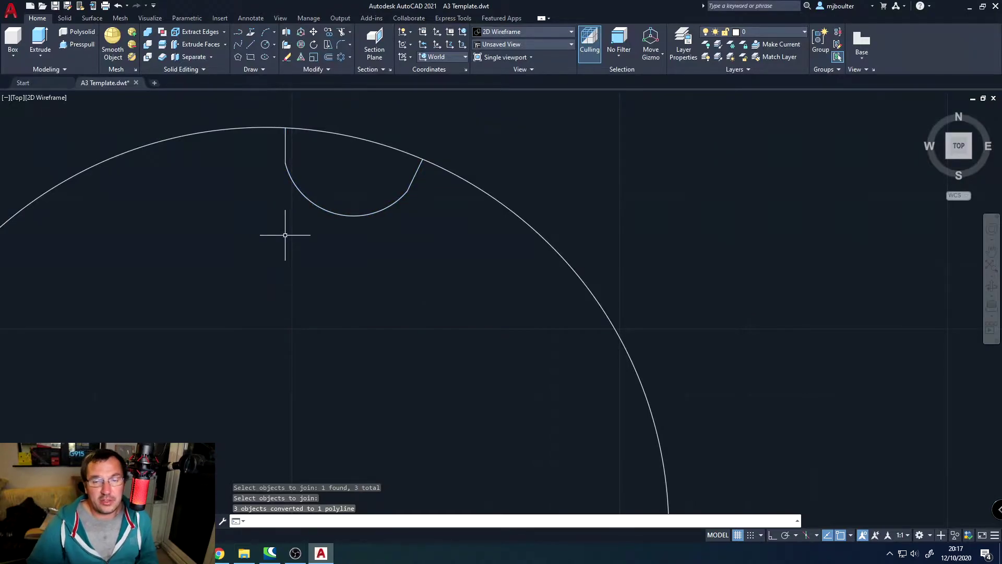
scroll(323, 297, "down", 3)
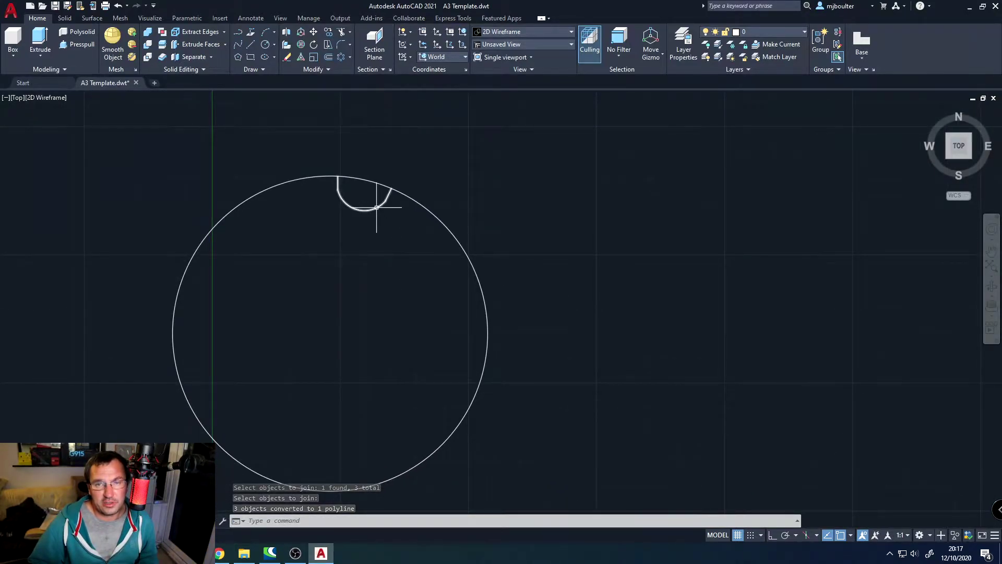
Polar-array the notch into 14 items around the large circle's centre and close the array.
left_click(342, 57)
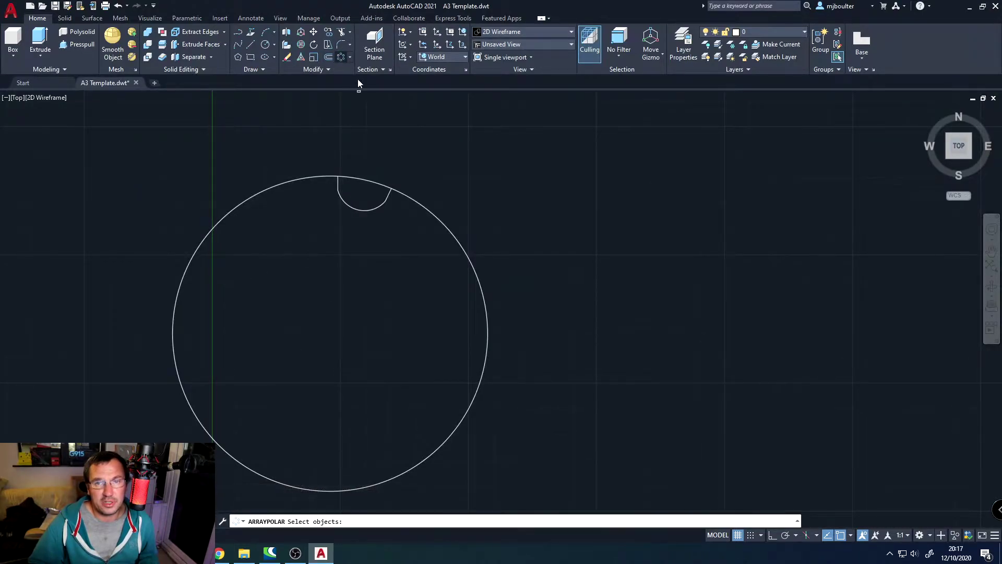
left_click(375, 207)
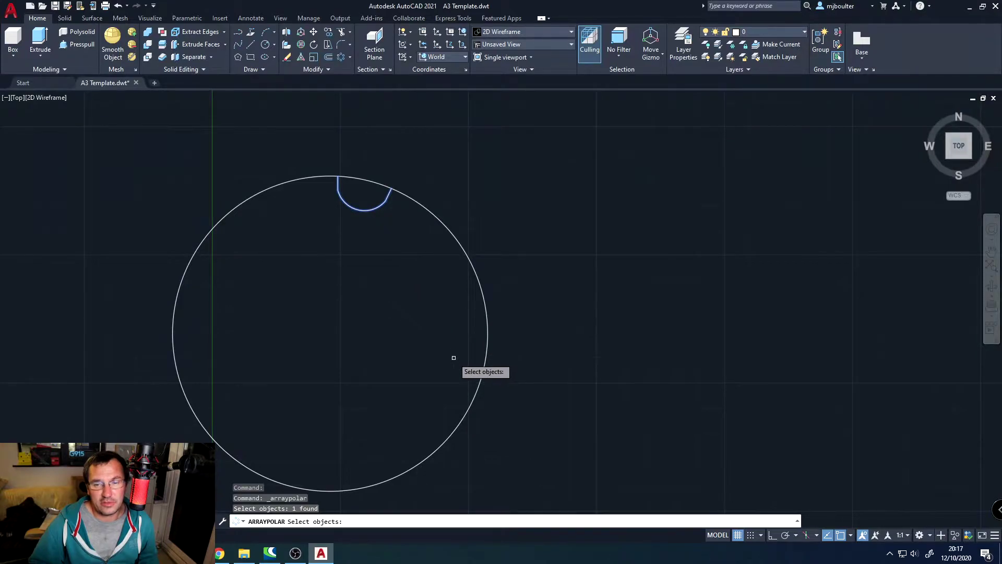
key("Return")
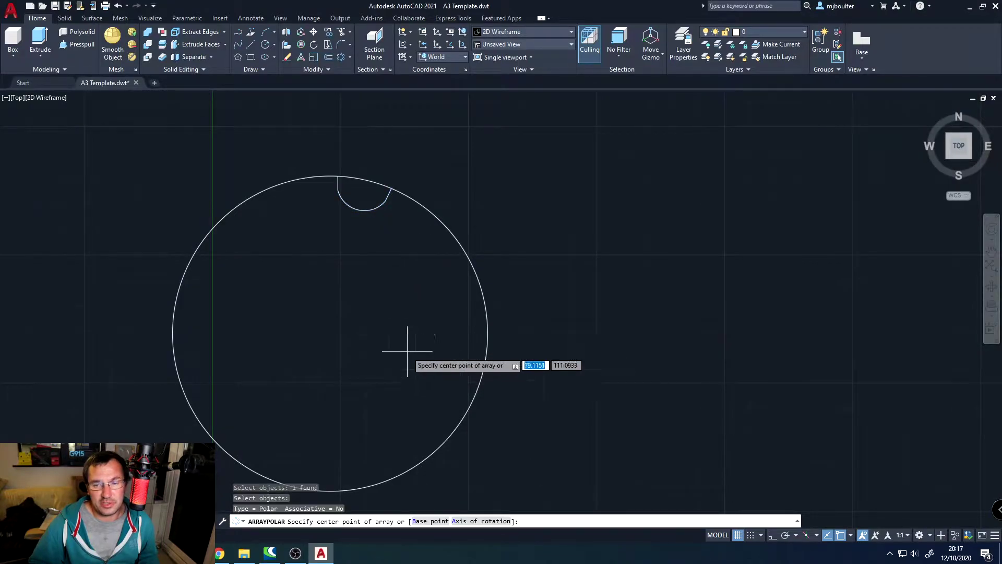
left_click(330, 333)
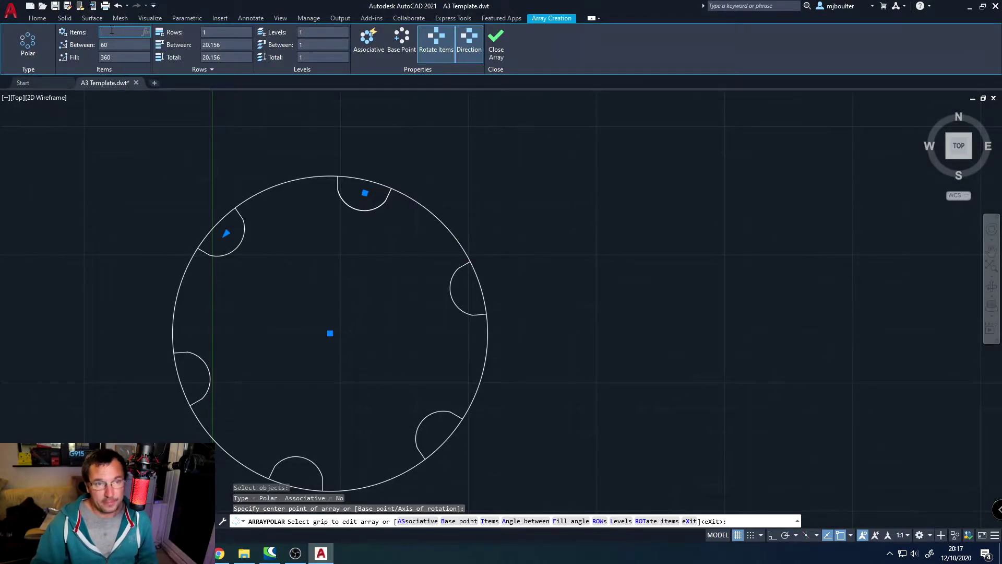
key("Return")
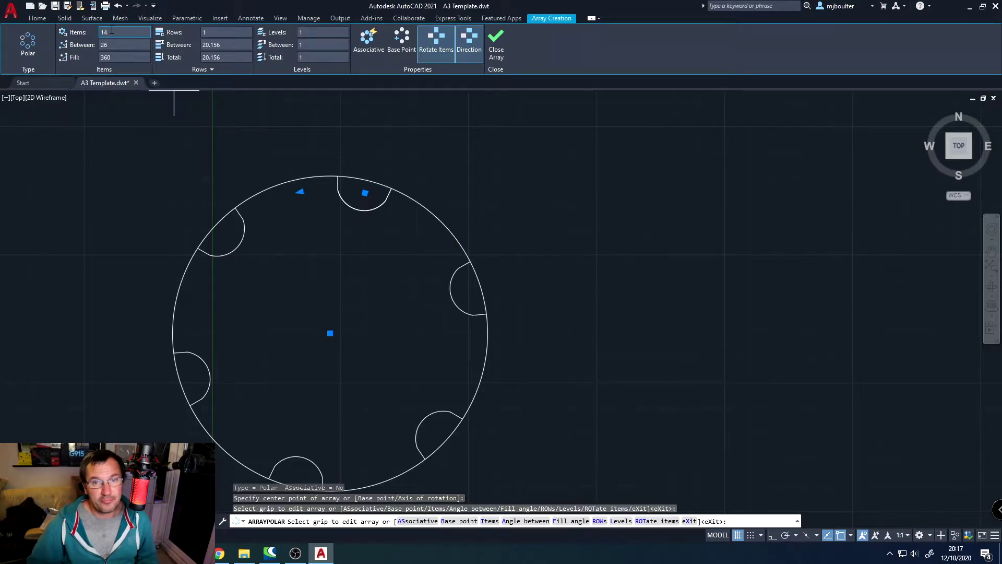
left_click(110, 44)
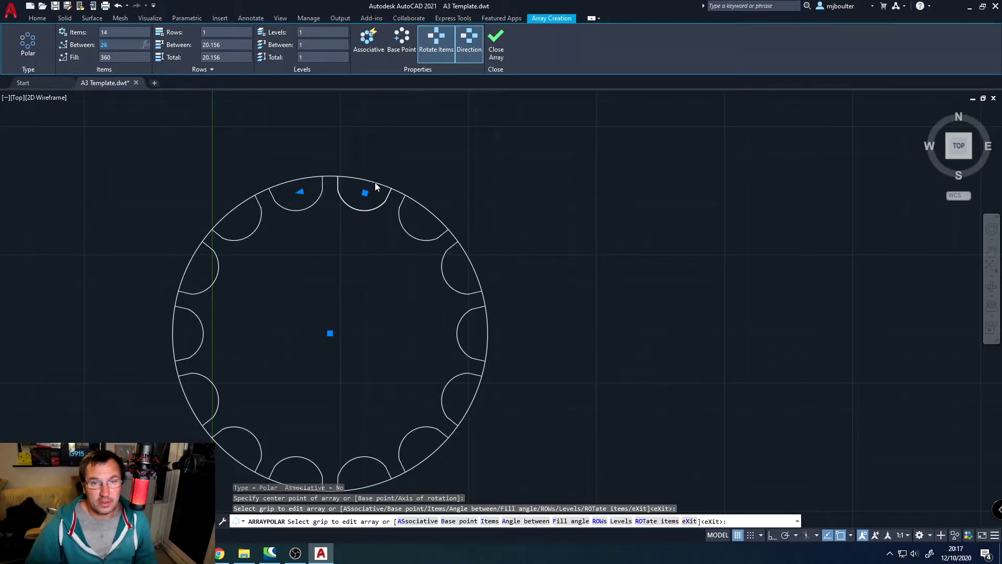
left_click(496, 41)
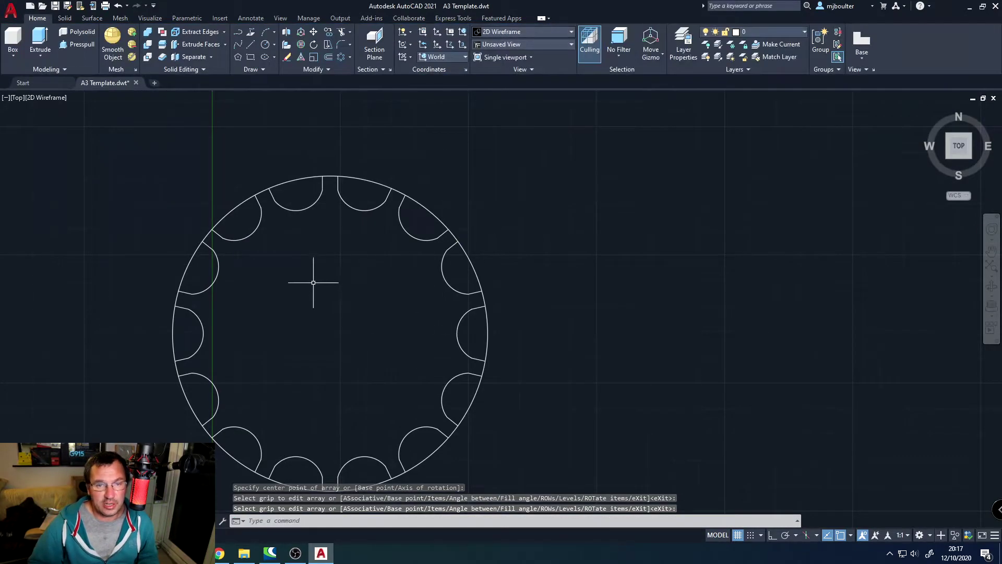
mouse_move(320, 274)
middle_mouse_down()
mouse_move(340, 215)
mouse_move(342, 241)
middle_mouse_up()
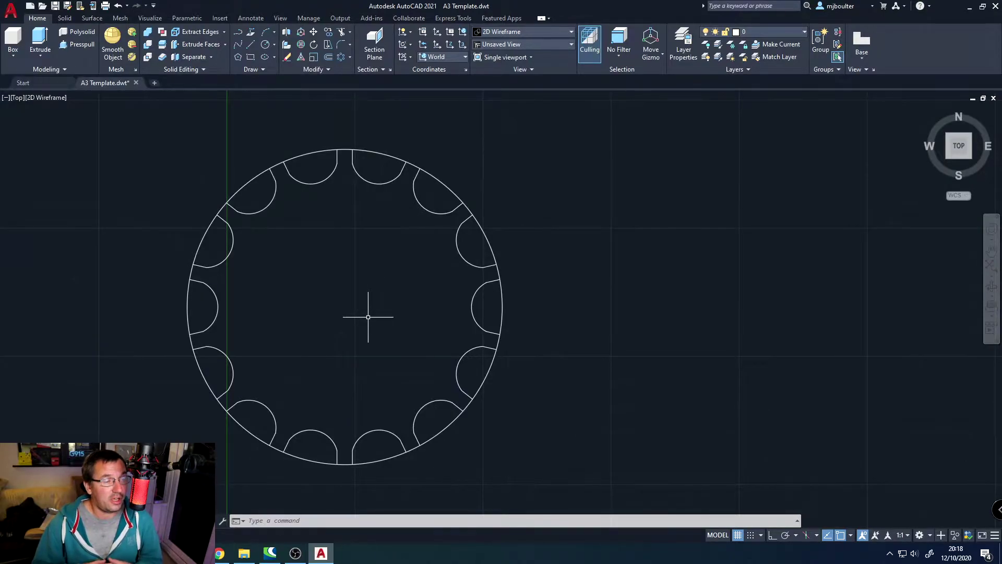
middle_click_drag(368, 317, 484, 301)
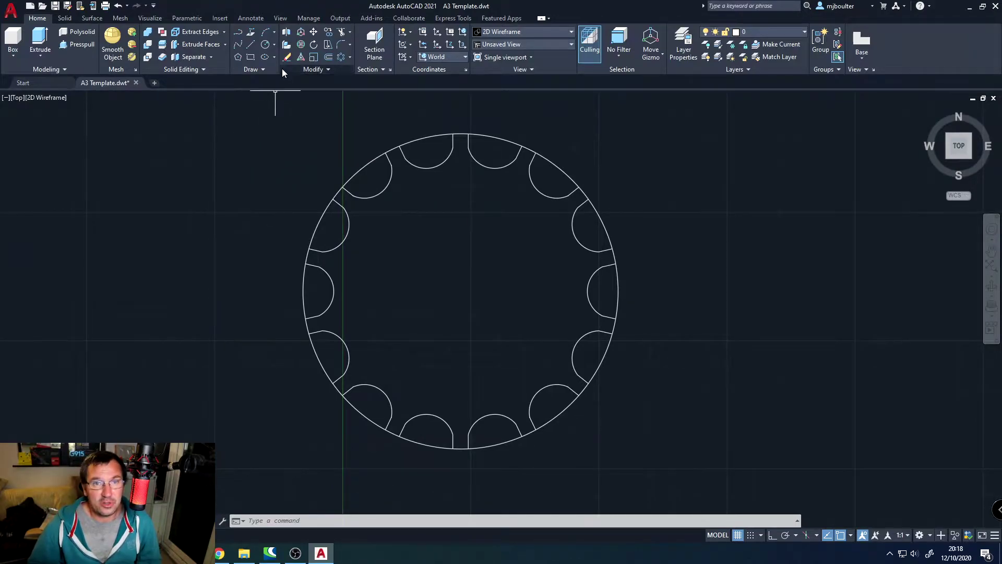
Draw circles of radius 17 and radius 14, both centred on the notched wheel's centre point.
left_click(266, 45)
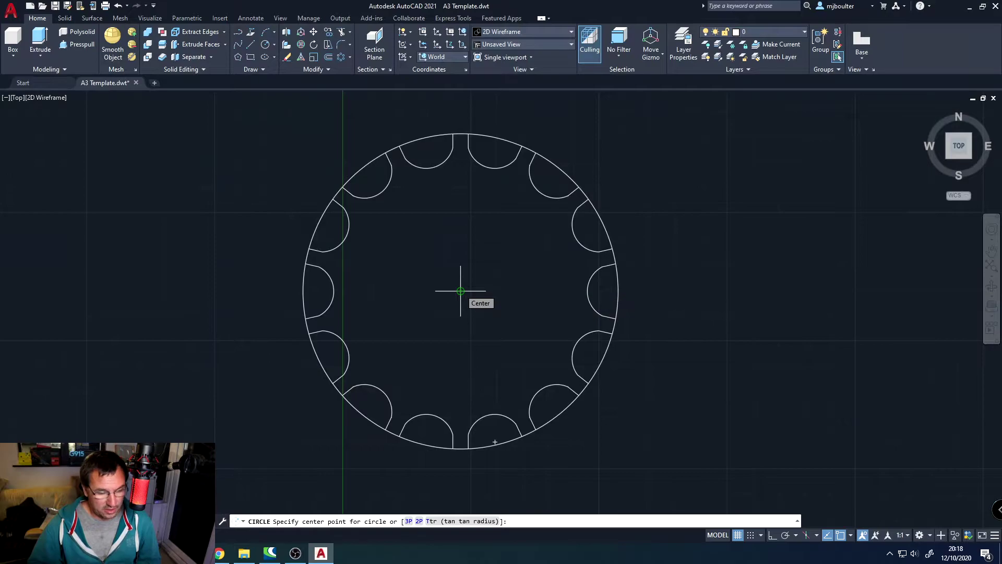
left_click(460, 291)
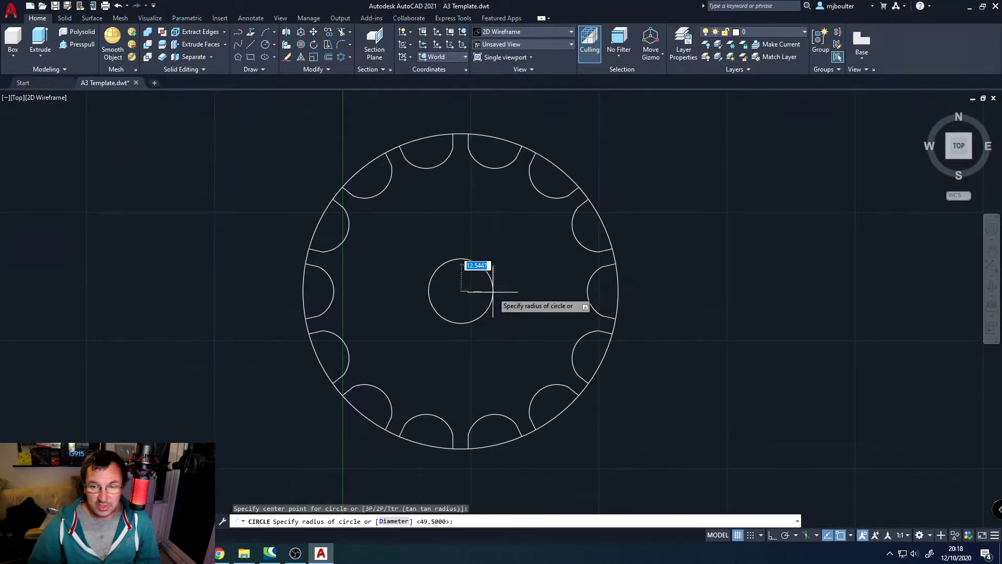
key("Return")
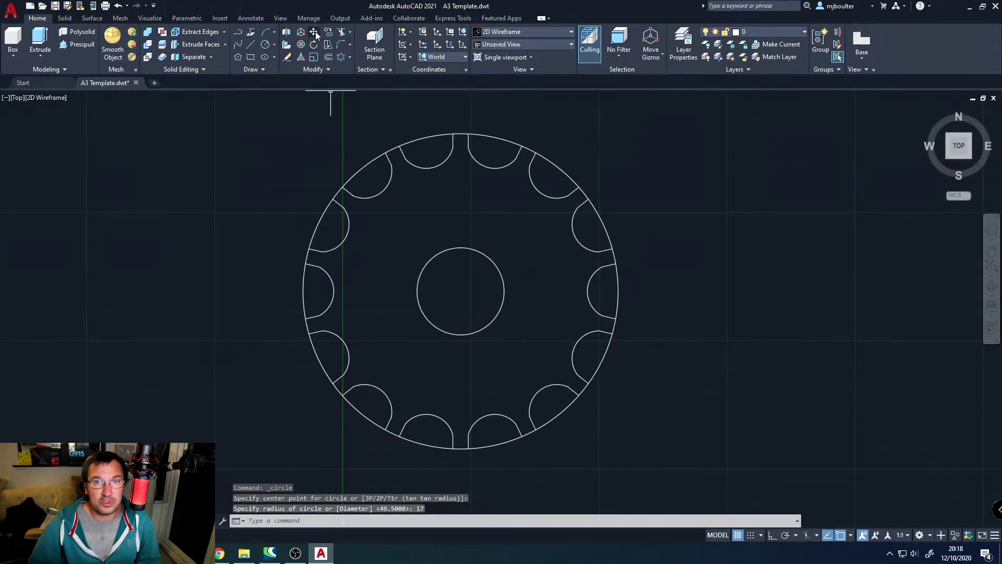
left_click(266, 44)
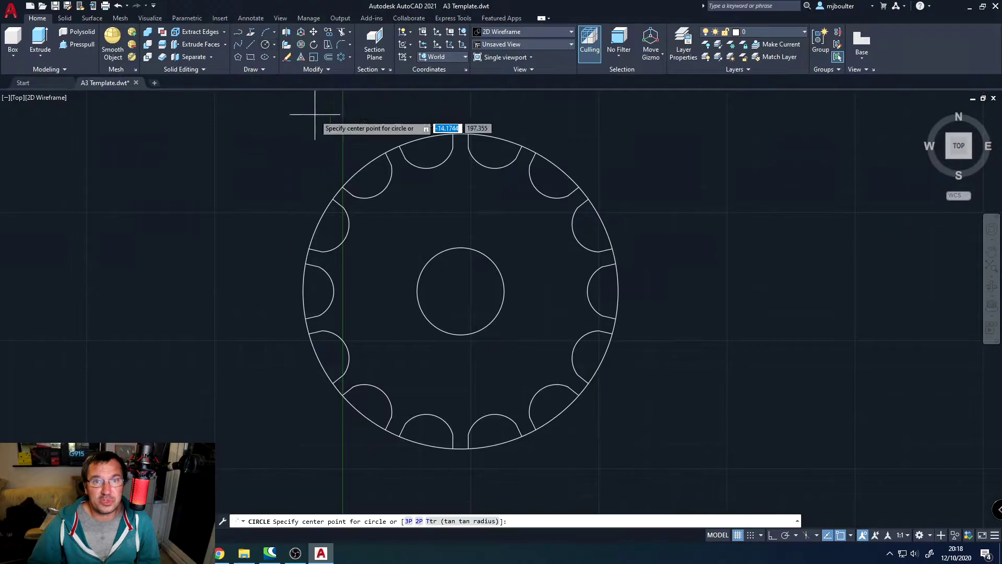
left_click(460, 291)
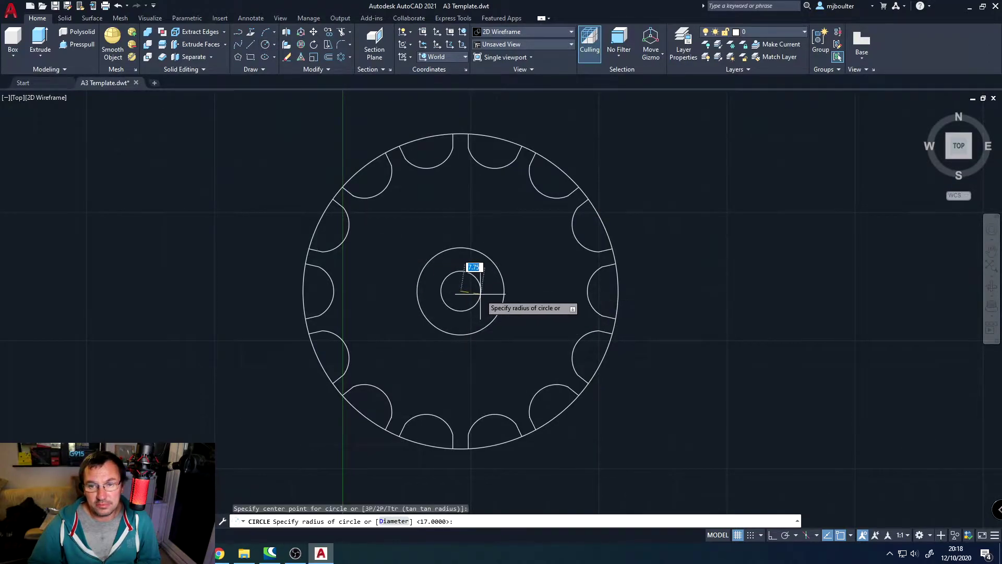
key("Return")
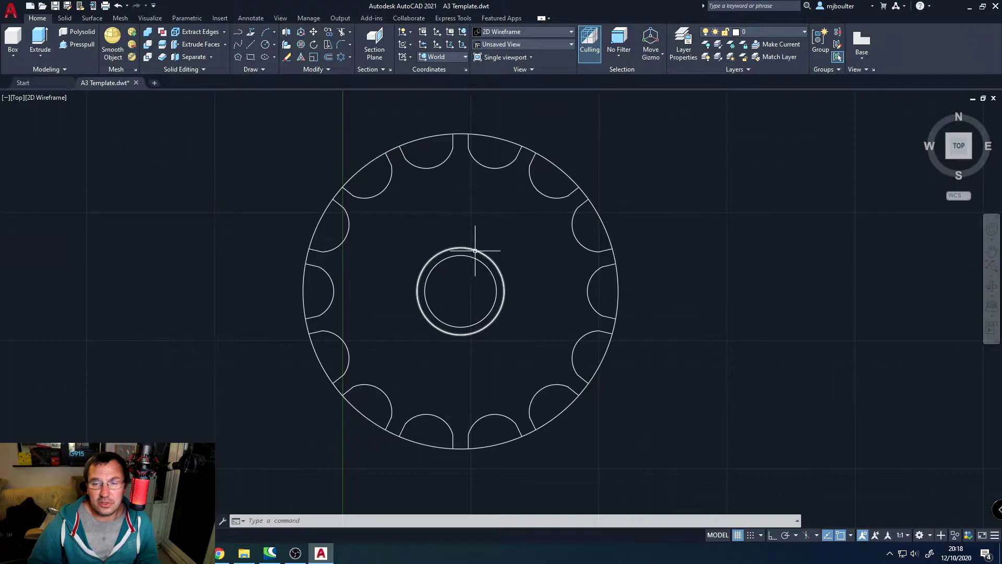
Draw a vertical line from the hub centre to the top of the radius-17 circle.
left_click(252, 45)
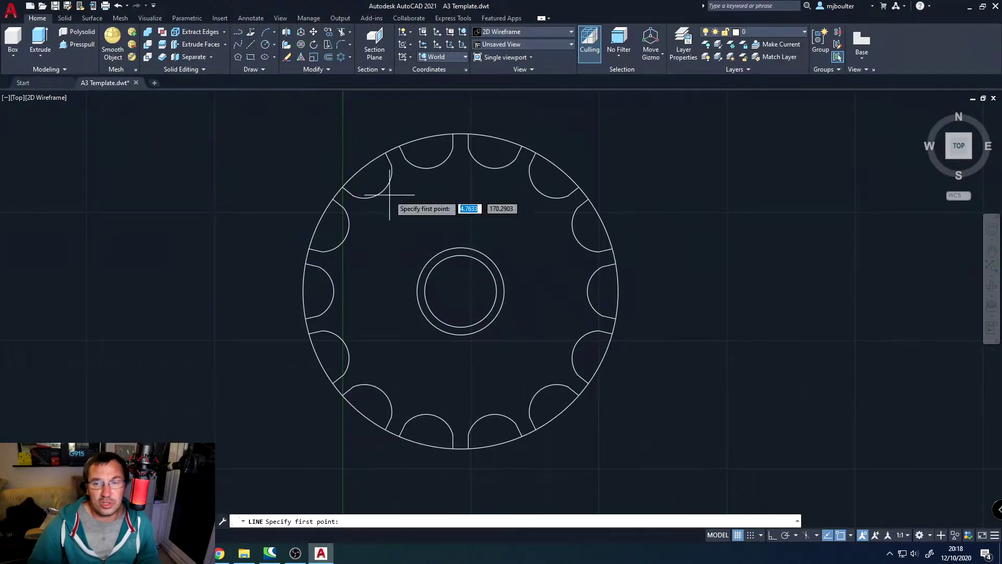
left_click(461, 290)
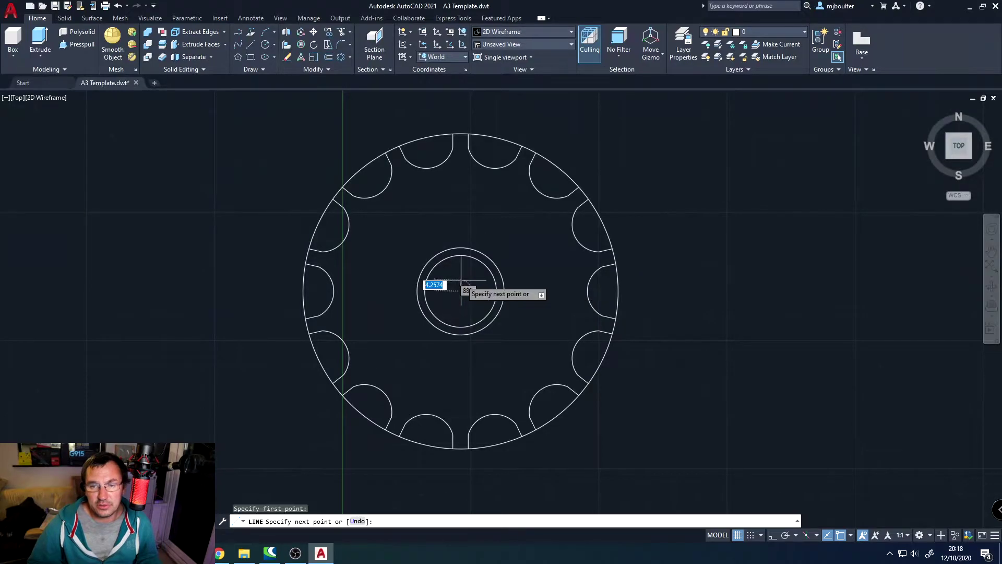
scroll(460, 255, "up", 4)
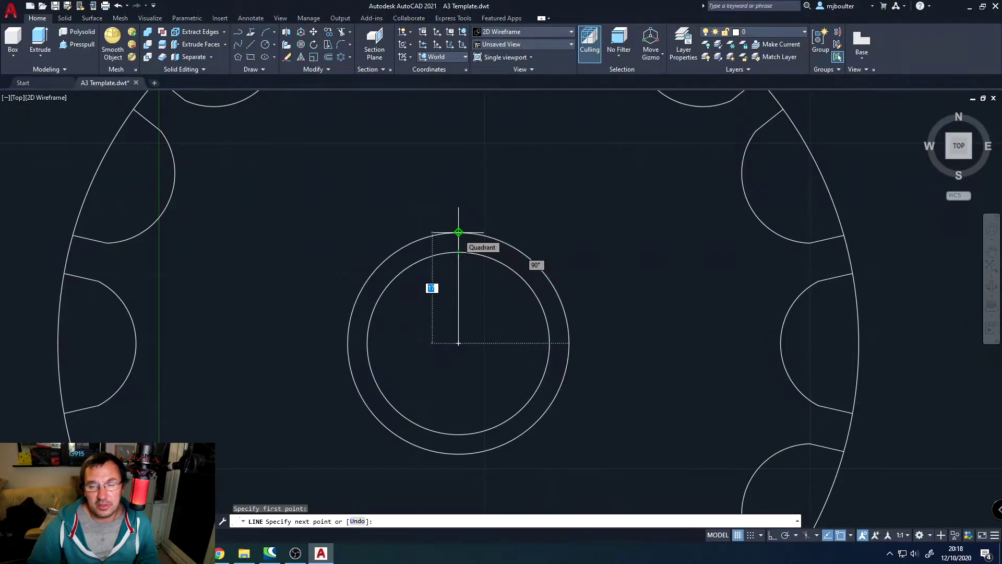
left_click(459, 232)
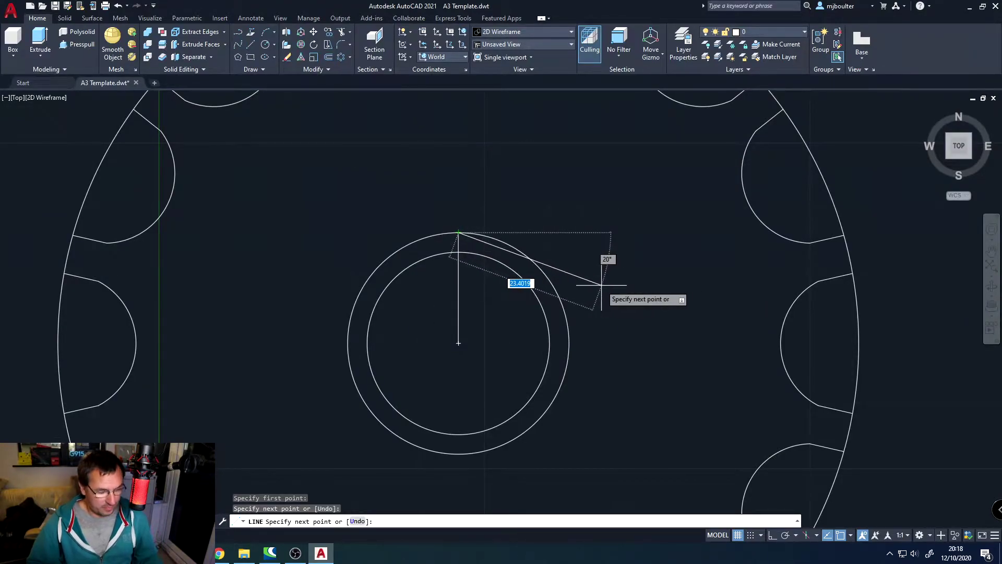
key("Escape")
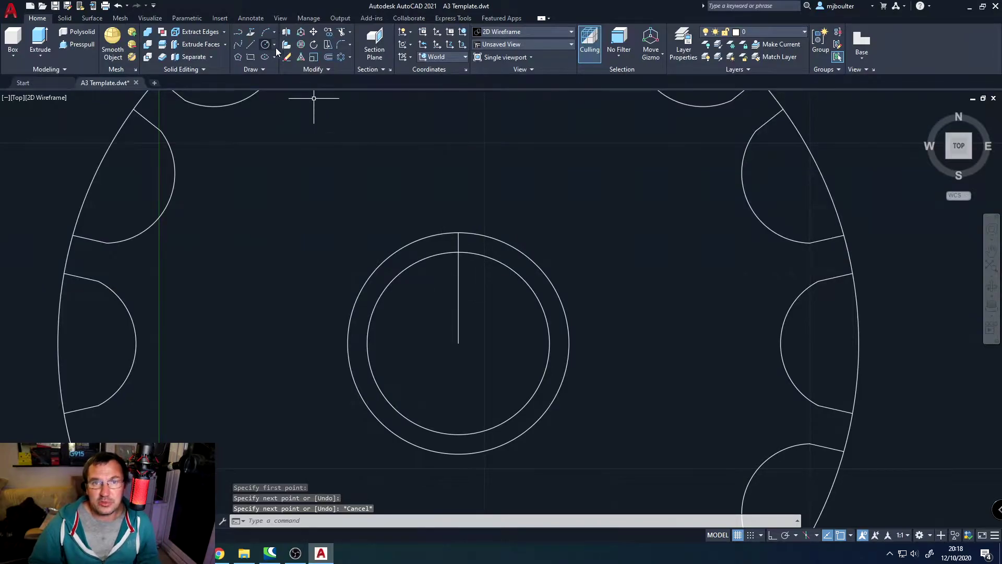
Rotate the vertical line 15 degrees about the hub centre.
left_click(317, 43)
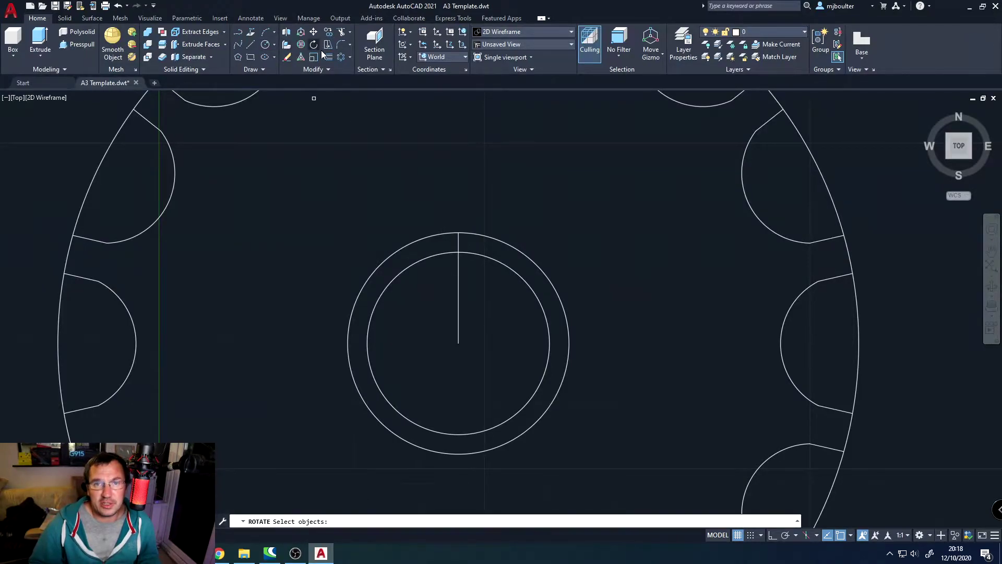
left_click(458, 300)
key("Return")
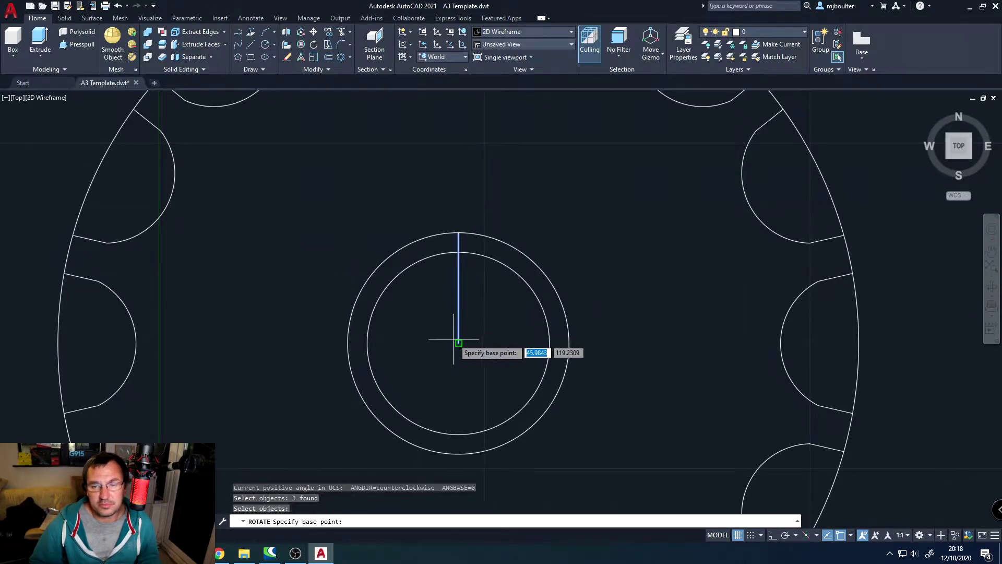
left_click(458, 343)
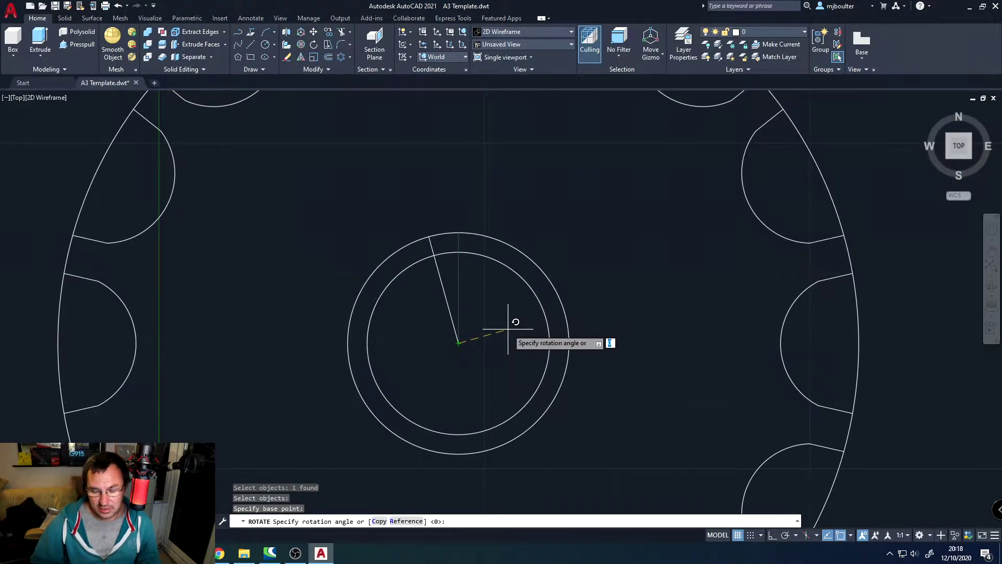
type("15")
key("Return")
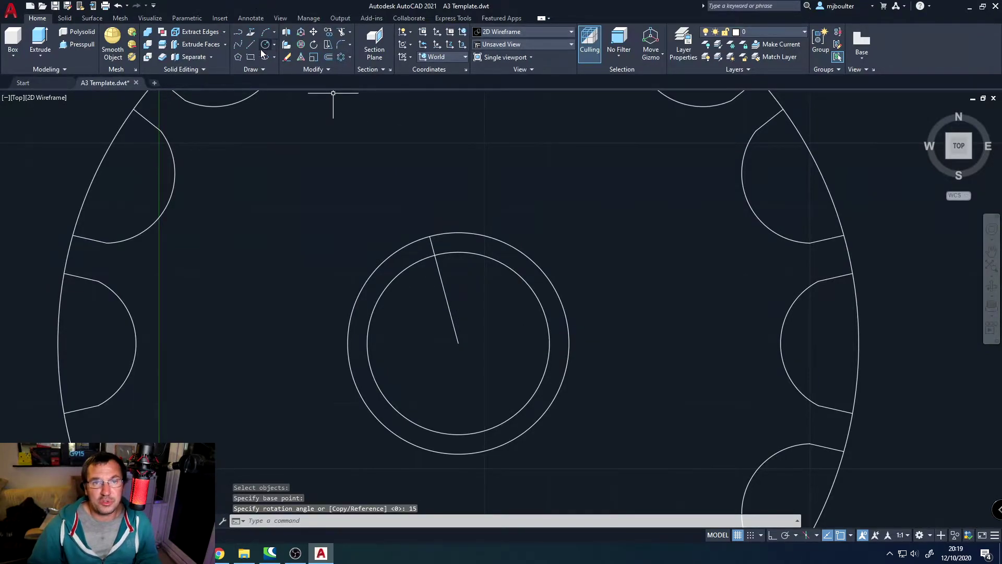
left_click(342, 57)
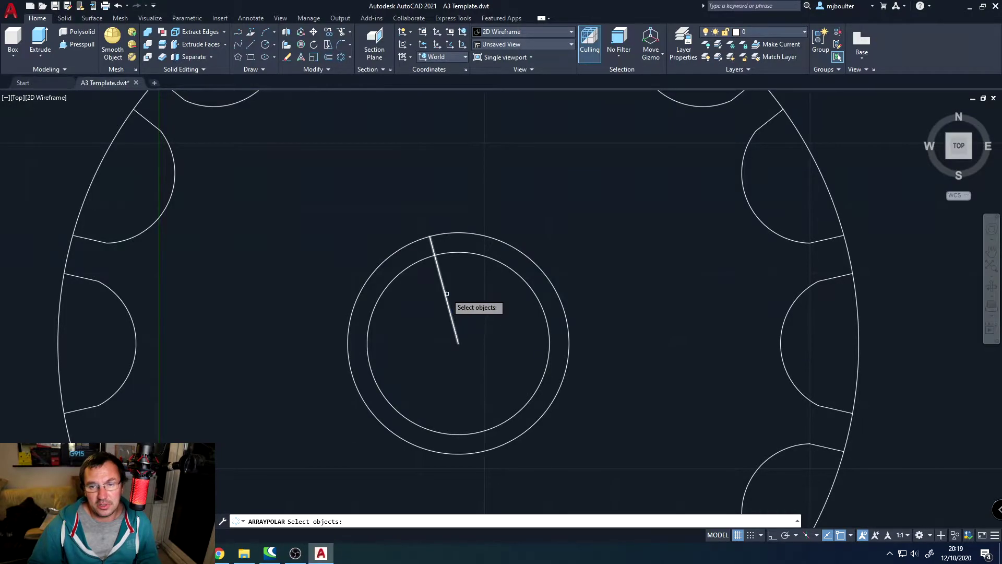
Polar-array the radial line into 12 spokes, 30° apart, about the hub centre.
left_click(447, 293)
key("Return")
left_click(459, 343)
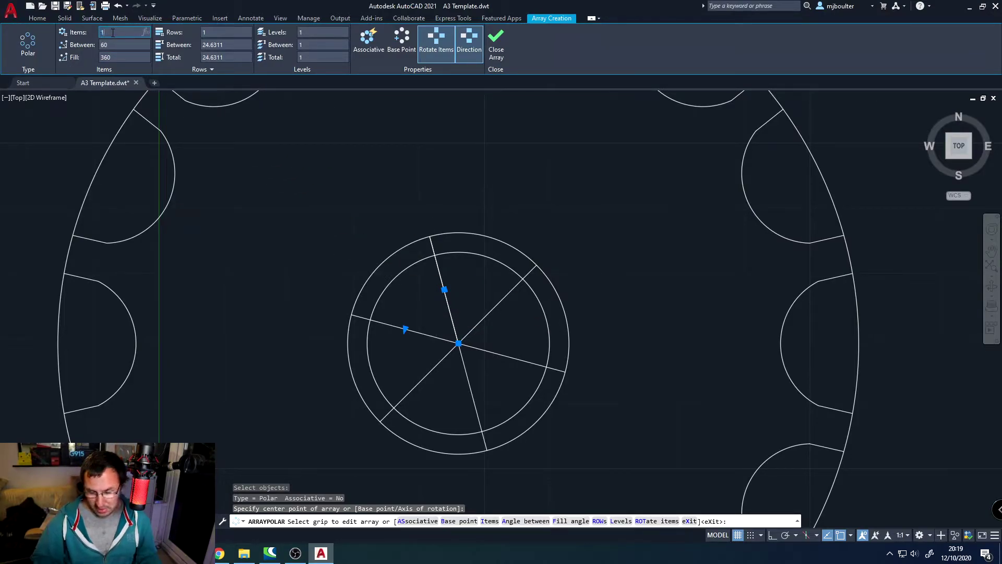
key("Return")
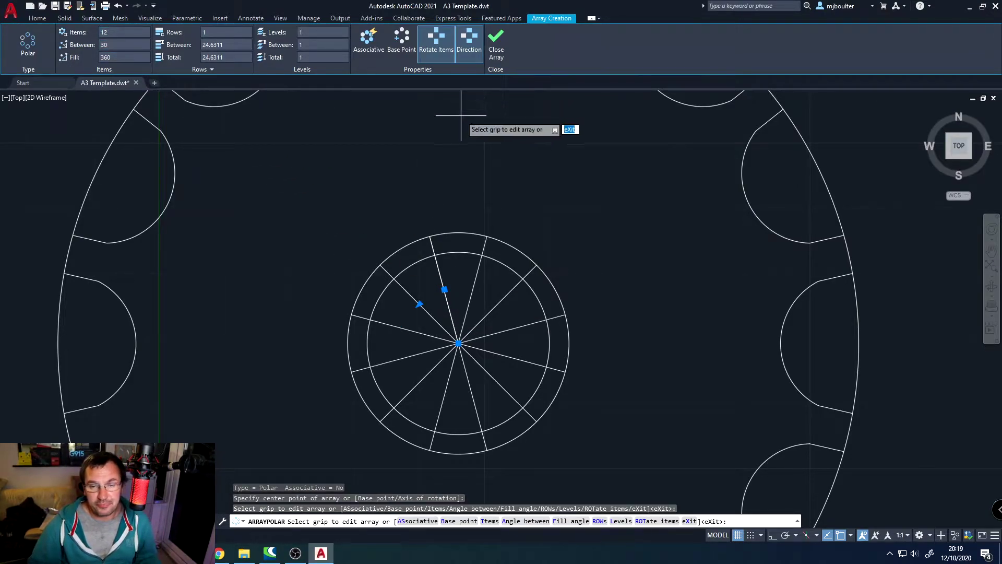
left_click(502, 35)
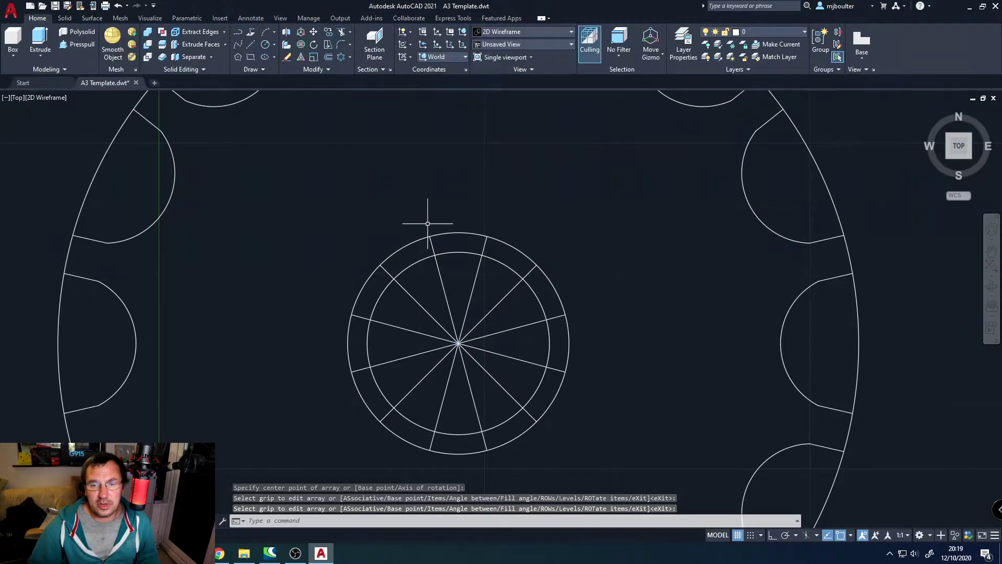
mouse_move(551, 262)
middle_mouse_down()
mouse_move(531, 163)
mouse_move(589, 192)
middle_mouse_up()
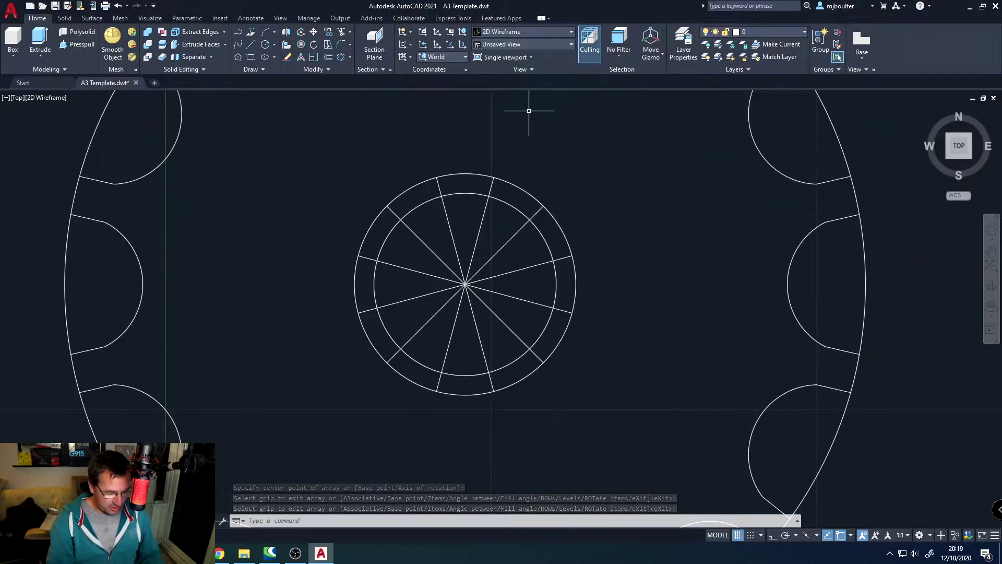
Use EXTRIM with the radius-14 circle as boundary to cut away the spokes inside it.
type("extrim")
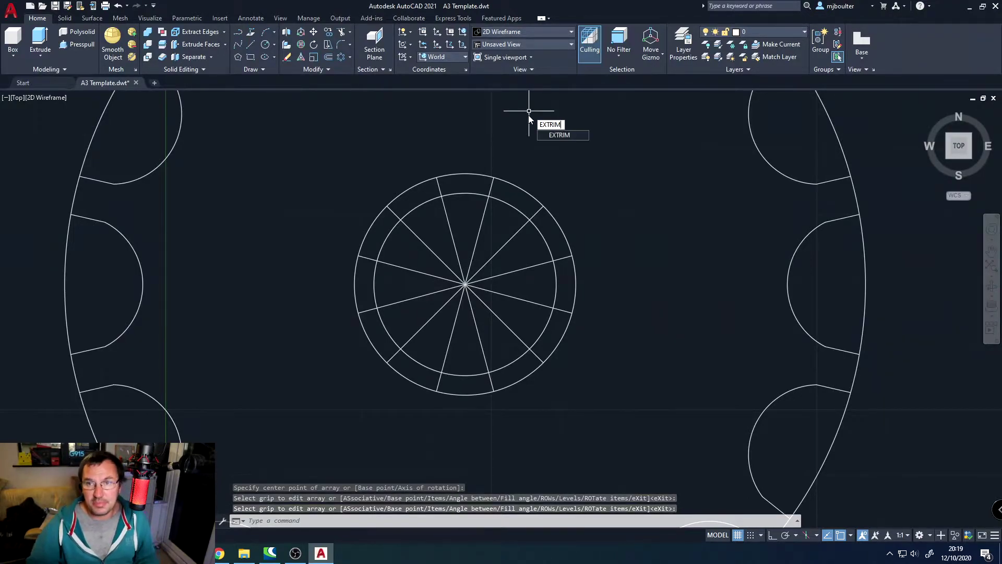
left_click(569, 136)
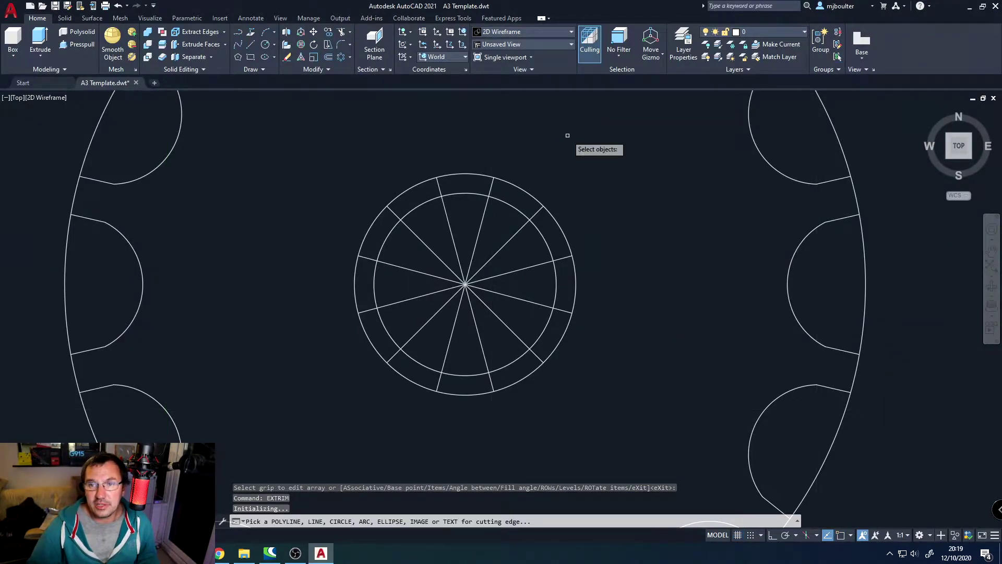
left_click(386, 241)
left_click(419, 262)
scroll(420, 263, "up", 3)
scroll(423, 261, "down", 2)
key("Return")
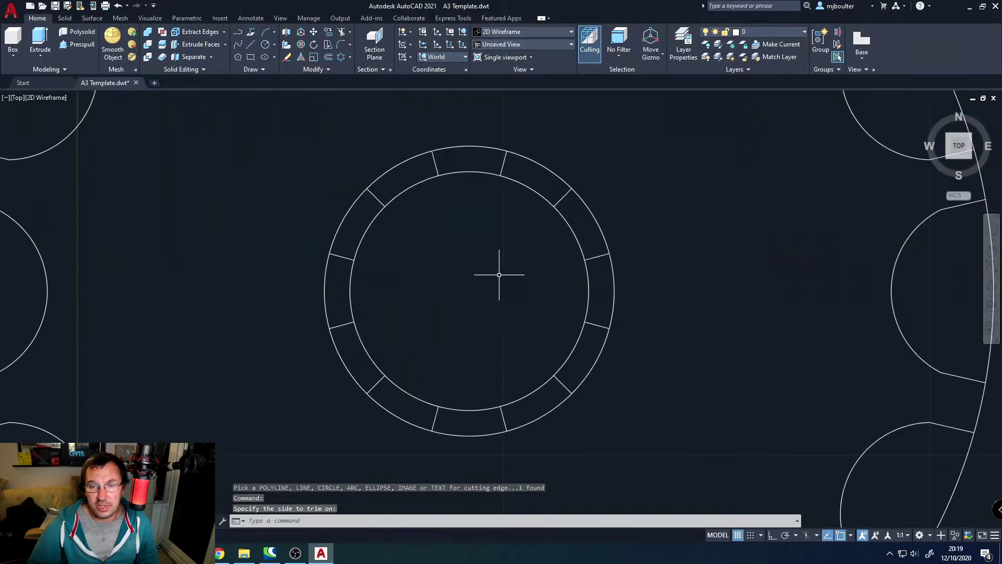
scroll(496, 277, "down", 2)
mouse_move(497, 278)
middle_mouse_down()
mouse_move(441, 249)
mouse_move(452, 255)
middle_mouse_up()
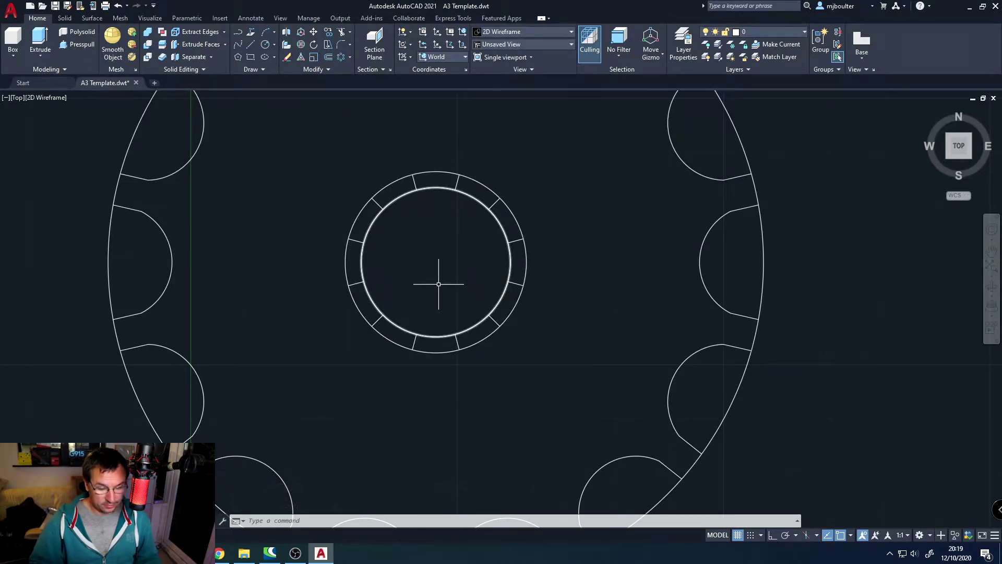
Trim alternating outer and inner ring arcs between the spokes, leaving six rectangular notches.
middle_click_drag(453, 224, 452, 244)
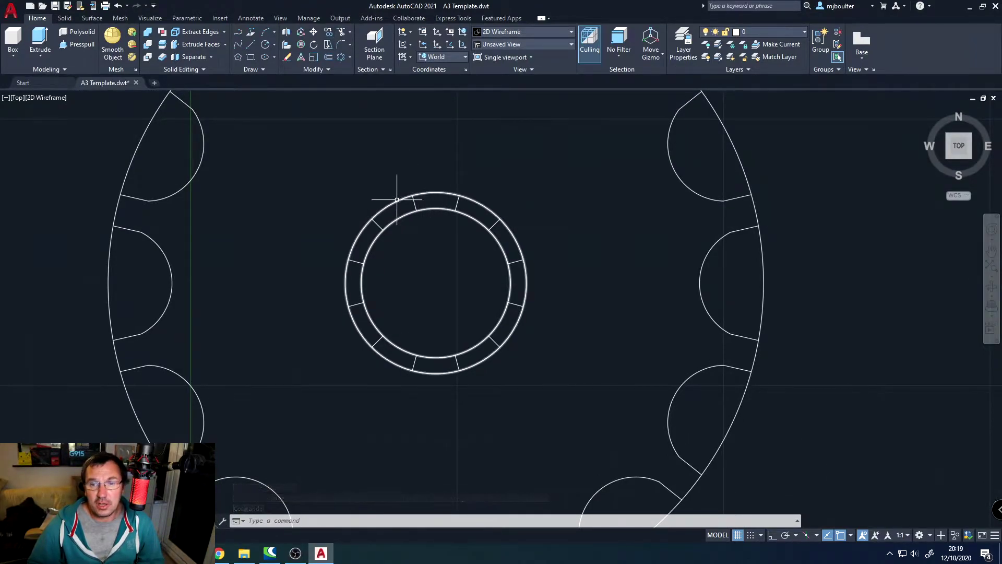
left_click(341, 33)
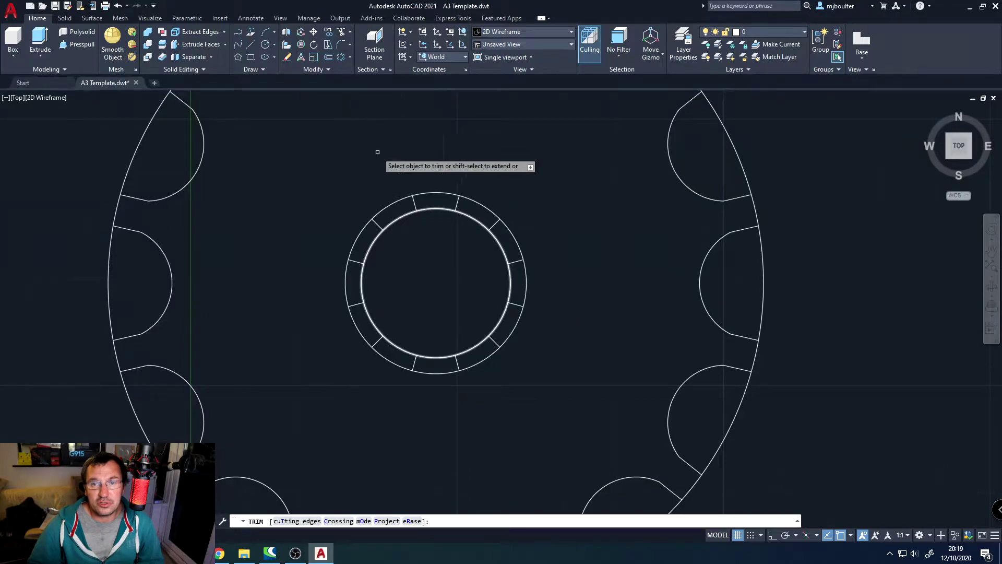
left_click(433, 192)
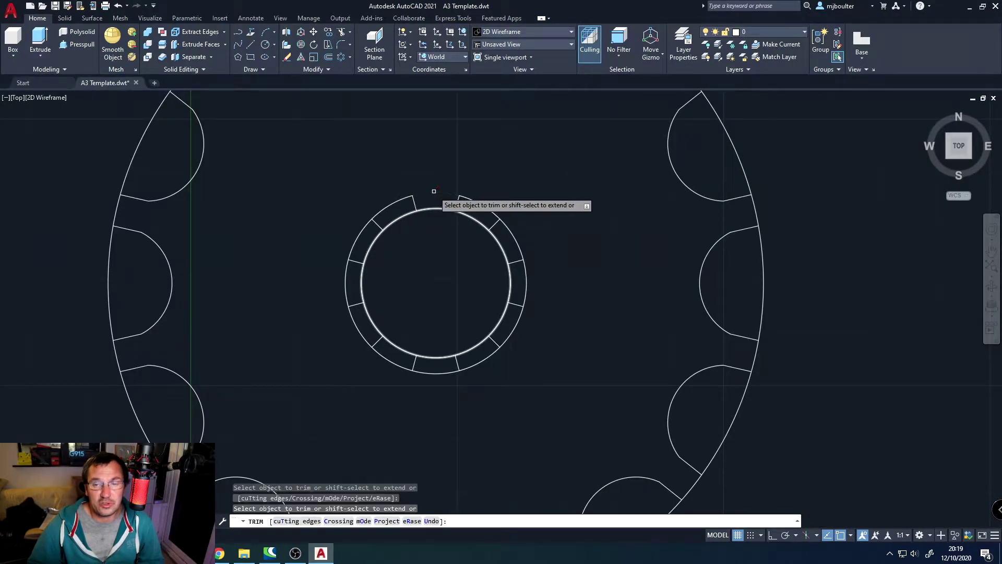
left_click(398, 220)
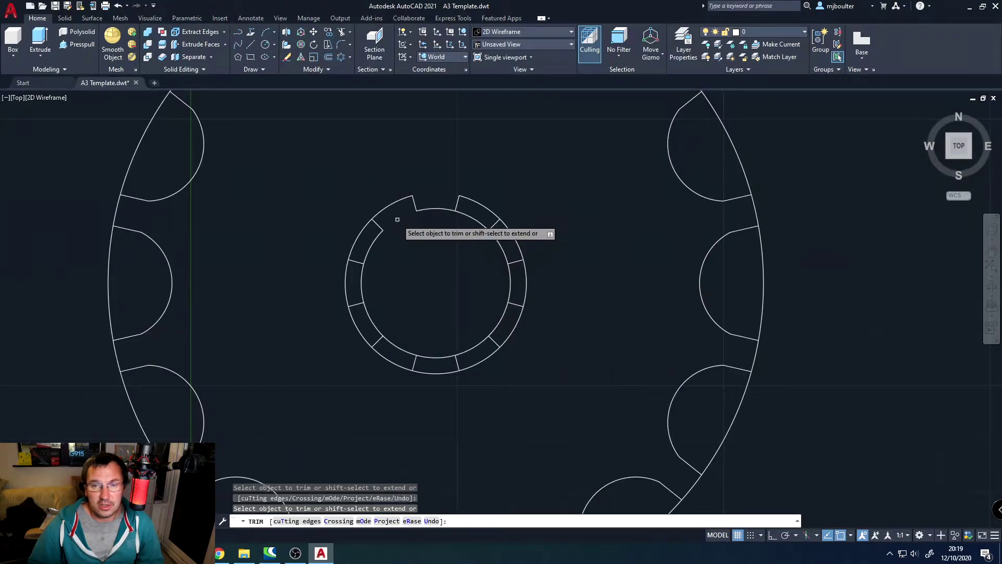
left_click(357, 237)
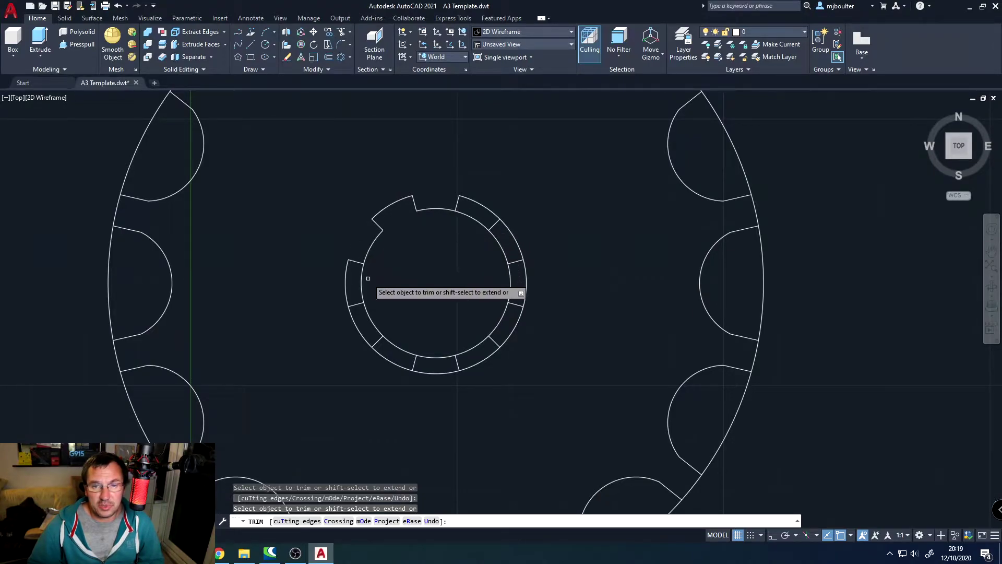
left_click(363, 335)
left_click(399, 348)
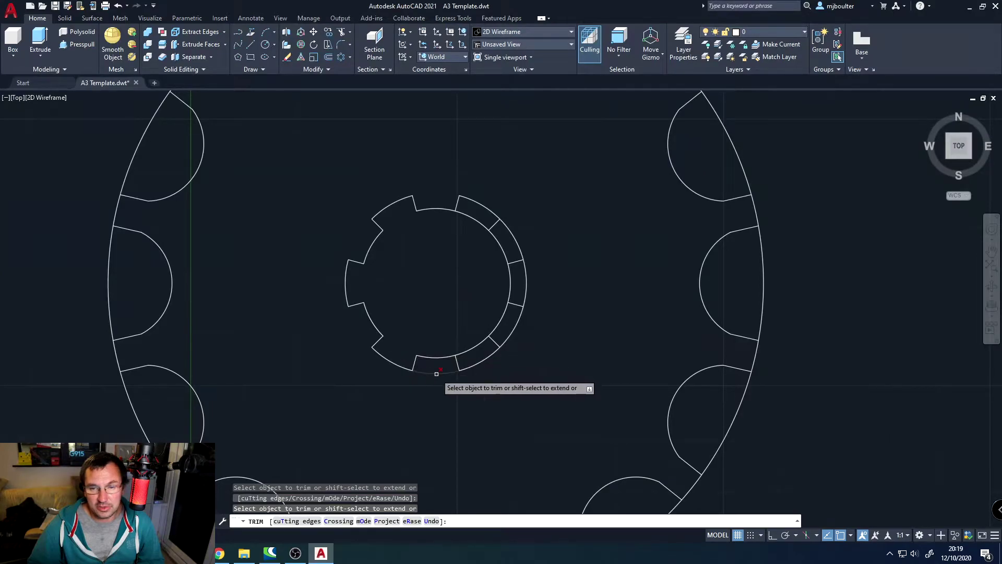
left_click(436, 374)
left_click(474, 349)
left_click(514, 329)
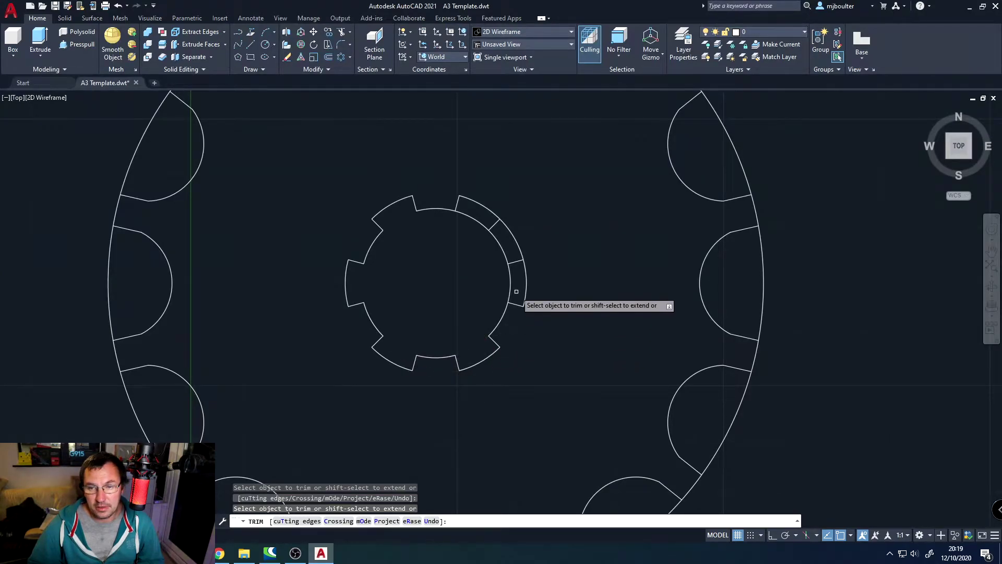
mouse_move(511, 274)
left_mouse_down()
mouse_move(502, 283)
mouse_move(513, 261)
left_mouse_up()
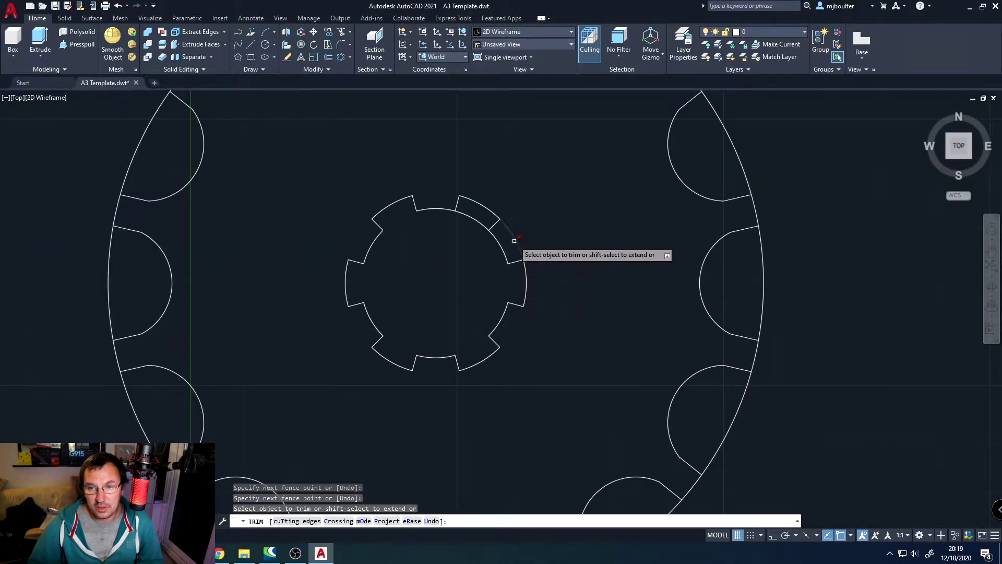
left_click(514, 240)
left_click(476, 217)
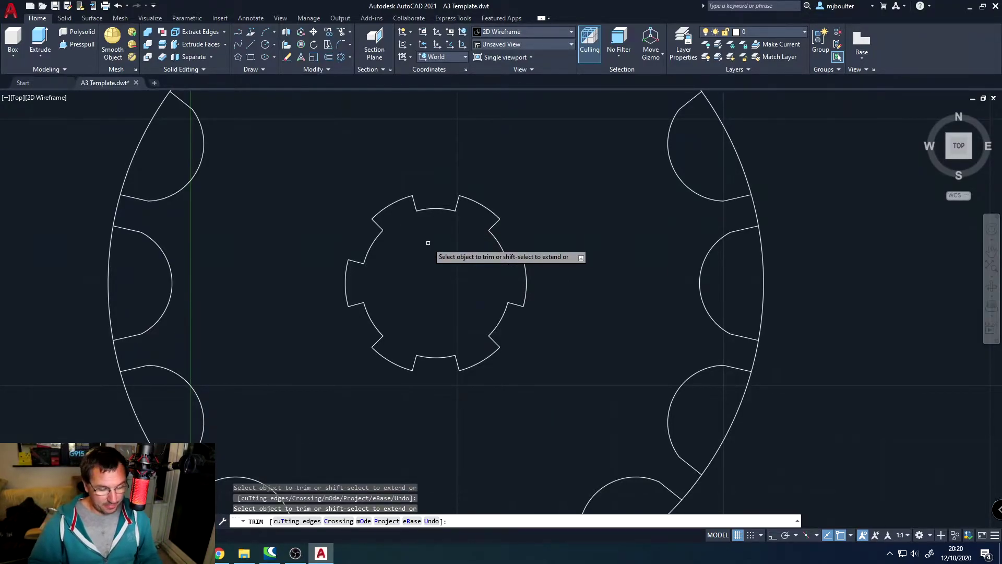
scroll(428, 243, "down", 3)
Draw a vertical line from the hub's top midpoint to the outer circle's top quadrant.
mouse_move(430, 315)
middle_mouse_down()
mouse_move(430, 267)
mouse_move(529, 268)
middle_mouse_up()
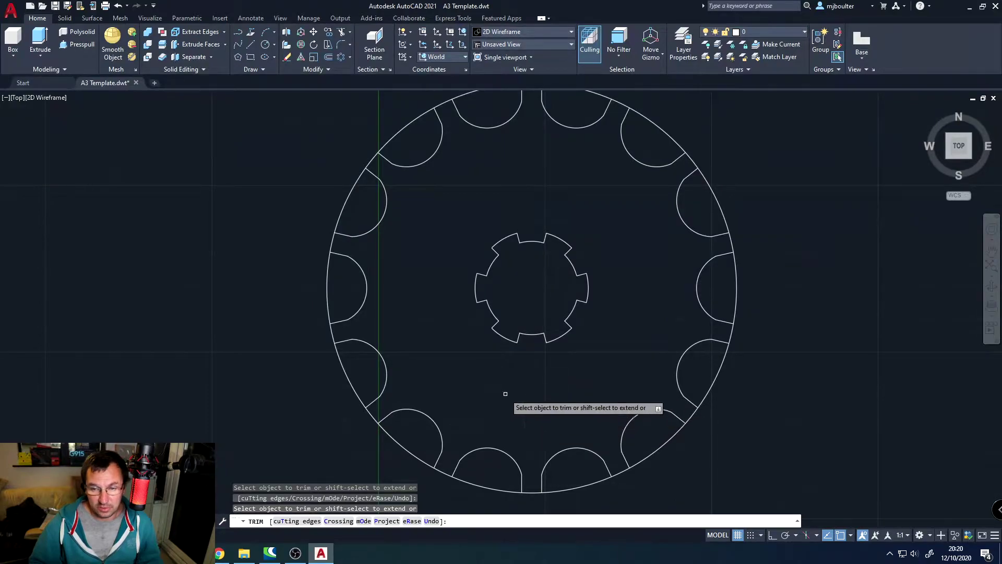
middle_click_drag(545, 195, 541, 194)
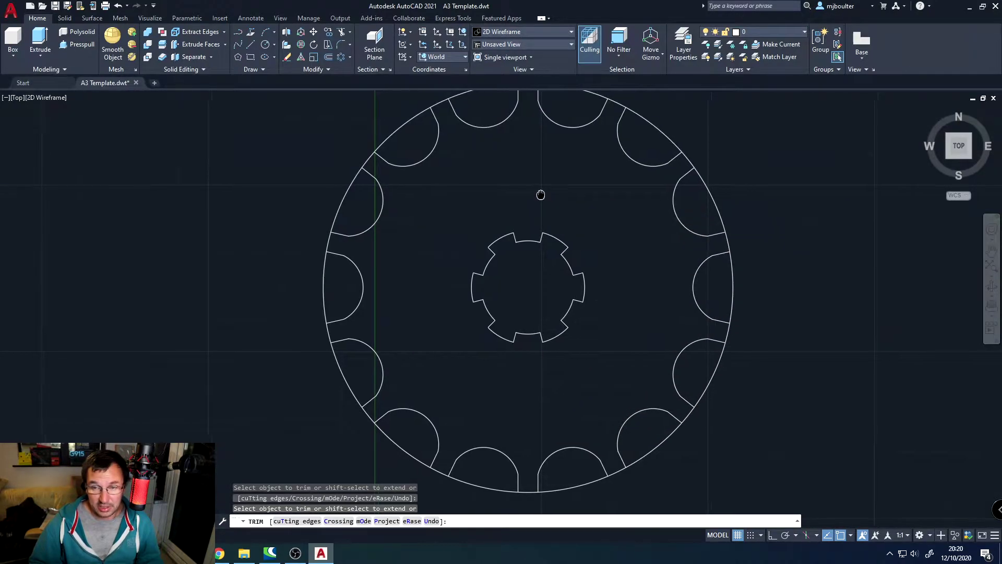
scroll(540, 195, "down", 5)
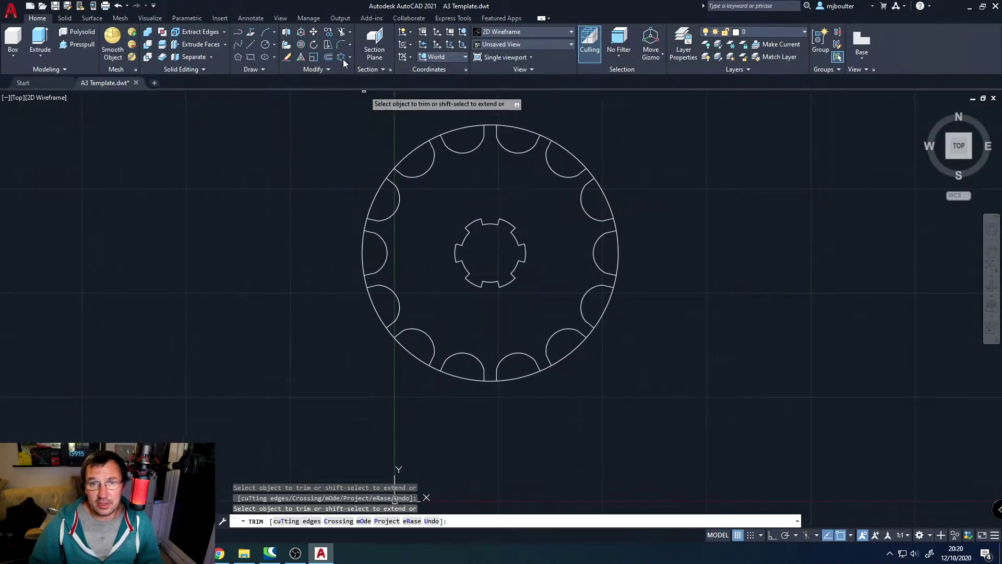
left_click(250, 45)
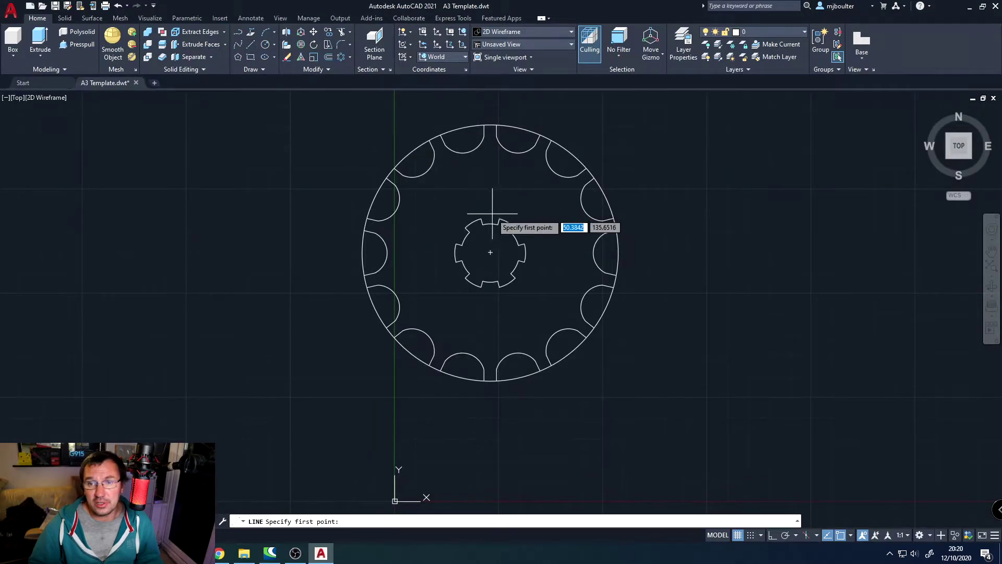
scroll(494, 224, "up", 5)
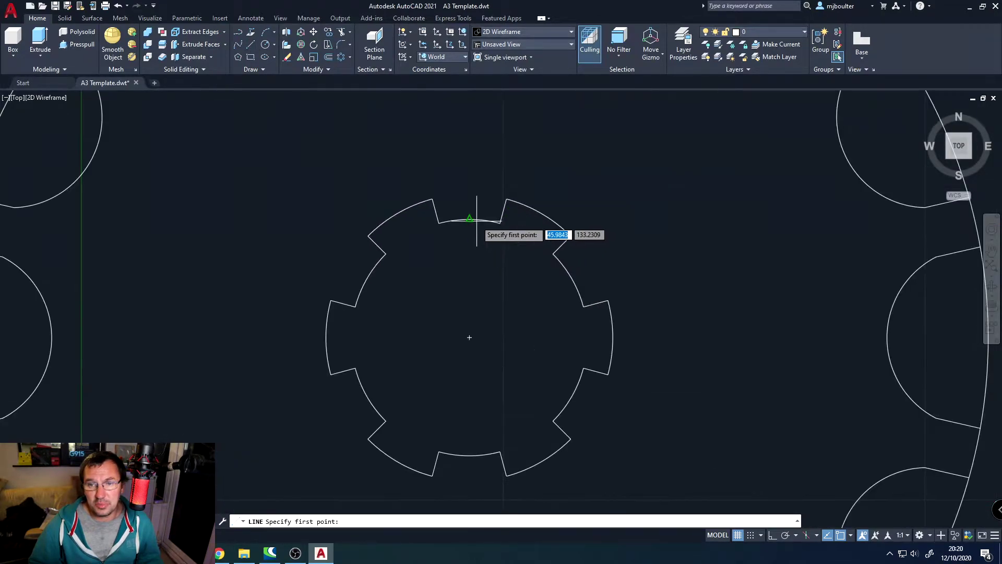
left_click(476, 219)
scroll(477, 218, "down", 6)
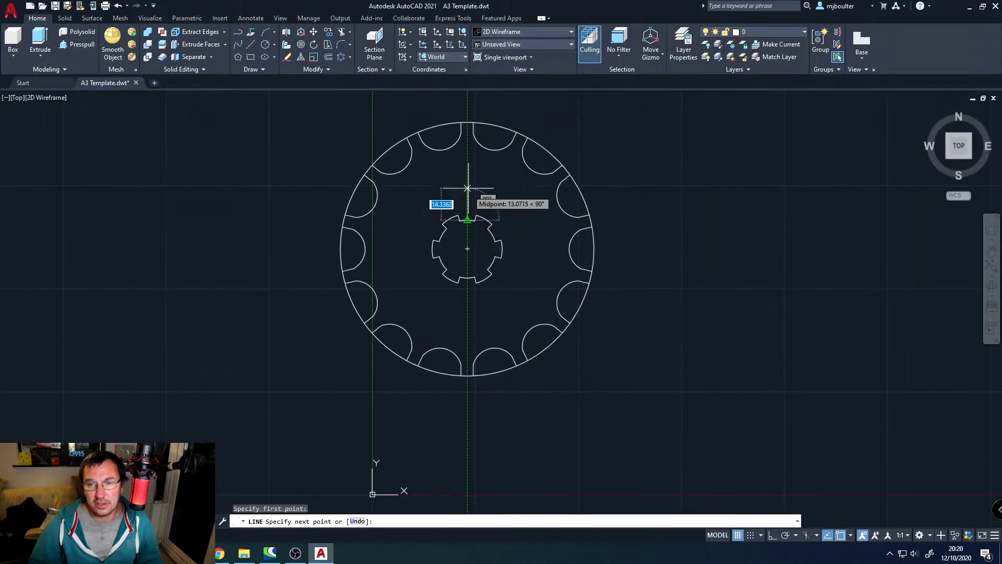
left_click(468, 123)
key("Escape")
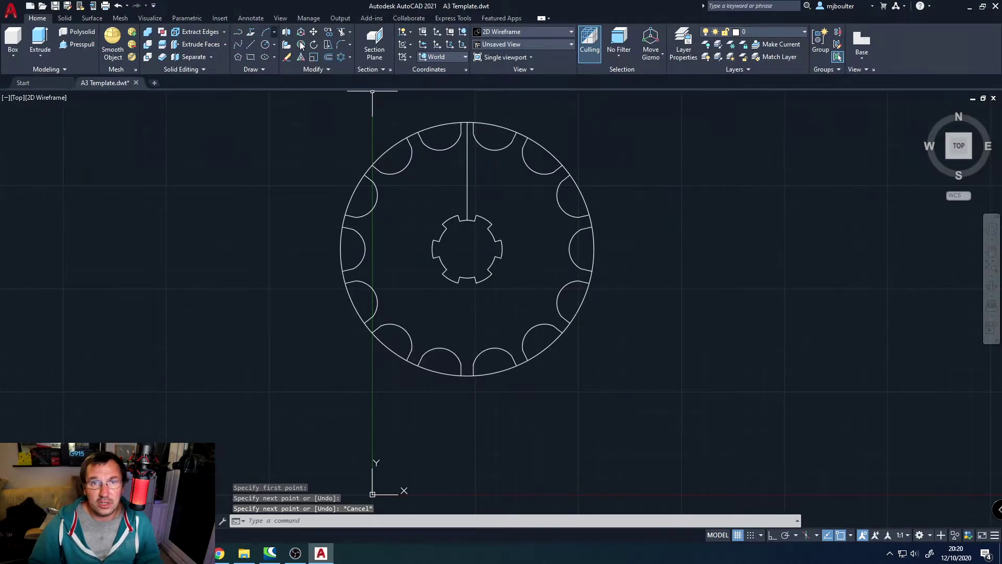
Add a radius-5 circle centred at the vertical line's midpoint.
left_click(265, 45)
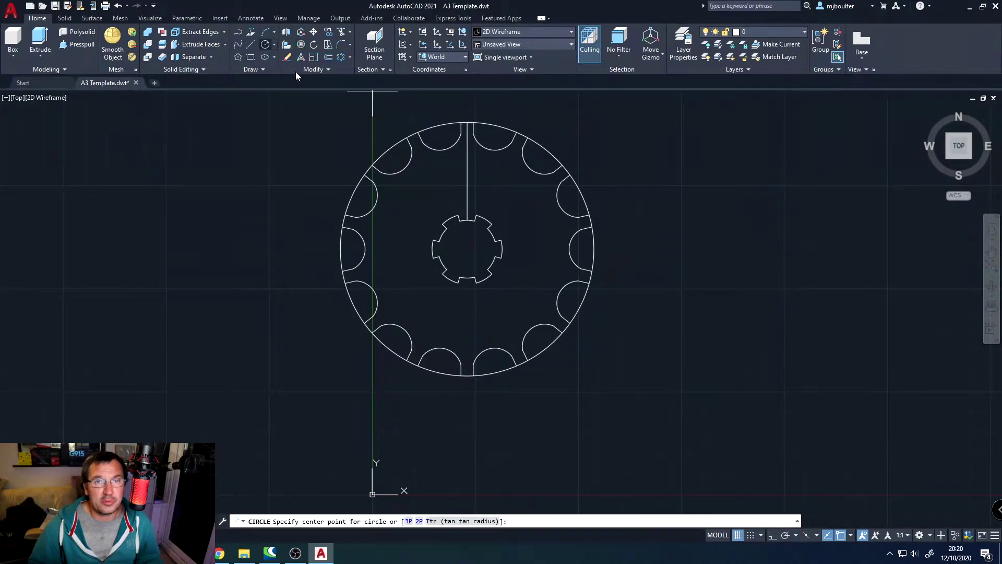
left_click(468, 171)
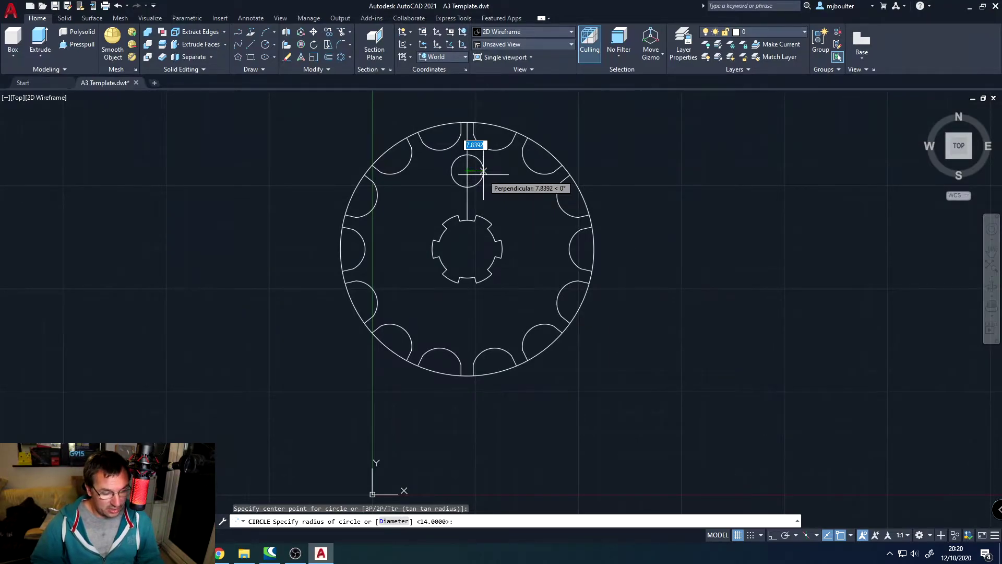
type("5")
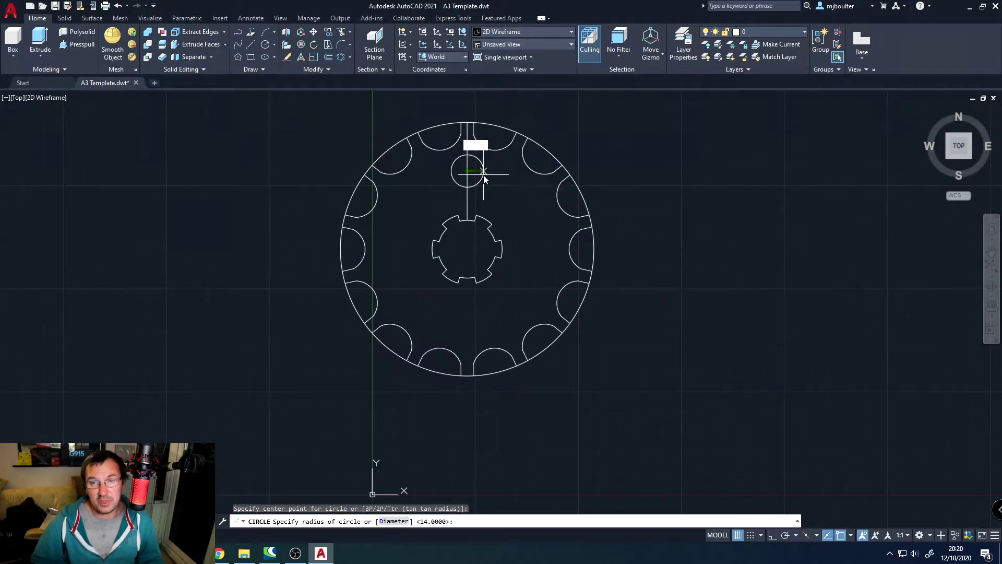
key("Return")
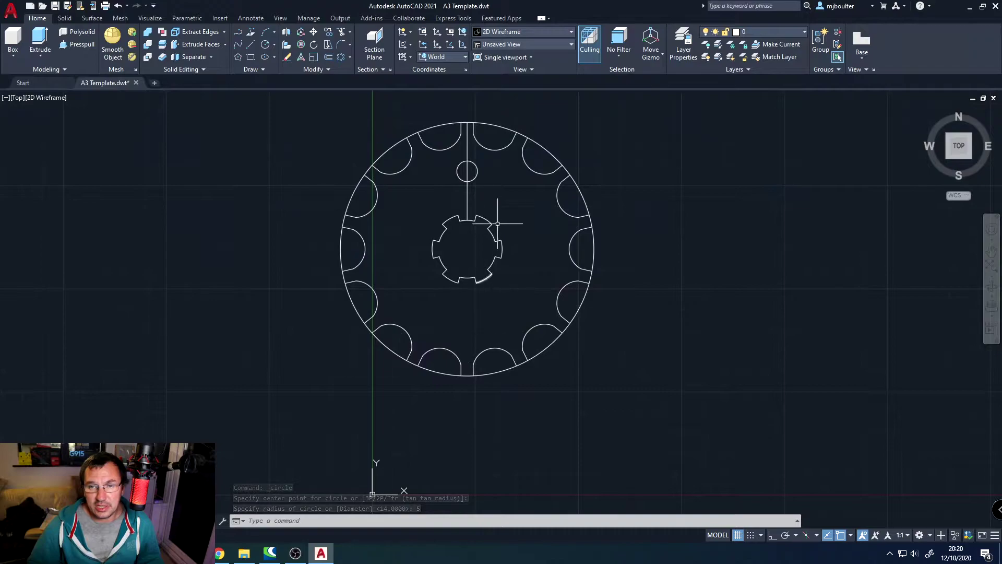
Mirror the radius-5 hole below the hub, keeping the original, and erase the vertical construction line.
left_click(321, 69)
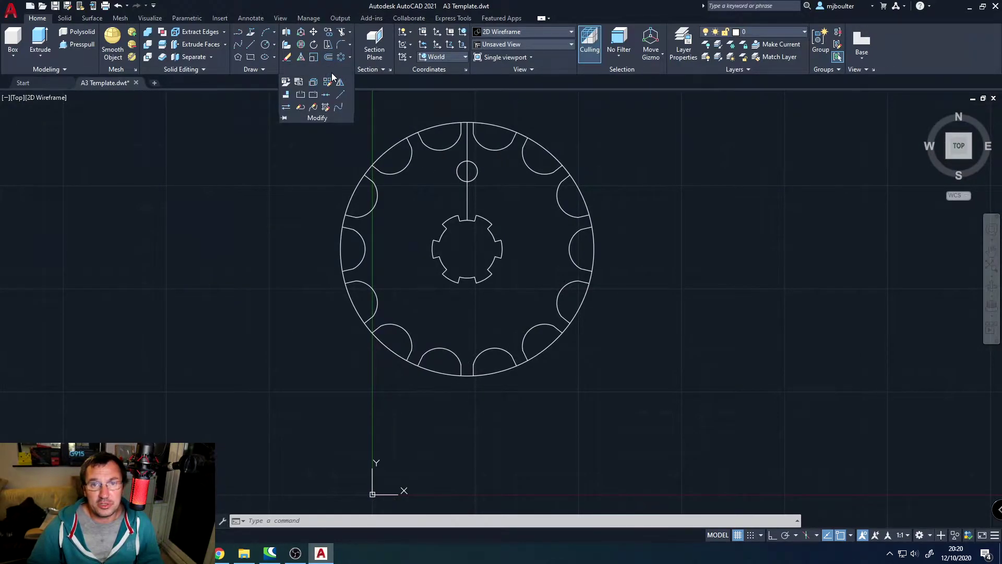
left_click(340, 82)
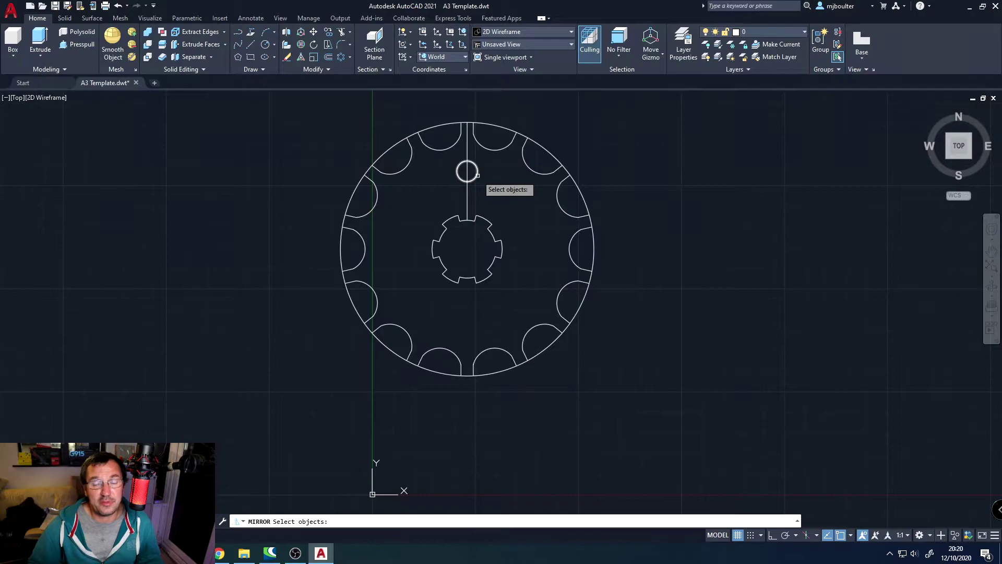
left_click(478, 175)
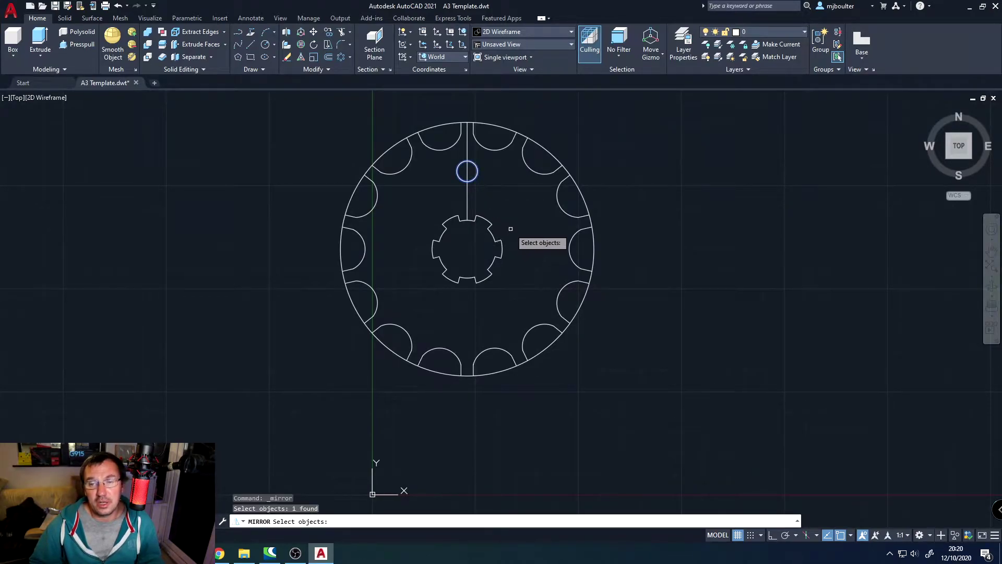
key("Return")
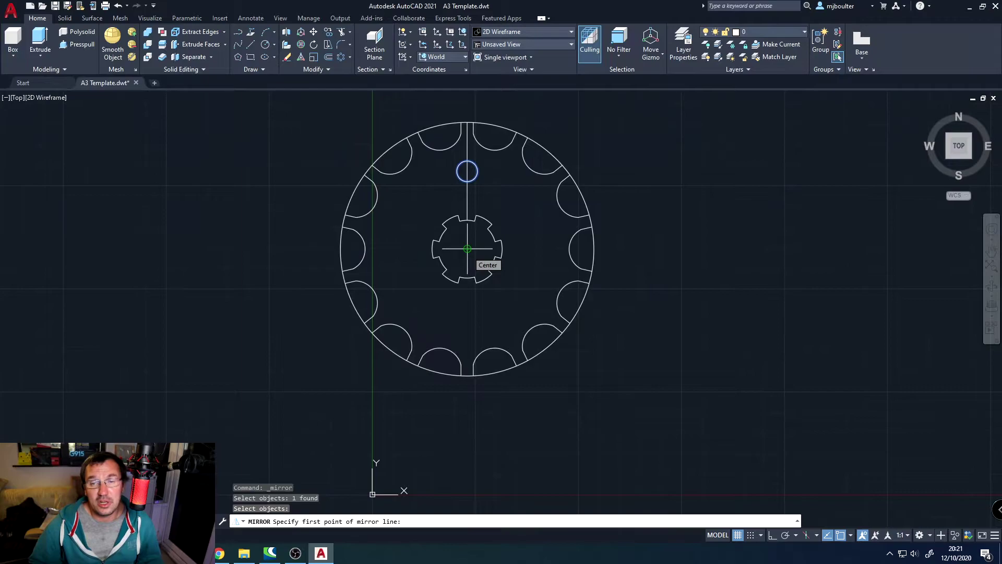
left_click(468, 249)
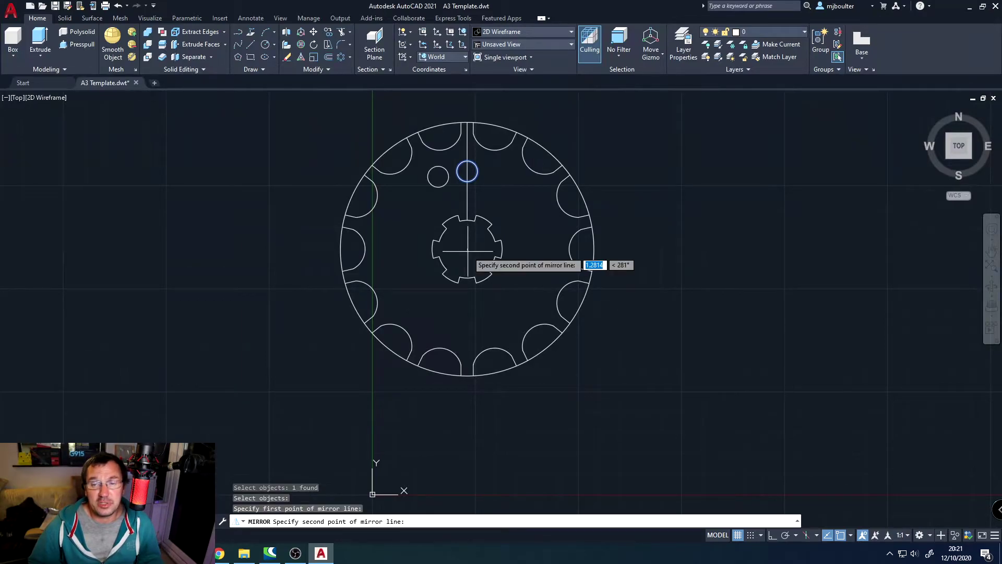
left_click(594, 249)
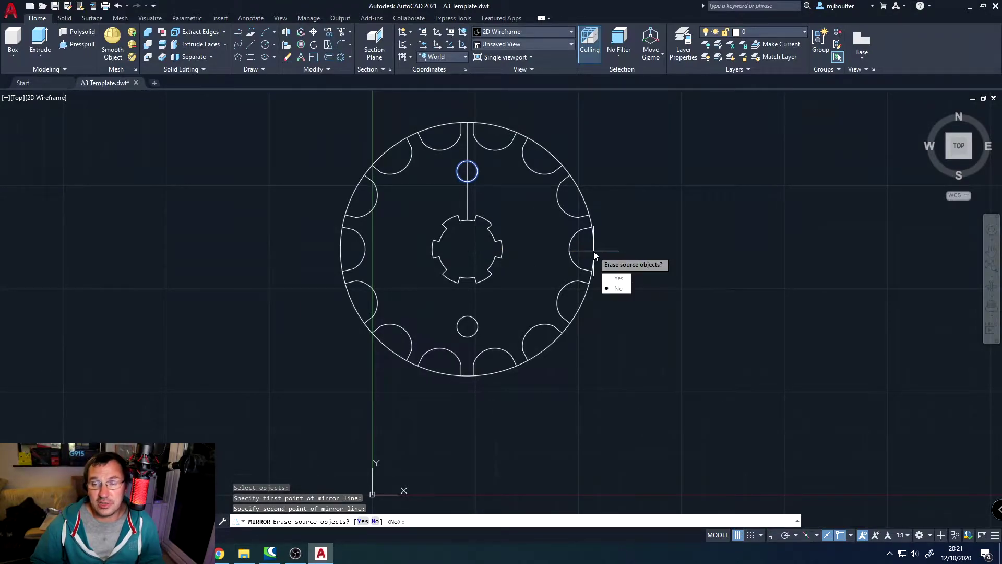
left_click(615, 290)
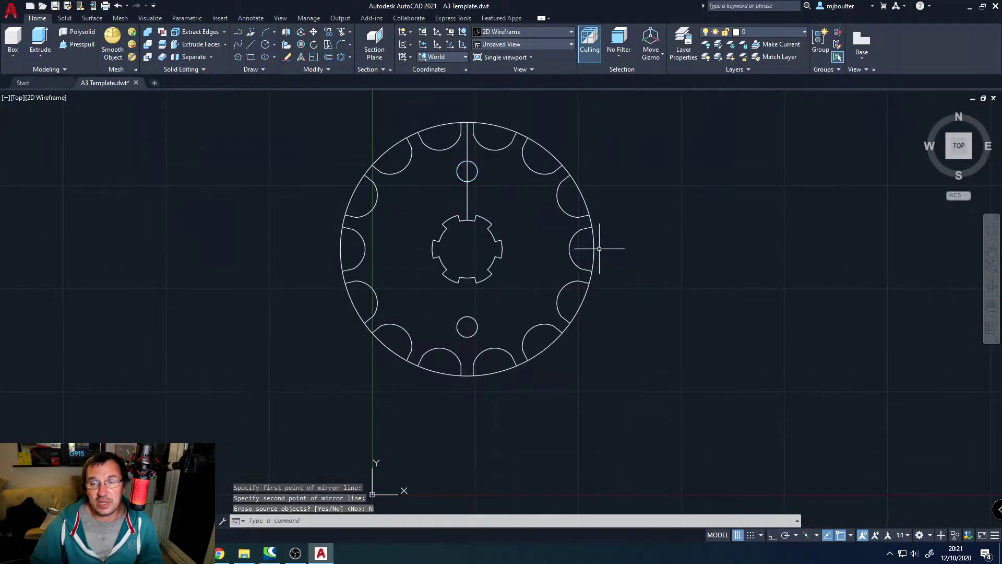
left_click(467, 207)
key("Delete")
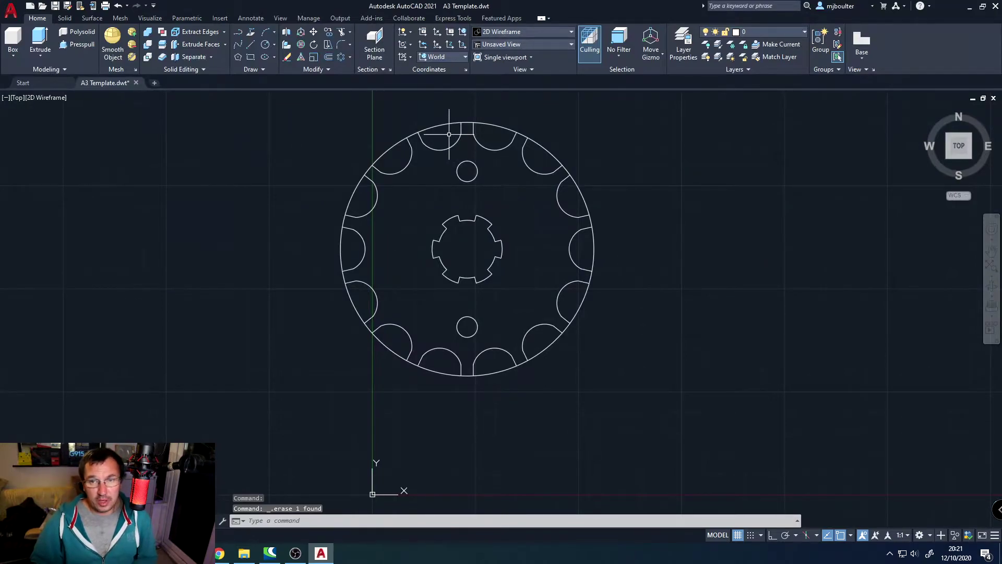
Trim the outer-circle arcs over the top, left and lower-left notches.
left_click(341, 32)
left_click(436, 128)
left_click(496, 126)
left_click(392, 148)
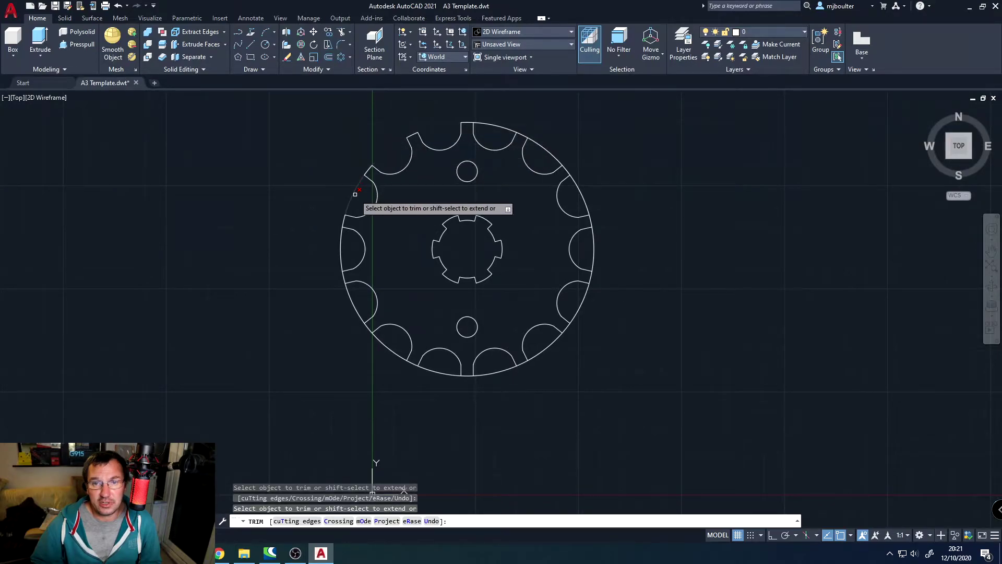
left_click(341, 243)
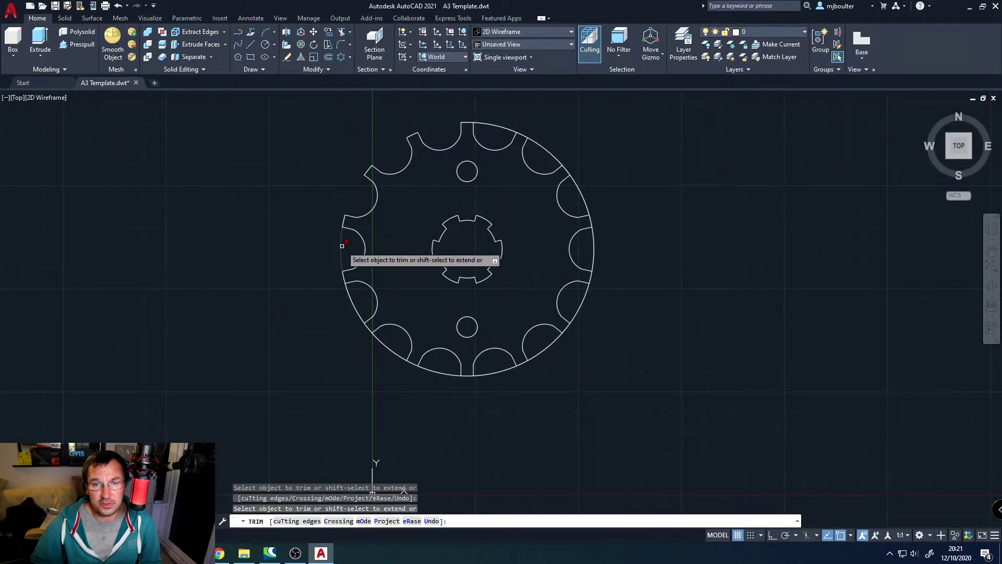
left_click(353, 307)
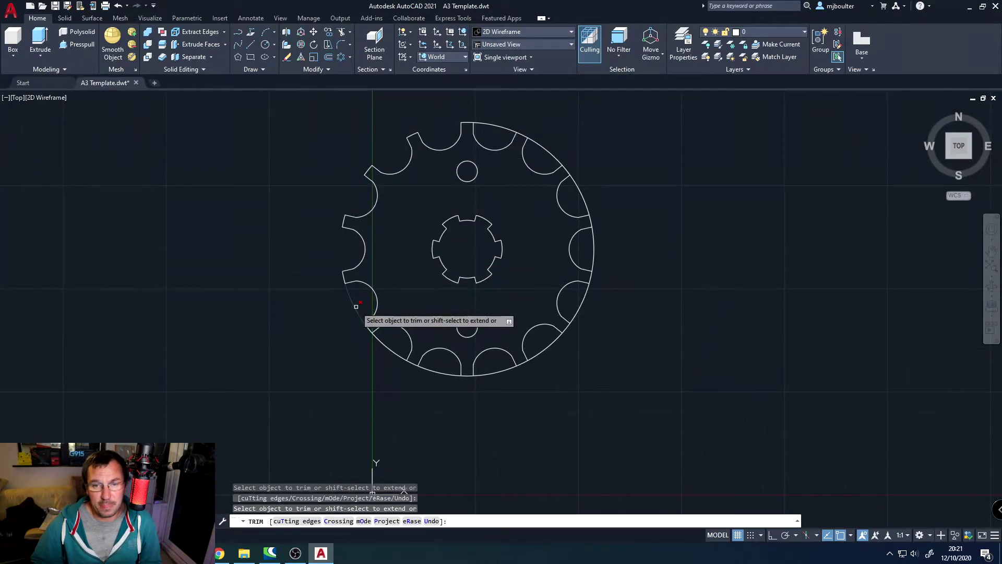
left_click(397, 354)
left_click(441, 372)
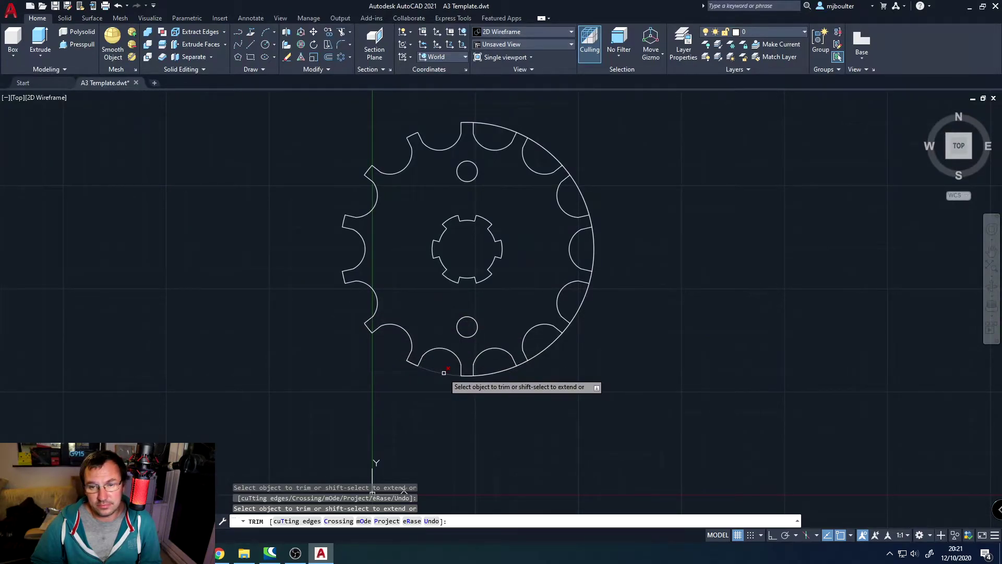
Trim the remaining rim arcs over the bottom-right, right and top notches, fencing the bottom-right ones.
left_click(494, 373)
left_click(557, 337)
key("Return")
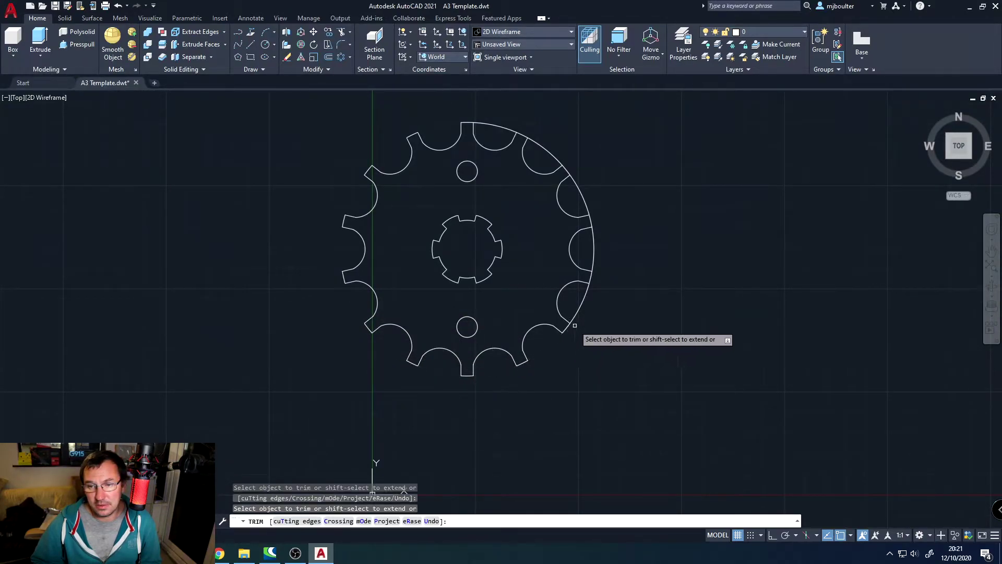
left_click(579, 307)
left_click(595, 248)
left_click(589, 207)
left_click(544, 149)
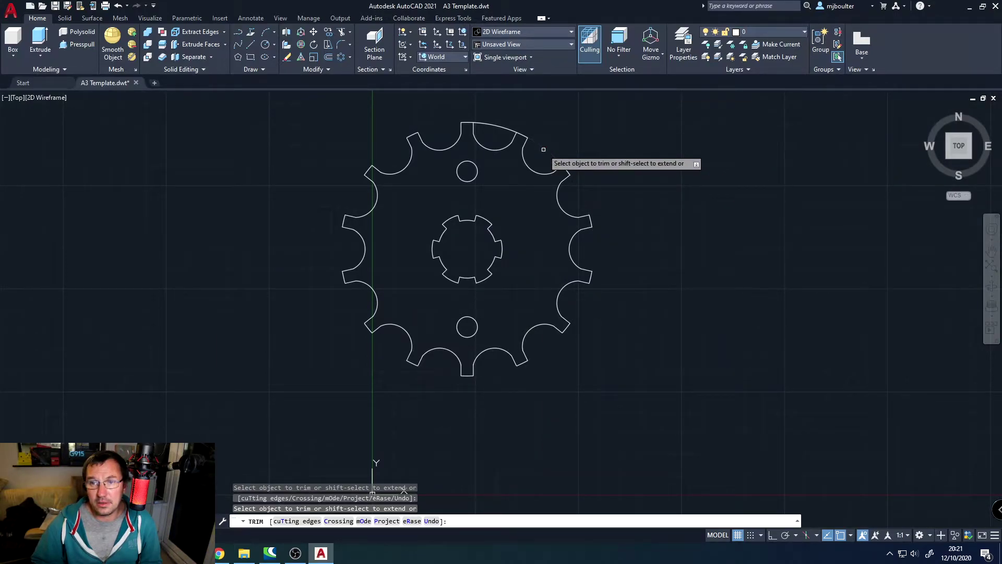
left_click(494, 127)
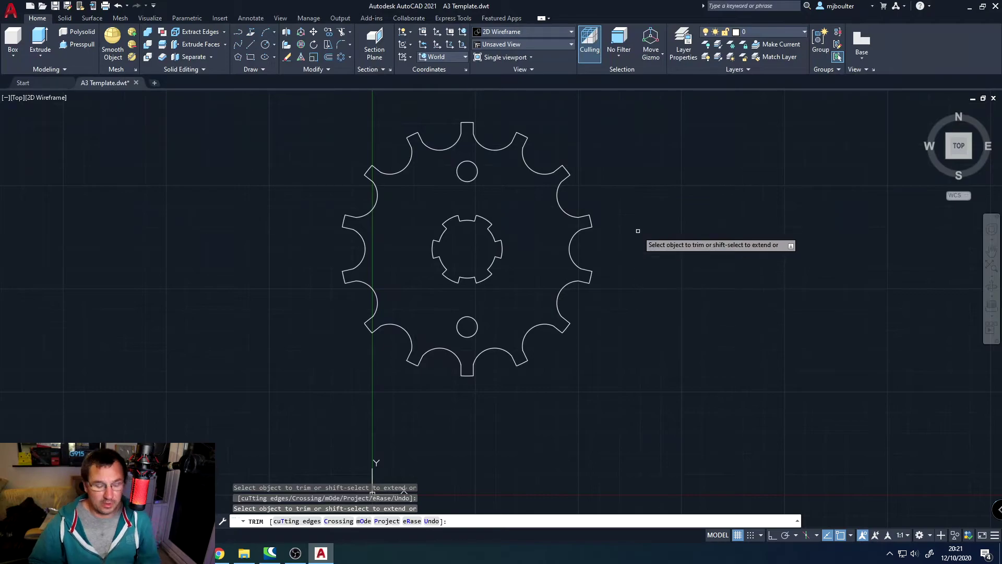
key("Escape")
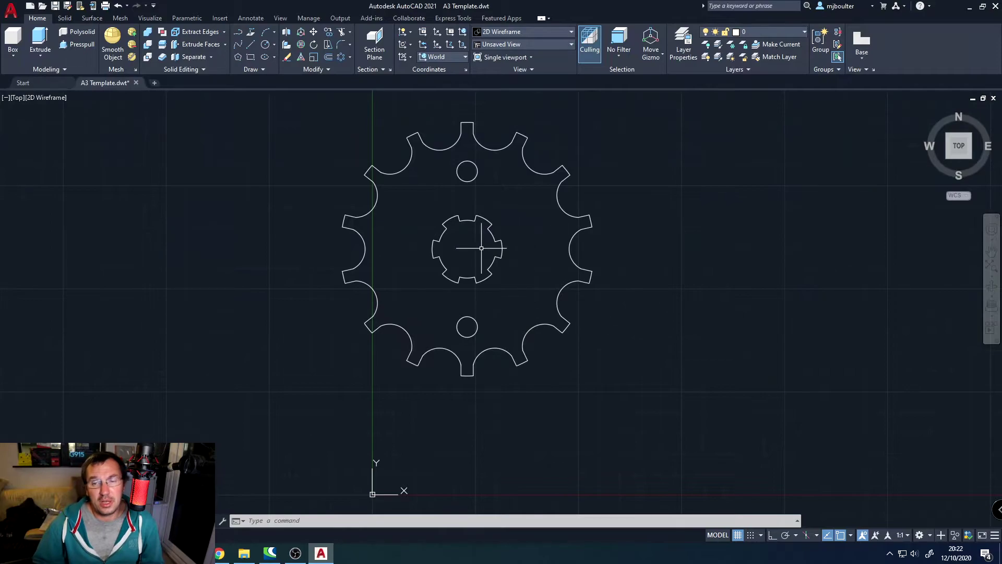
Draw a circle centred on the hub with its radius reaching the top tooth tip.
middle_click_drag(481, 249, 505, 255)
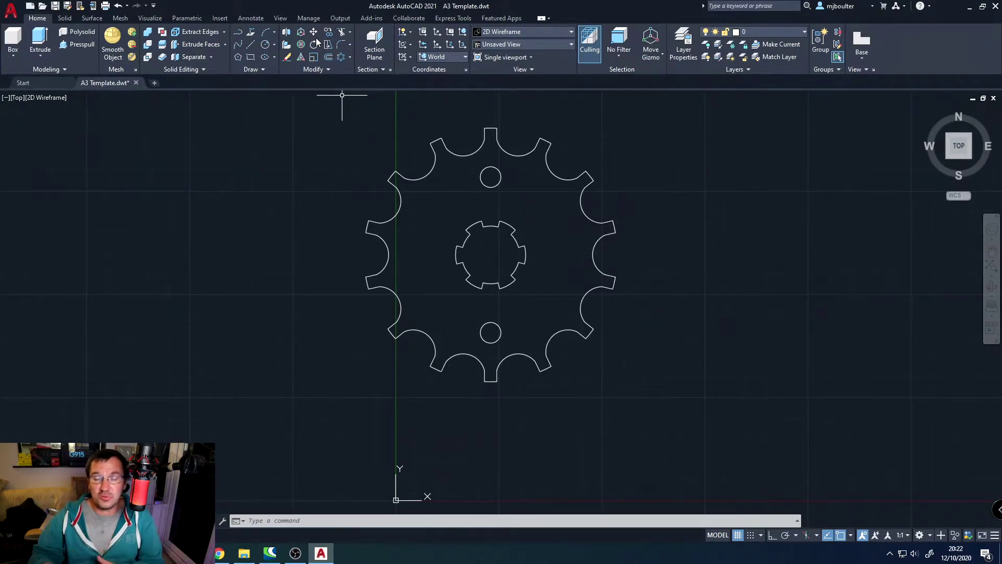
left_click(265, 45)
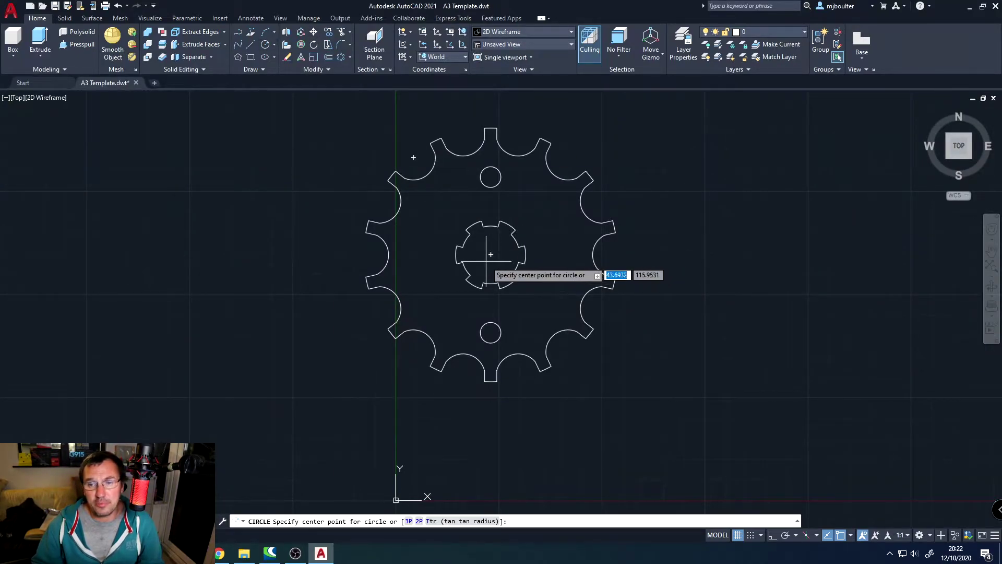
left_click(491, 255)
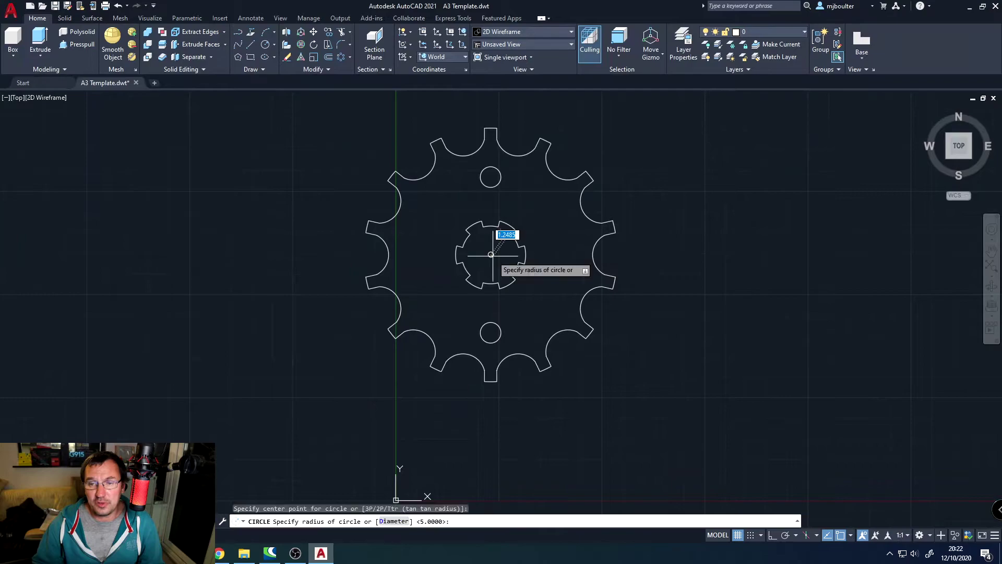
left_click(491, 127)
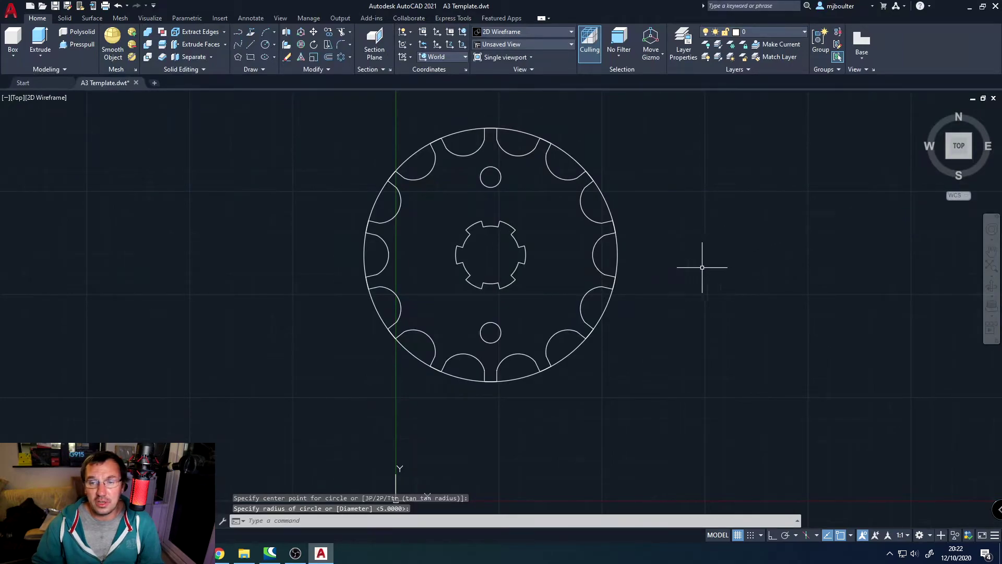
Switch to the southwest isometric view and start extruding the outer circle, leaving the height prompt open.
left_click(947, 156)
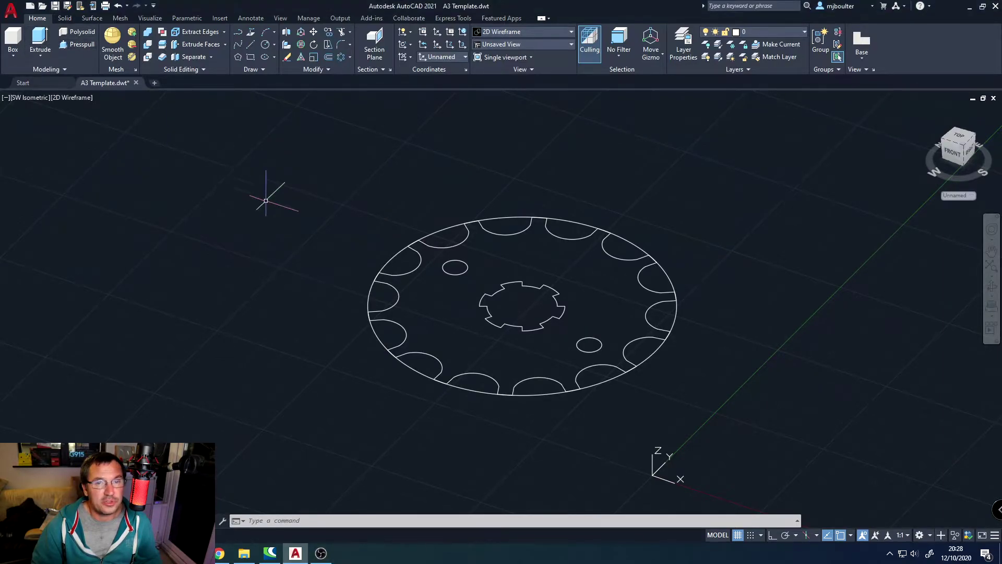
left_click(40, 42)
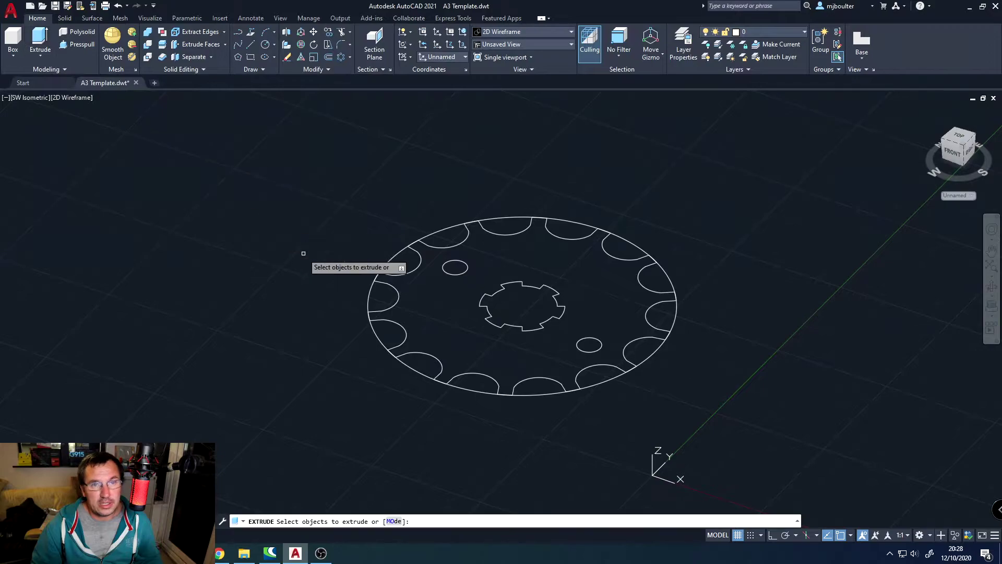
left_click(368, 296)
key("Return")
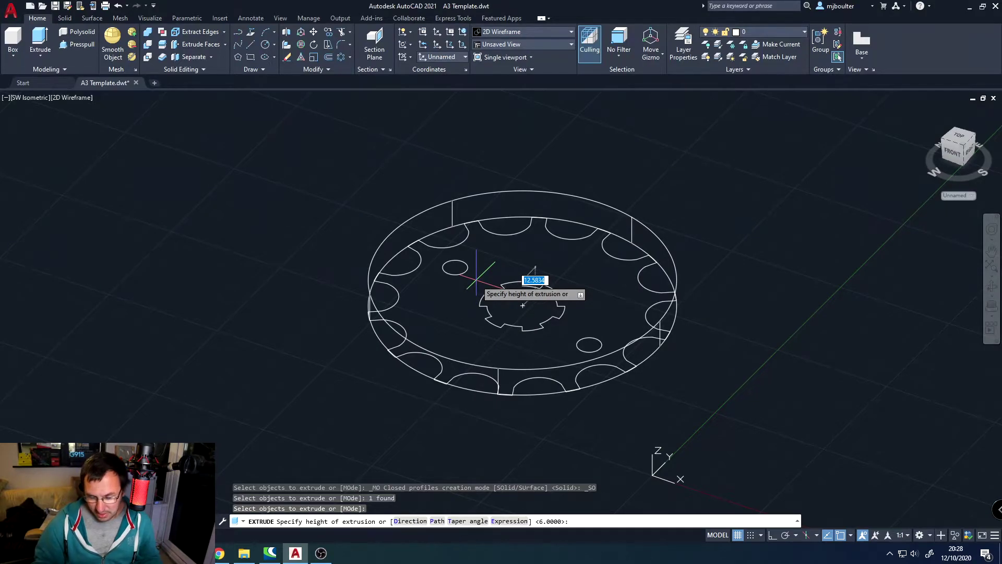
Finish the extrusion at height 6 and shade the model in the Conceptual visual style.
key("Return")
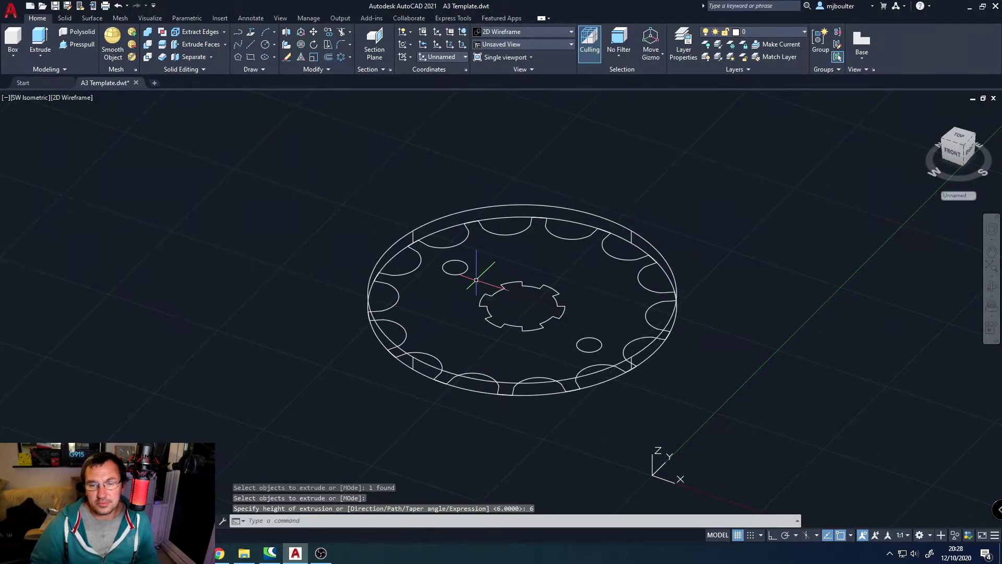
left_click(544, 32)
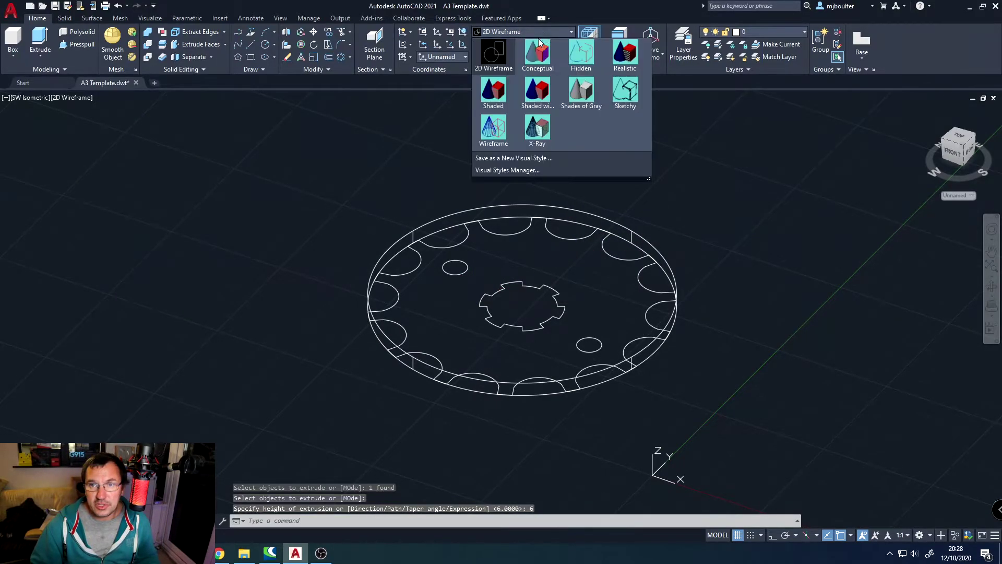
left_click(532, 53)
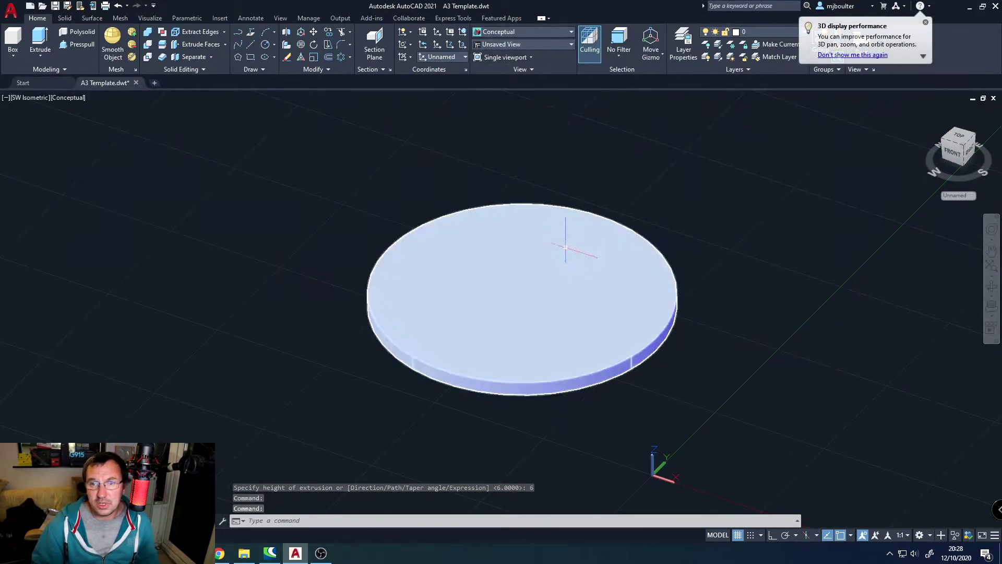
middle_click_drag(632, 259, 570, 293)
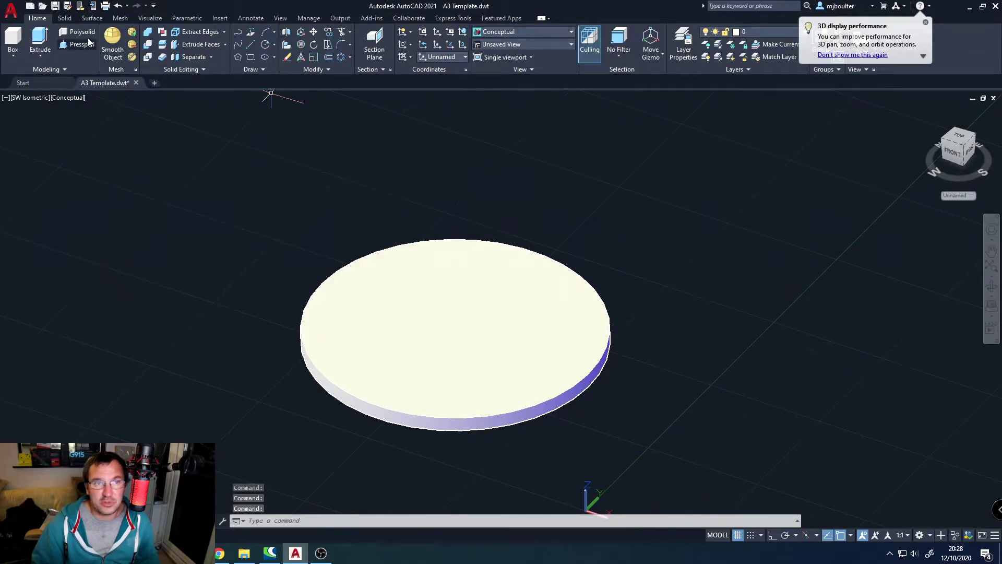
Move the solid disc to the upper right, clear of the gear outline.
left_click(313, 32)
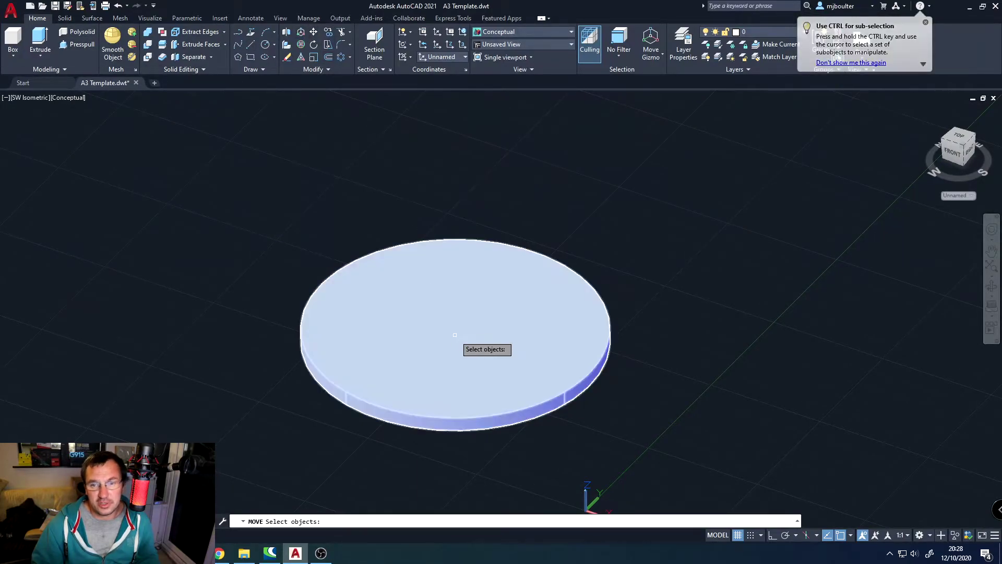
left_click(454, 326)
key("Return")
left_click(453, 325)
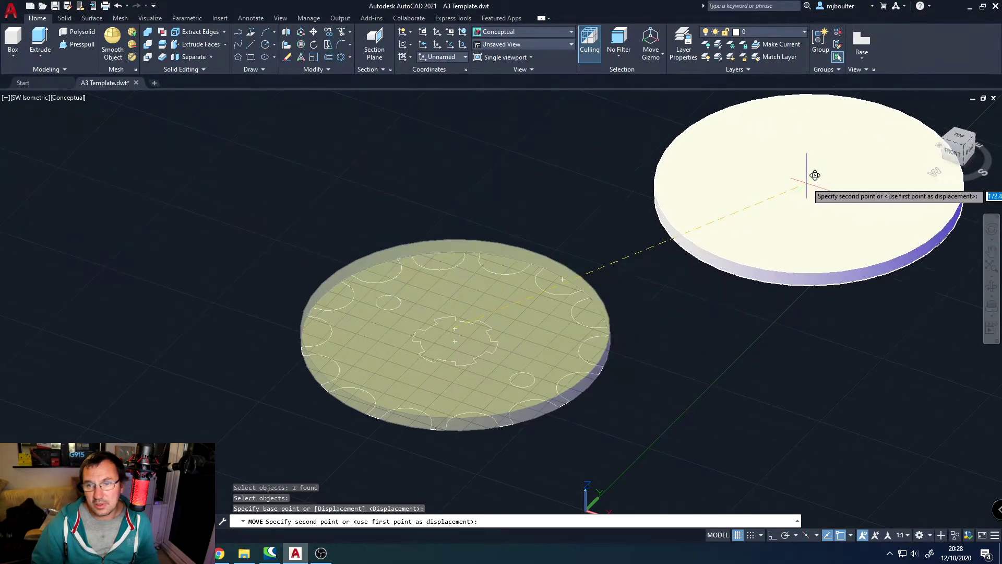
left_click(807, 171)
key("Escape")
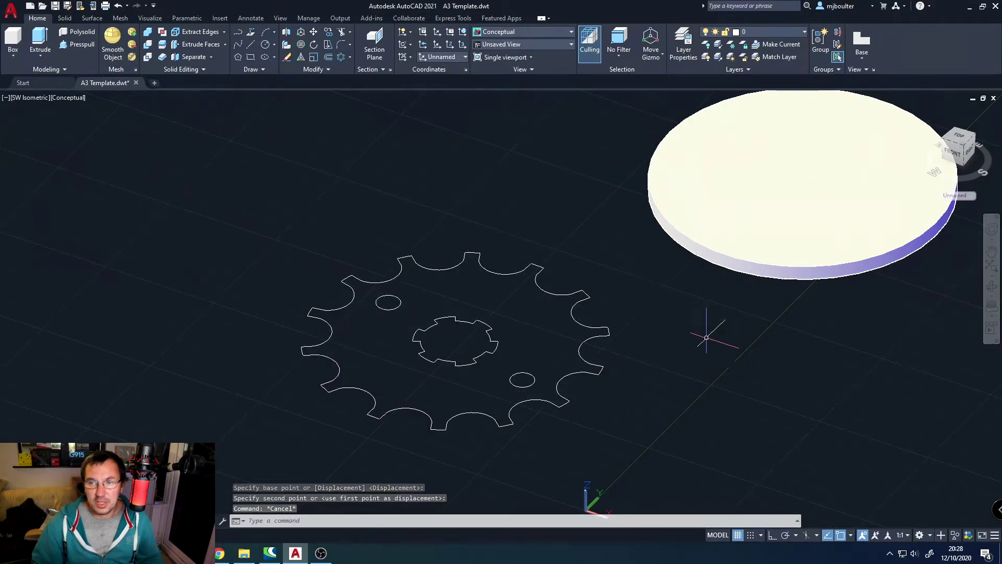
middle_click_drag(771, 329, 471, 362)
scroll(471, 362, "up", 1)
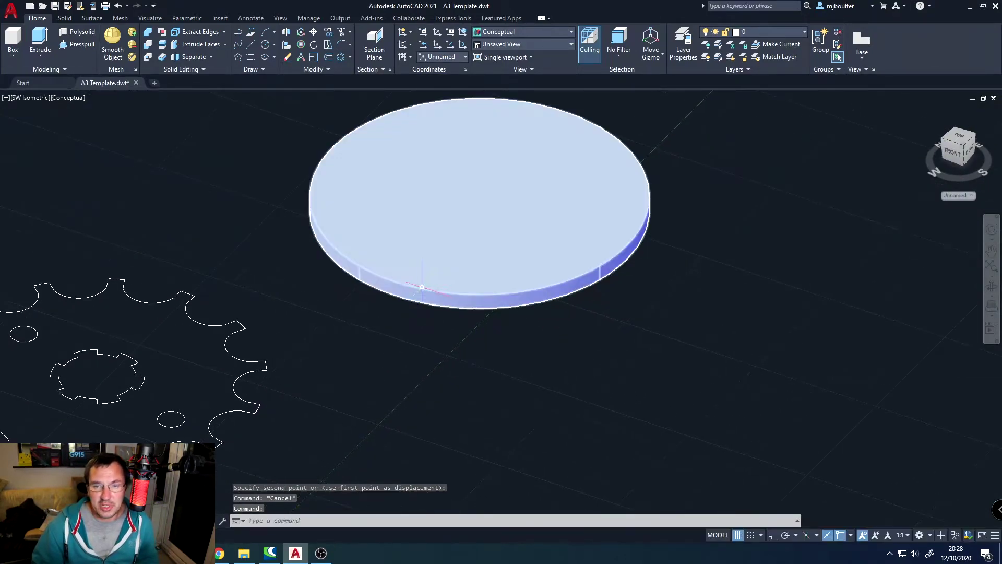
scroll(265, 339, "down", 1)
scroll(190, 358, "up", 1)
scroll(172, 334, "down", 1)
scroll(126, 238, "up", 1)
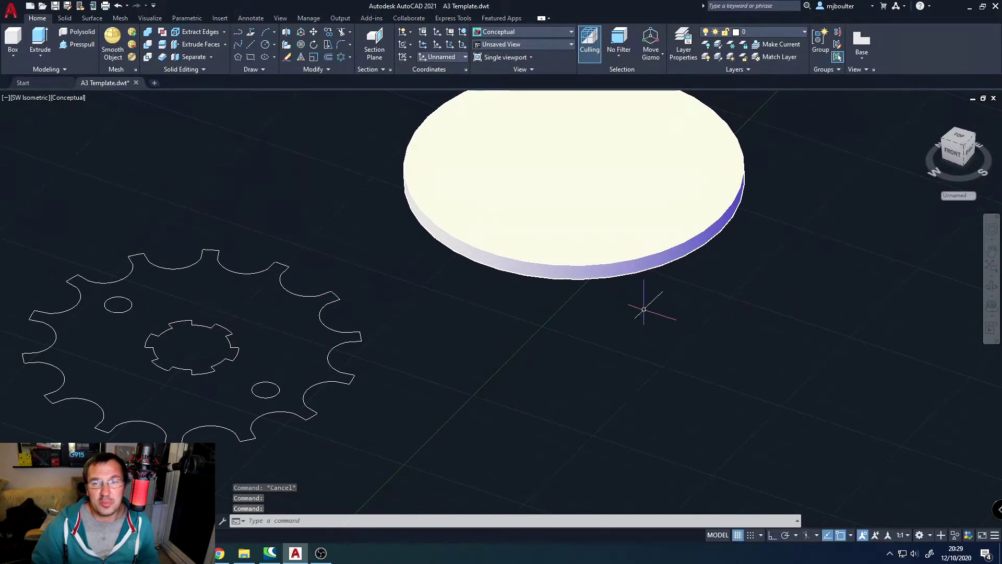
middle_click_drag(653, 331, 552, 354)
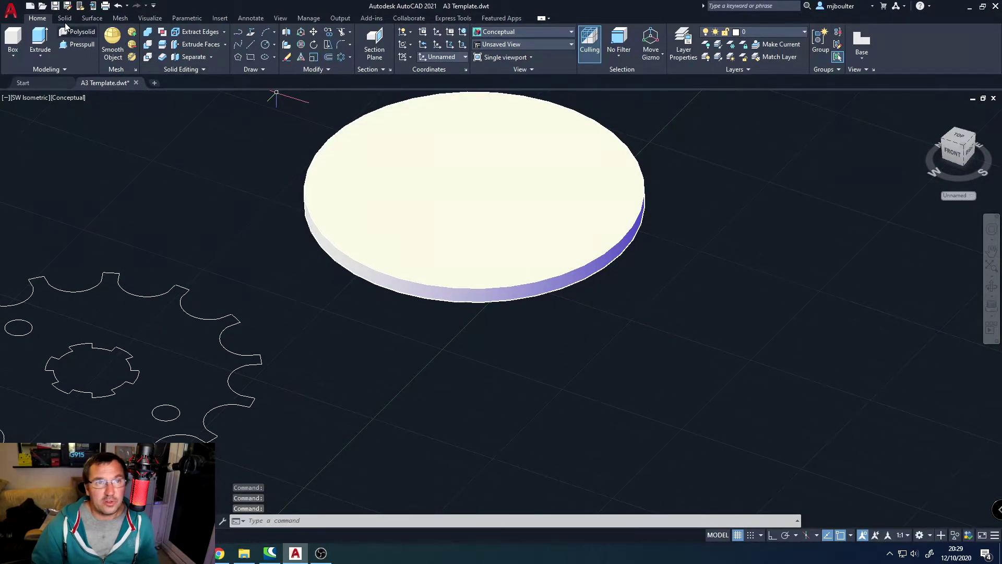
Chamfer Edge the disc's top circular edge with distances 1.5 and 5.
left_click(67, 20)
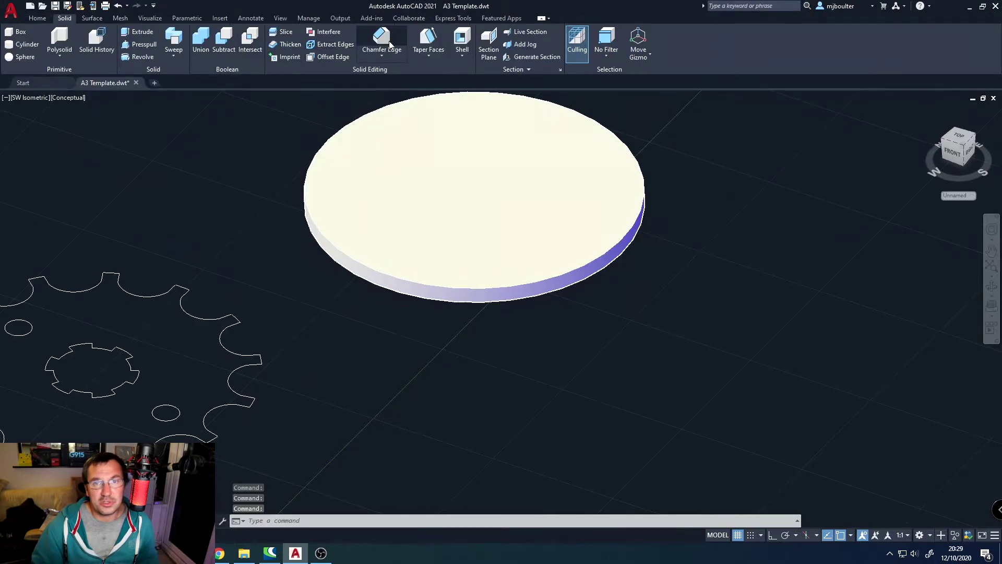
left_click(388, 35)
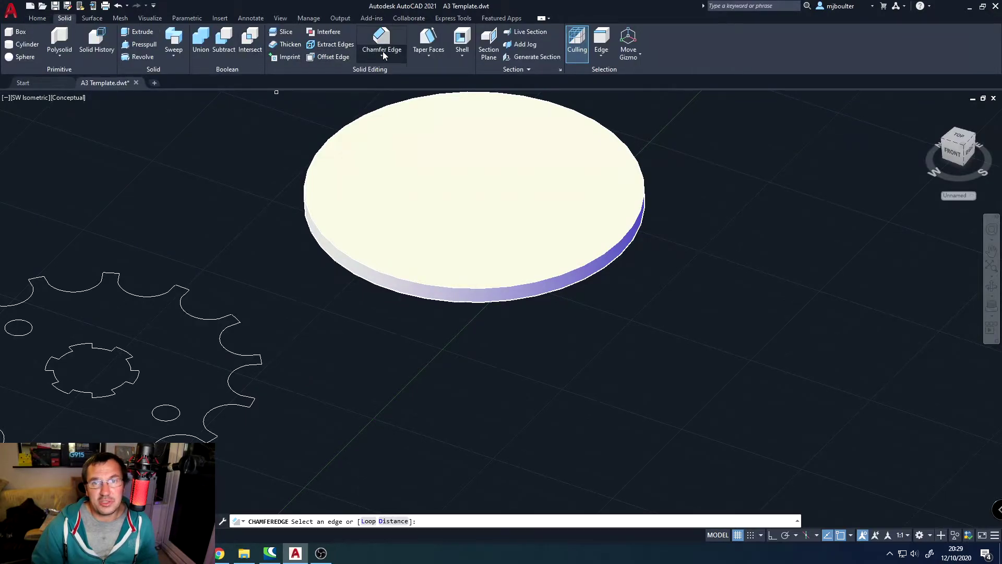
left_click(496, 281)
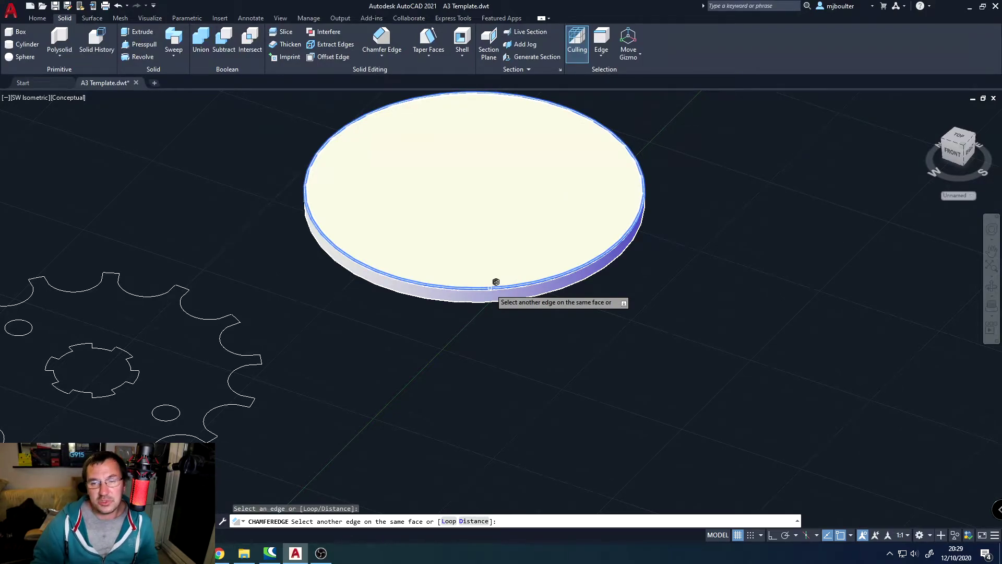
left_click(495, 284)
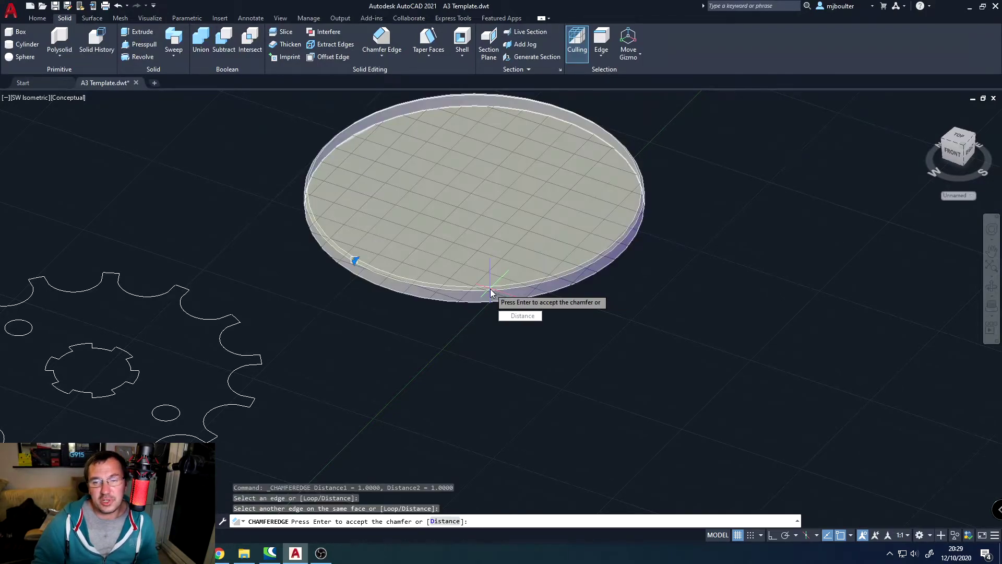
left_click(443, 521)
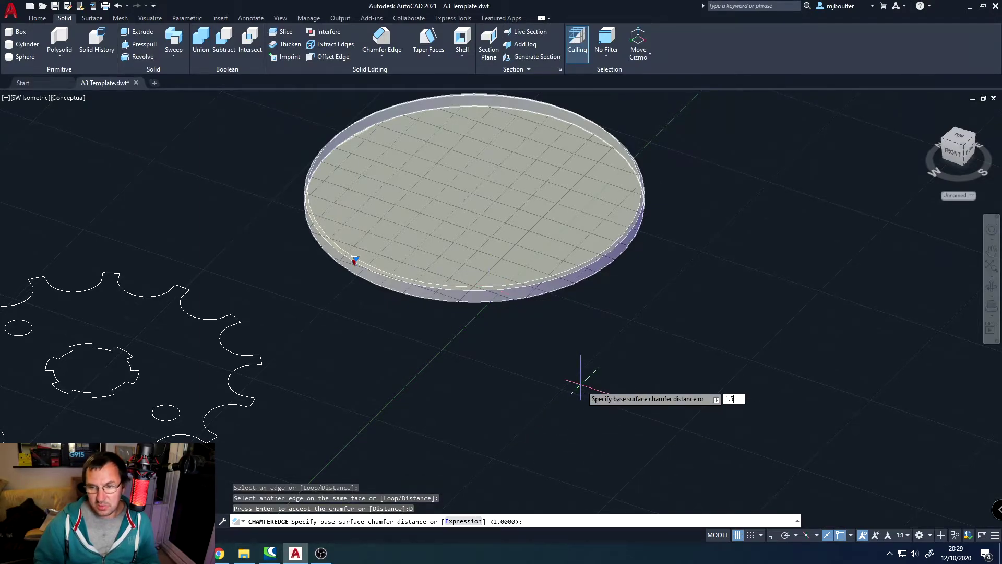
type("1.5")
key("Return")
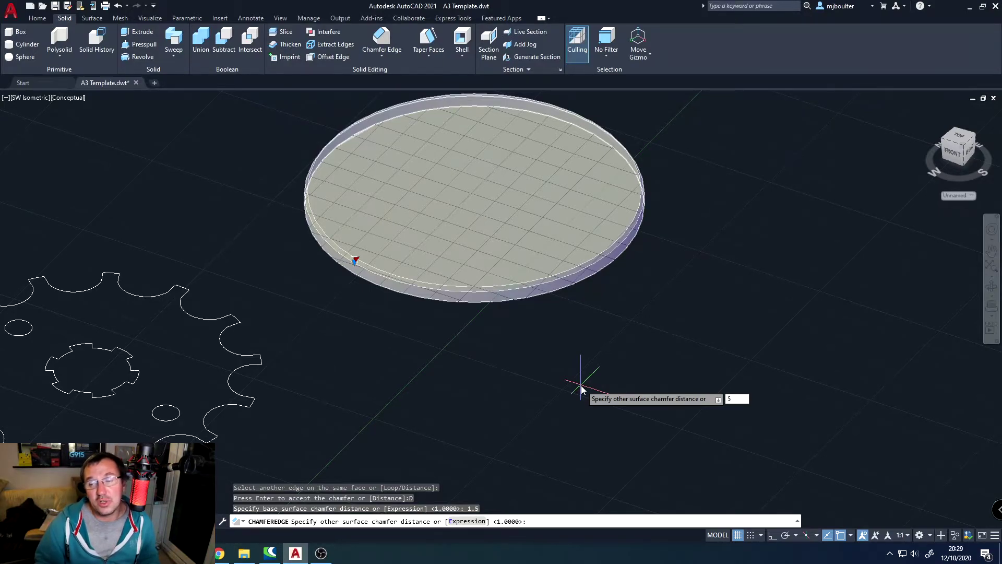
key("Return")
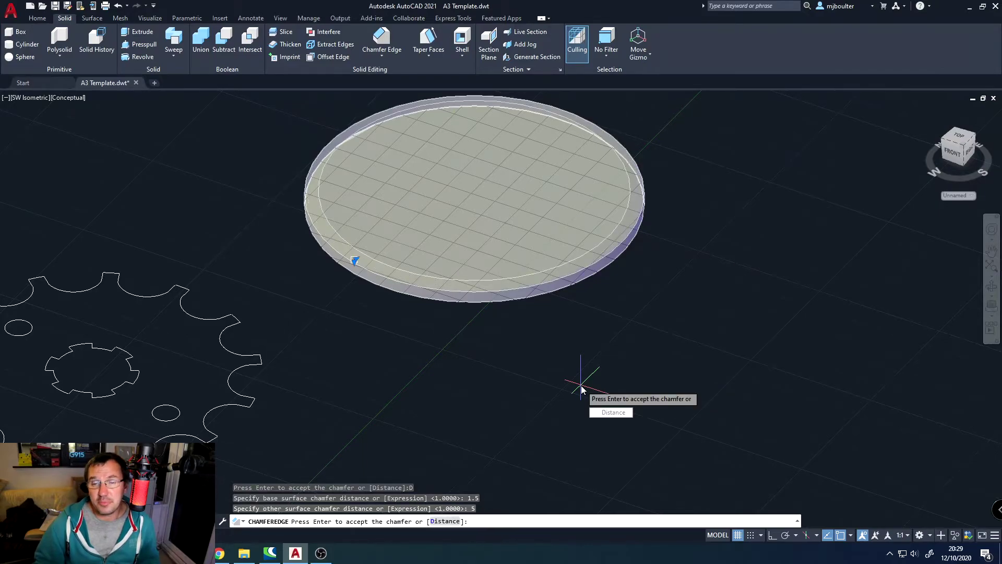
key("Return")
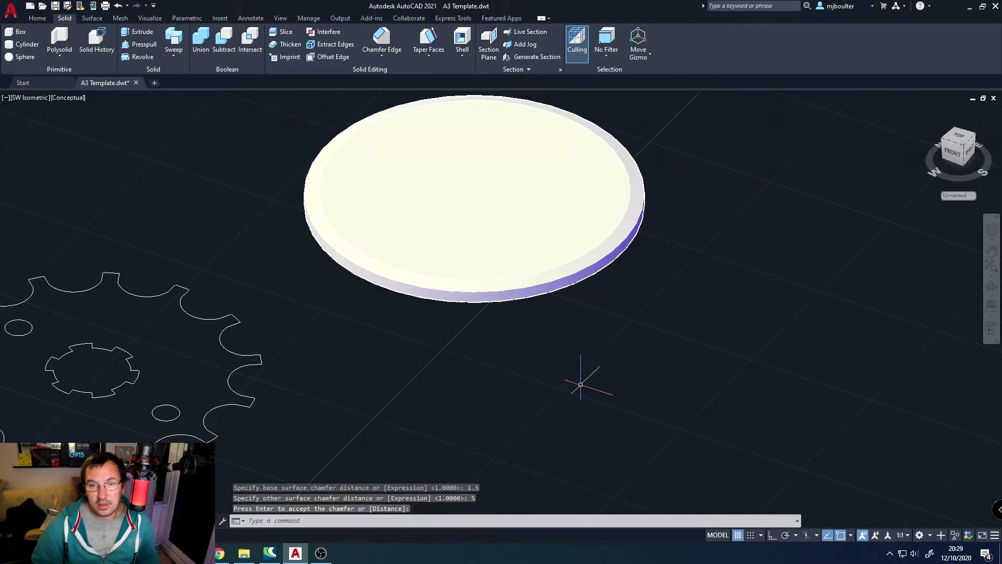
Orbit under the disc and Chamfer Edge its bottom circular edge with distances 1.5 and 5.
middle_click_drag(541, 346, 548, 255, "shift")
middle_click_drag(528, 425, 565, 274)
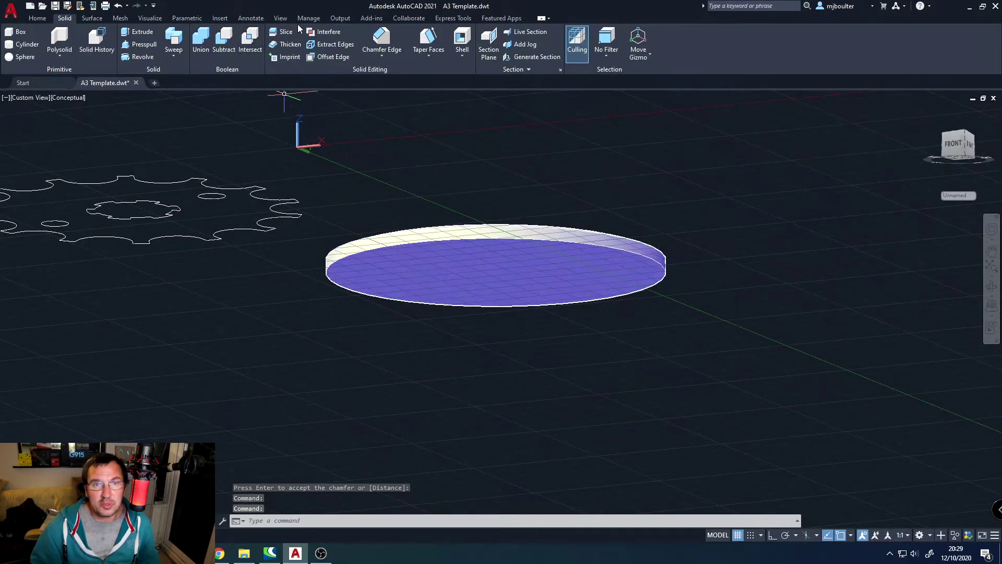
left_click(383, 39)
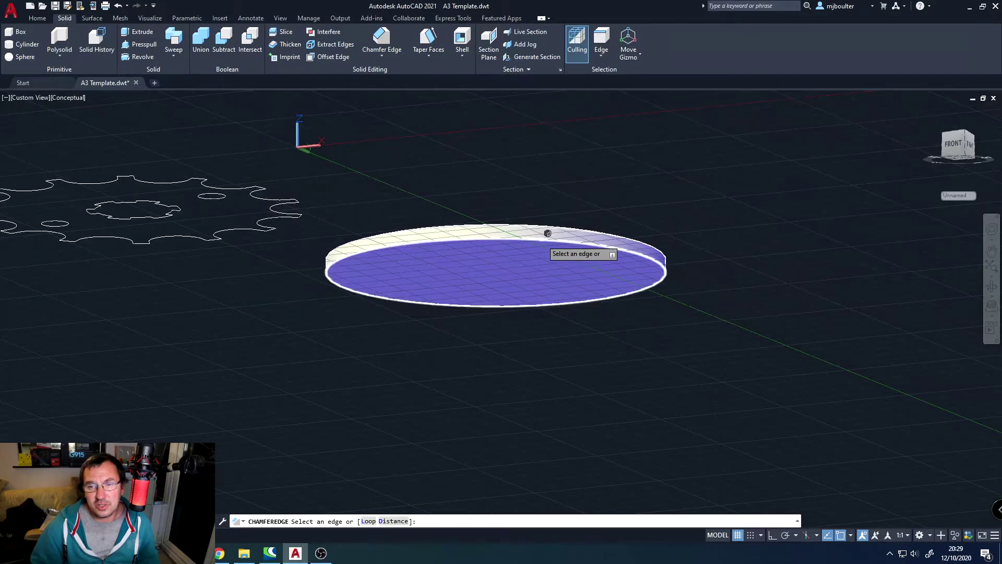
left_click(543, 238)
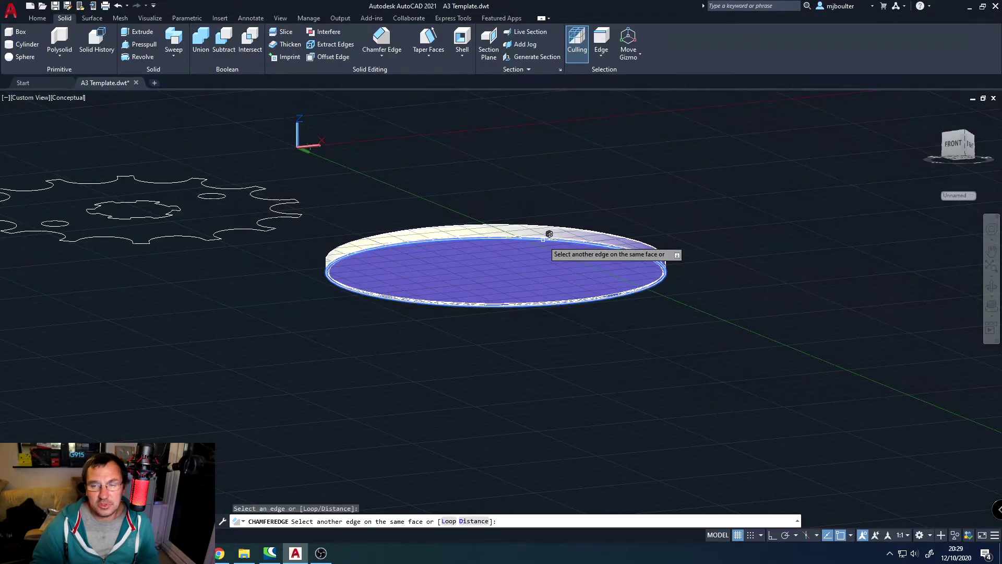
left_click(548, 235)
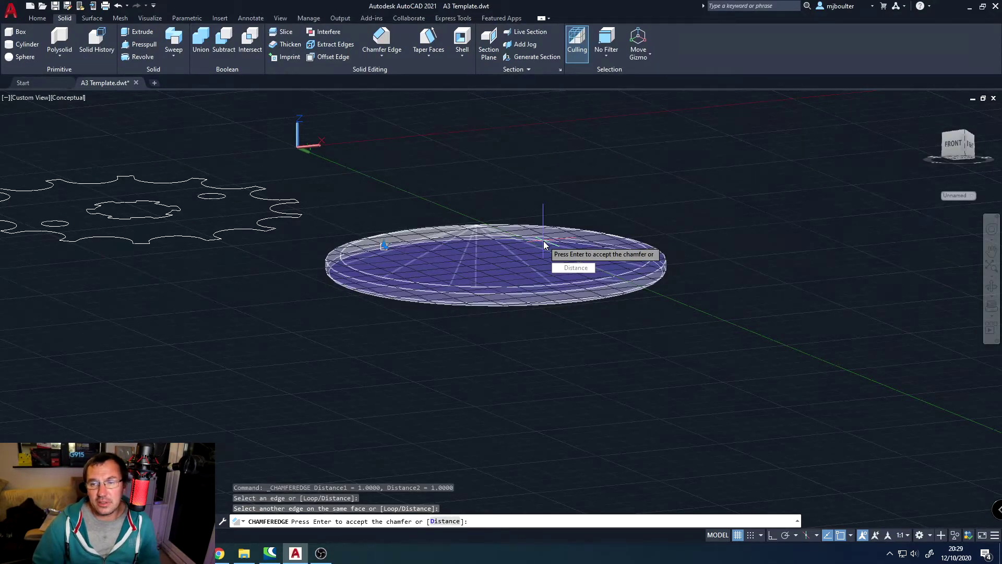
left_click(577, 268)
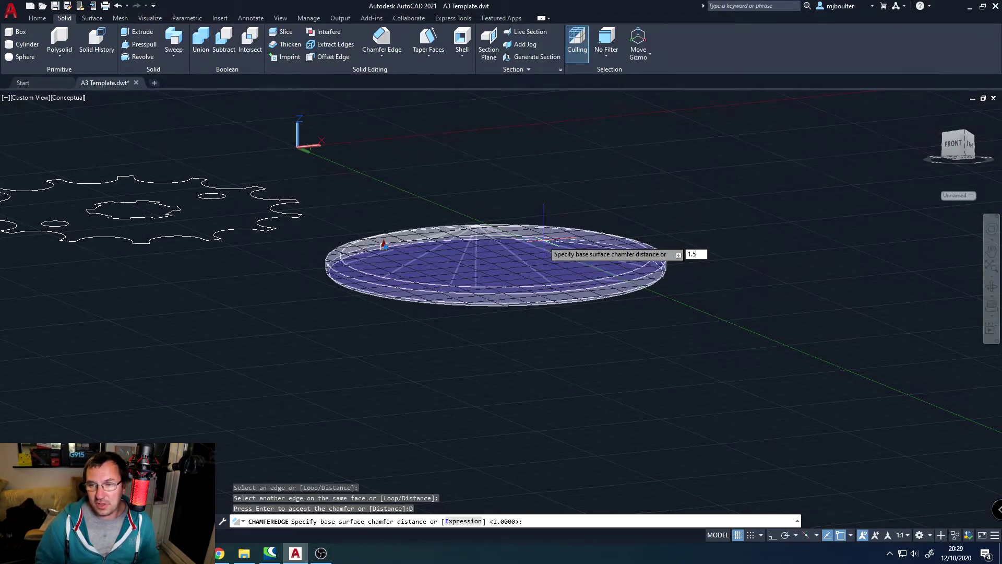
type("1.5")
key("Return")
key("Return")
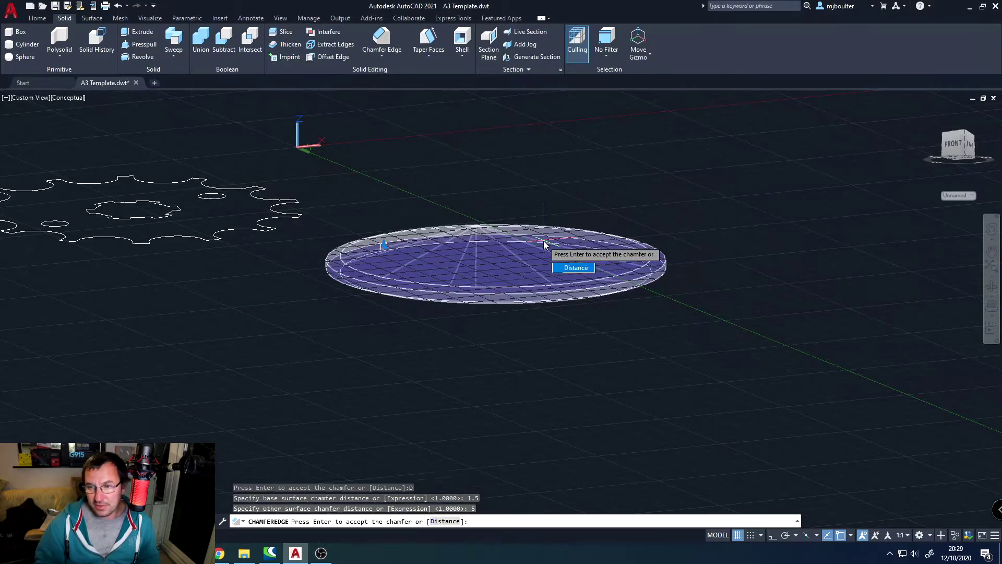
key("Return")
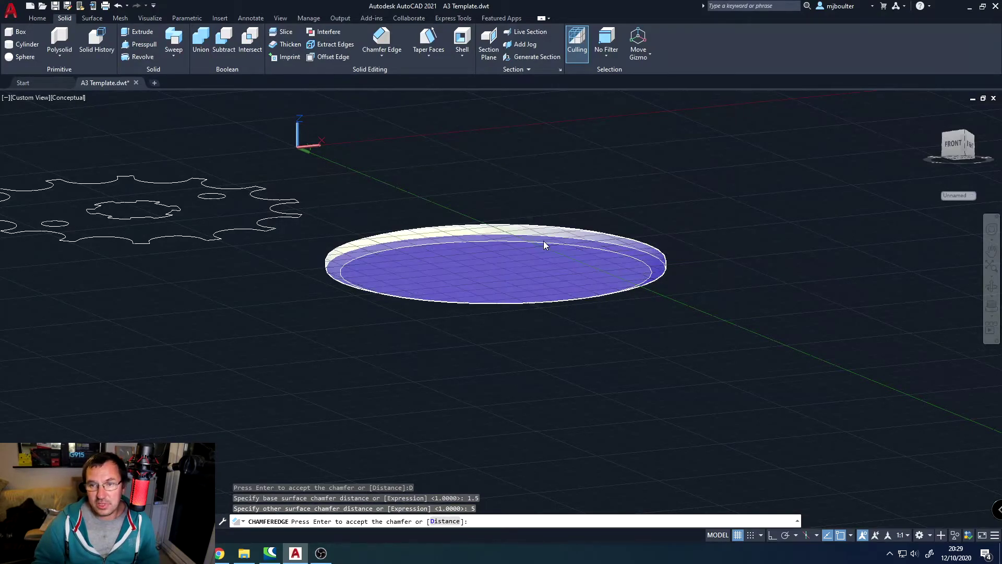
middle_click_drag(466, 219, 537, 268, "shift")
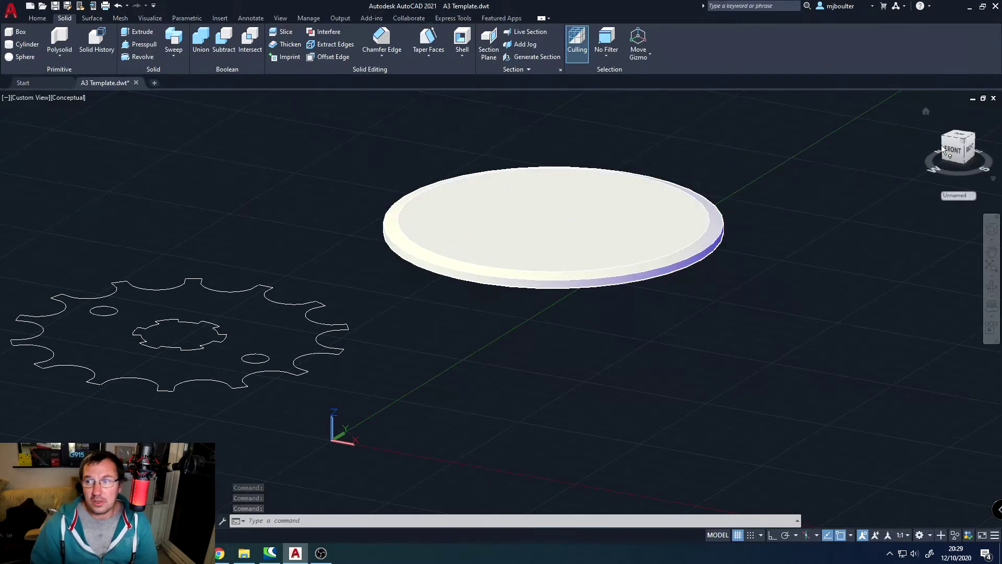
Switch to the Top view and move the disc down toward the gear outline.
left_click(960, 137)
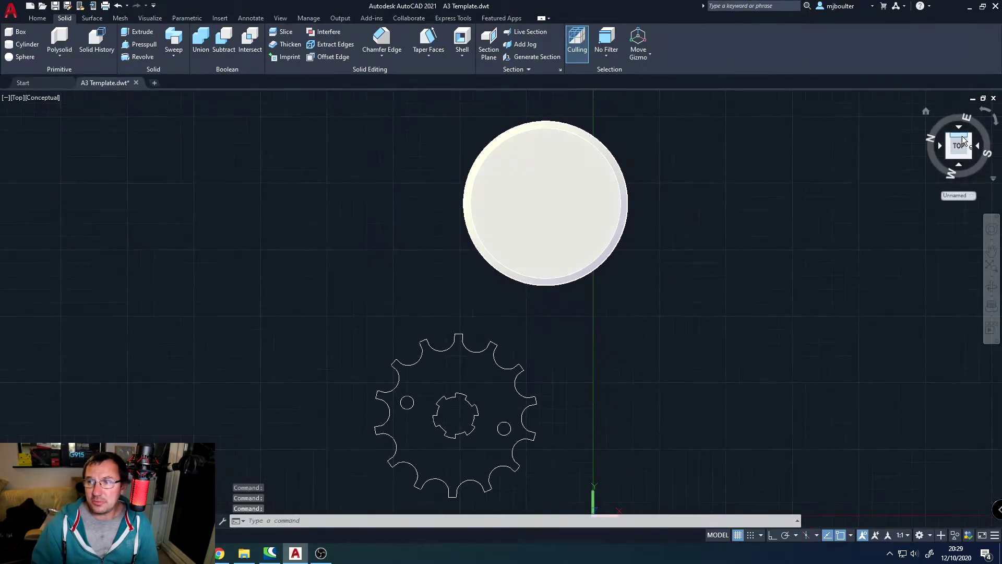
middle_click_drag(549, 374, 540, 326)
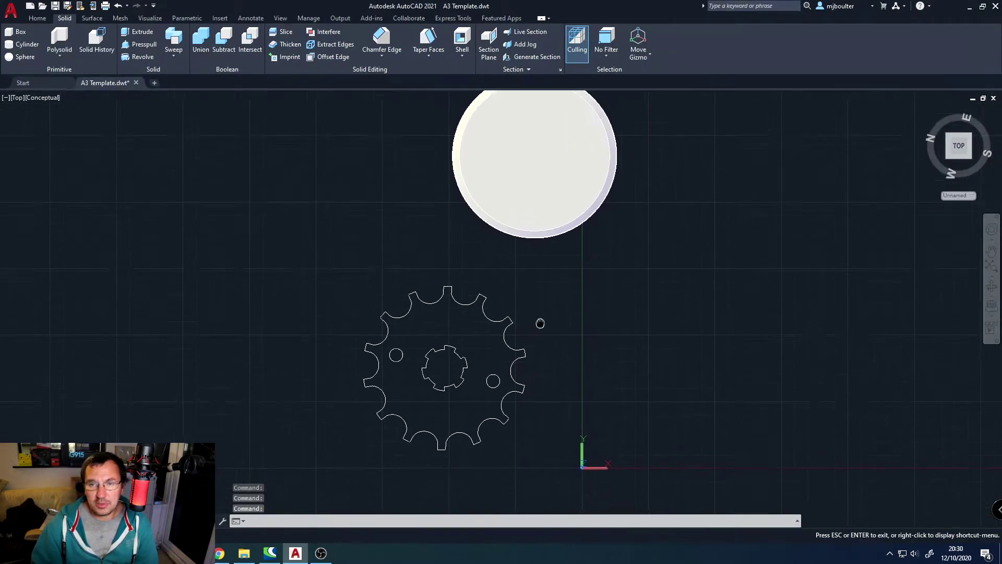
scroll(540, 326, "up", 1)
left_click(46, 17)
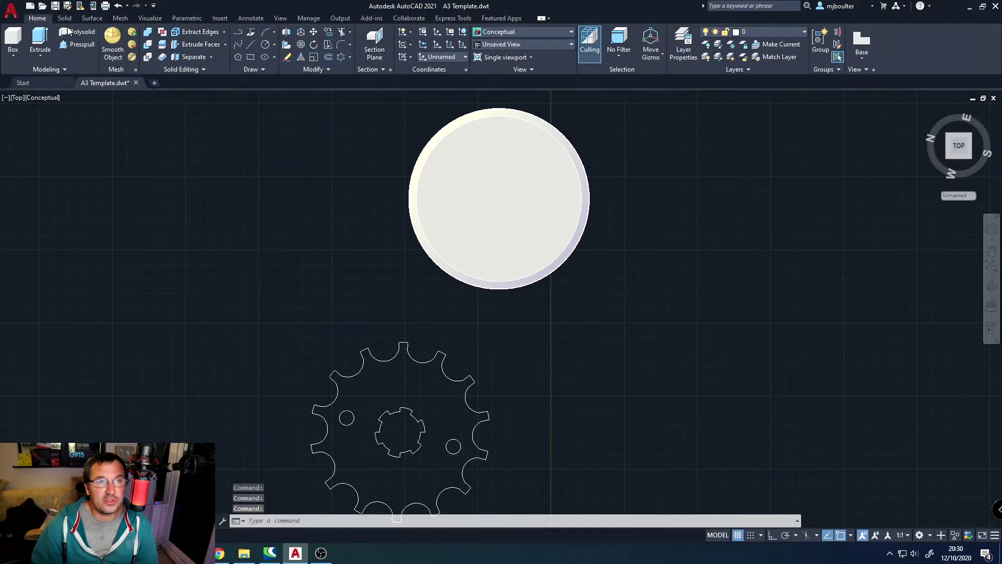
left_click(314, 31)
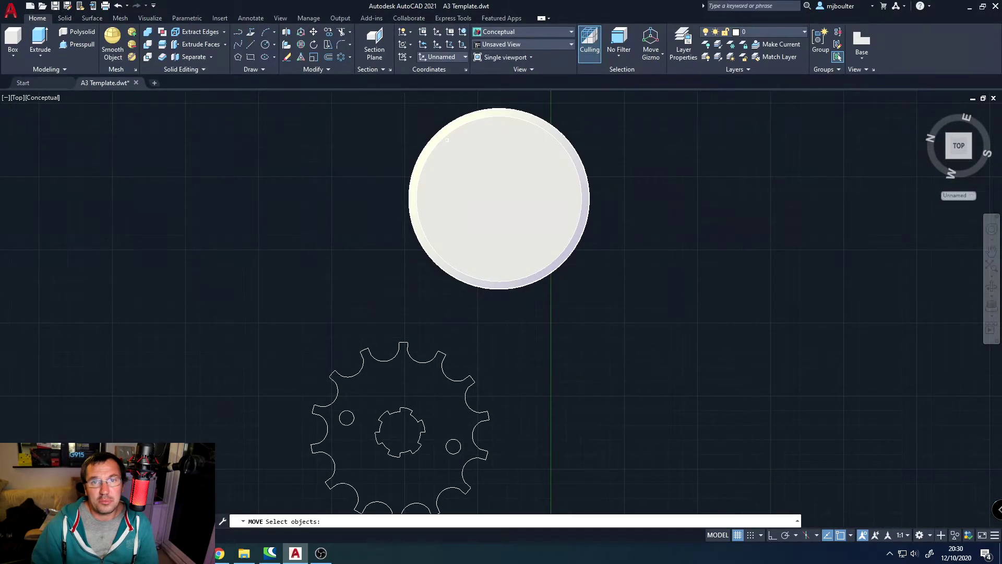
left_click(514, 208)
key("Return")
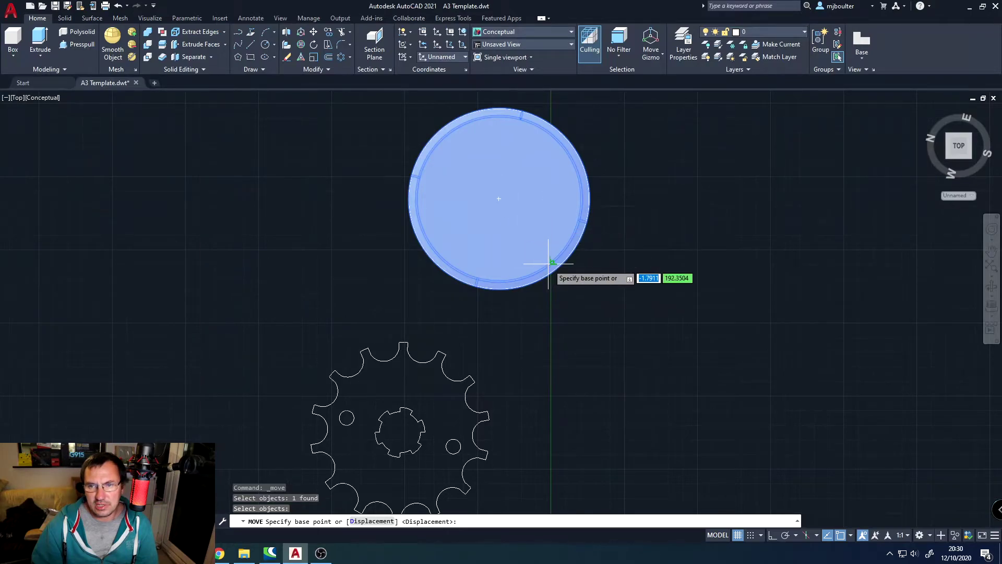
left_click(499, 197)
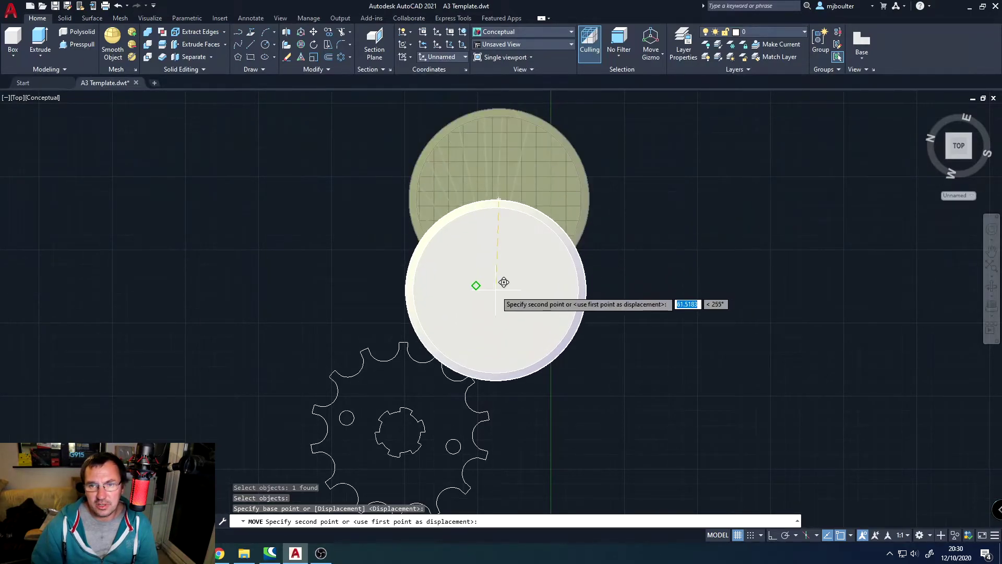
middle_click_drag(504, 279, 555, 135)
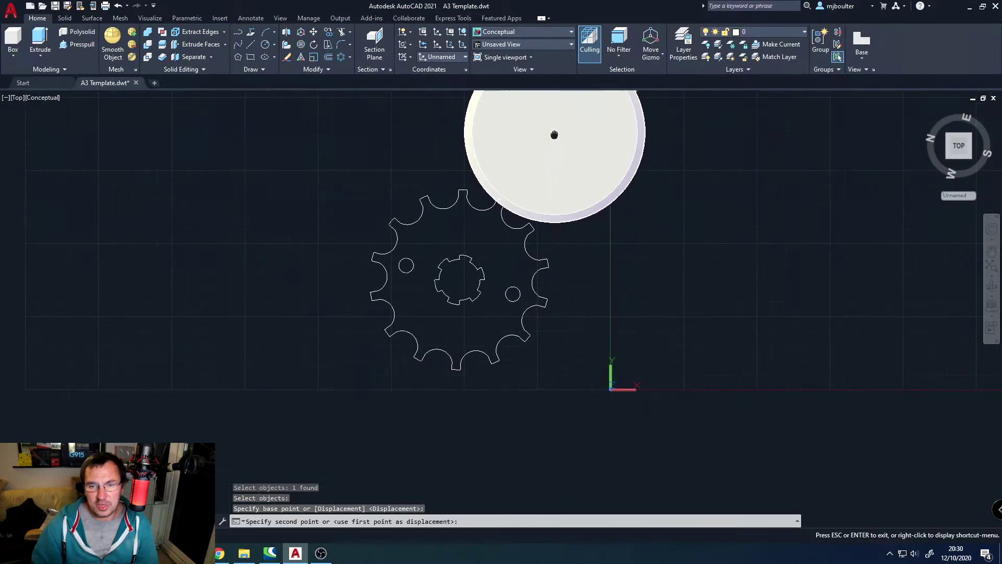
left_click(468, 271)
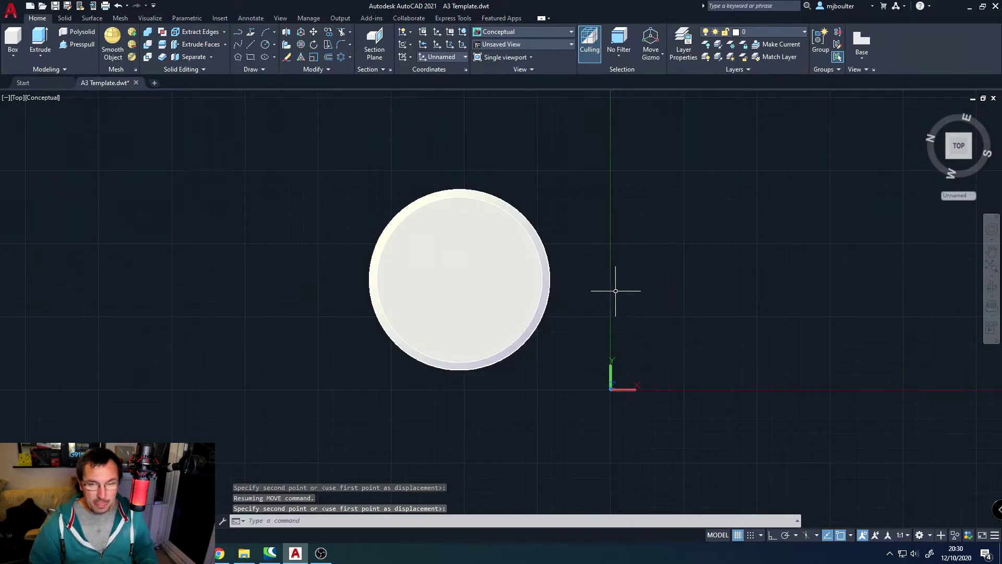
Move the disc again to sit upper right of the gear profile.
left_click(320, 30)
left_click(470, 250)
key("Return")
left_click(465, 276)
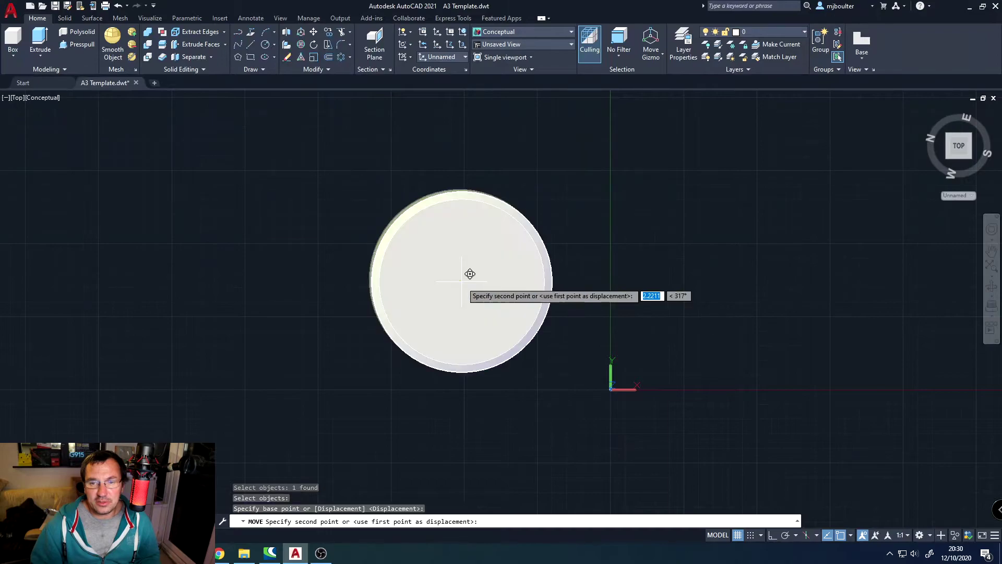
left_click(739, 179)
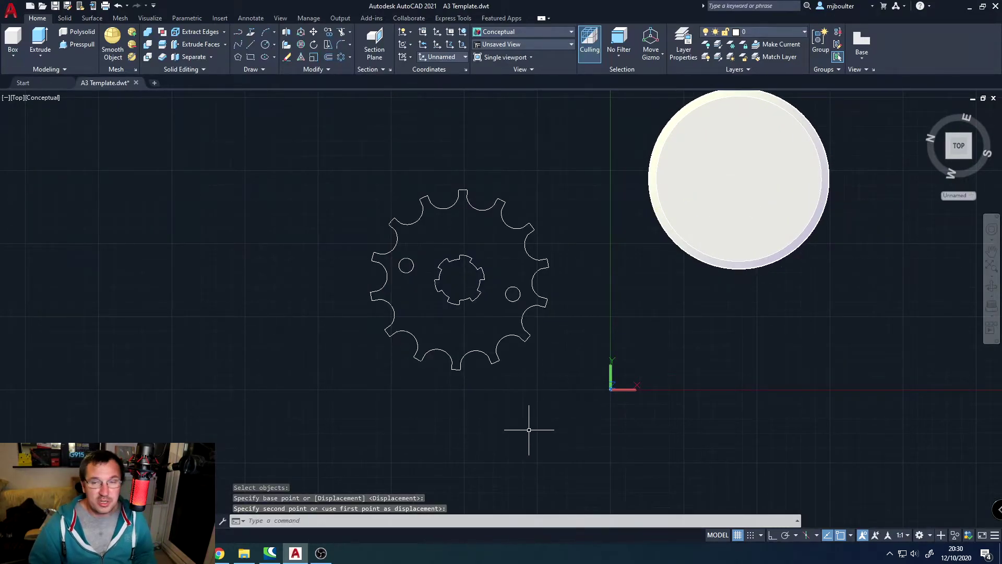
Presspull the enclosed gear outline into a 6-unit-thick solid, then view it from the top.
middle_click_drag(529, 429, 444, 313, "shift")
scroll(444, 312, "up", 2)
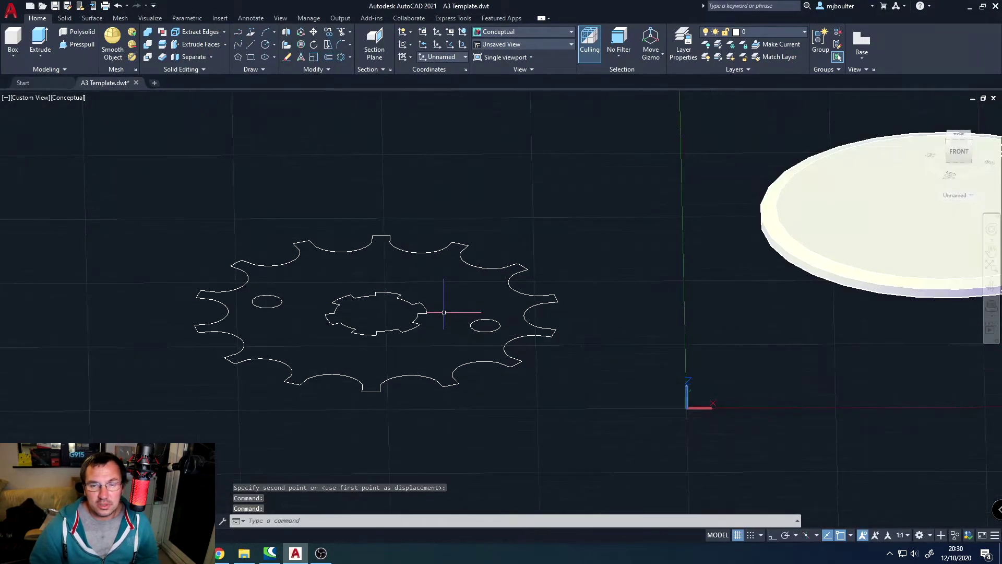
left_click(74, 46)
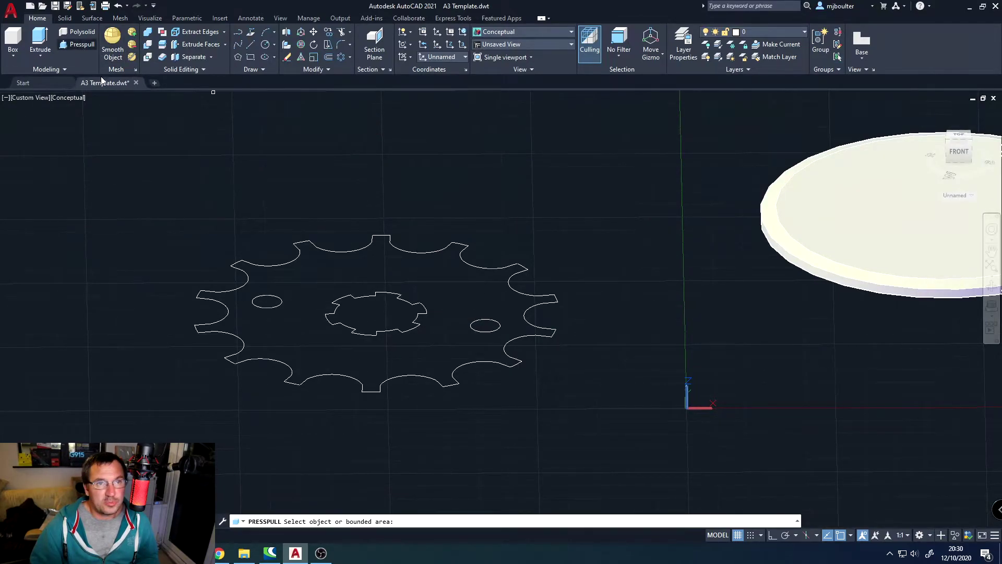
left_click(318, 346)
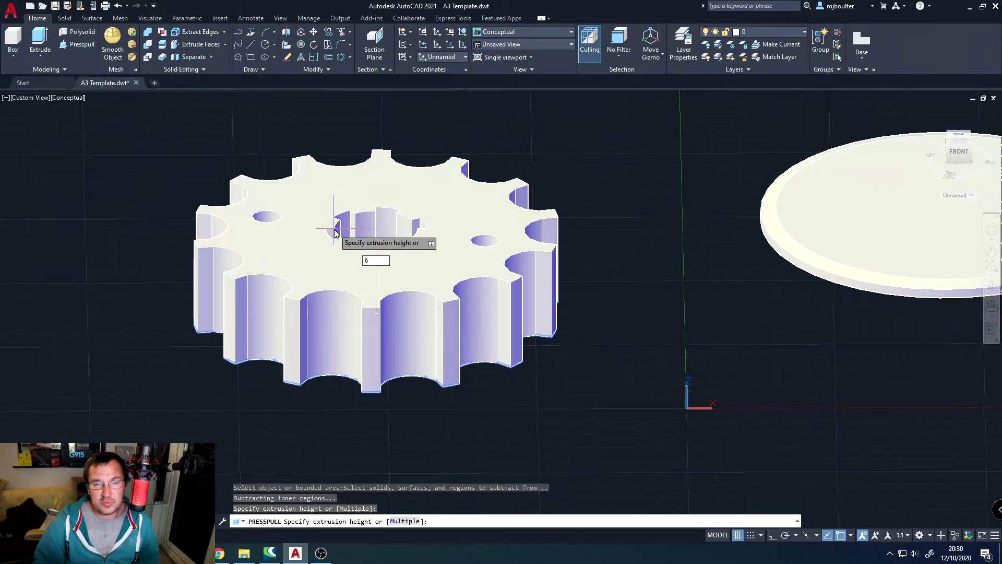
key("Return")
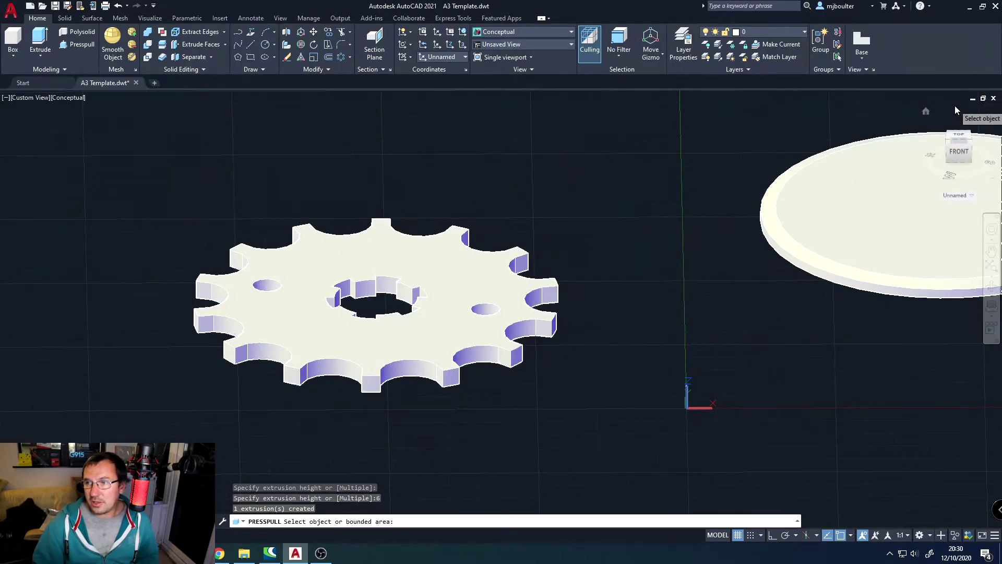
left_click(961, 133)
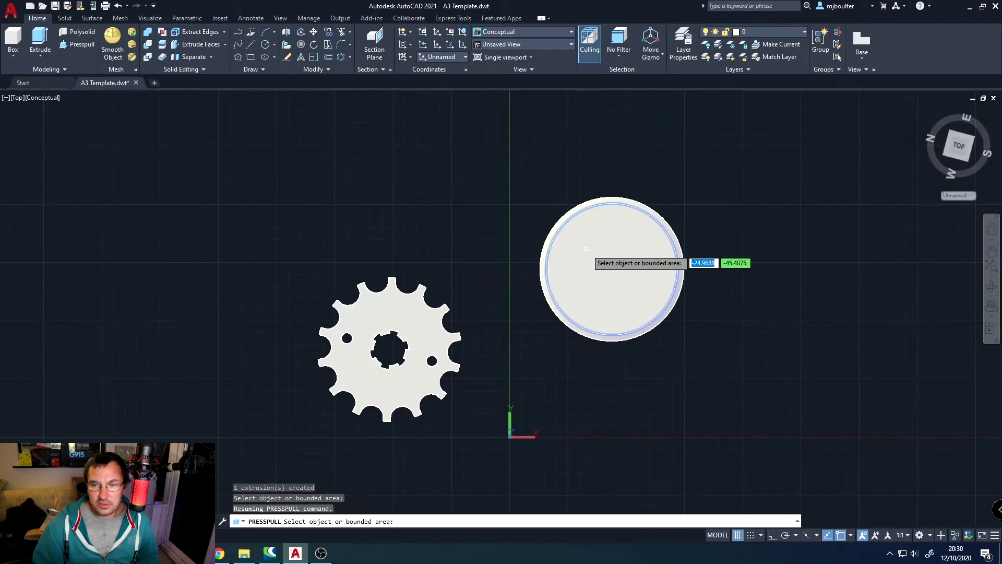
Move the disc from its centre onto the gear's centre.
left_click(314, 30)
left_click(624, 285)
key("Return")
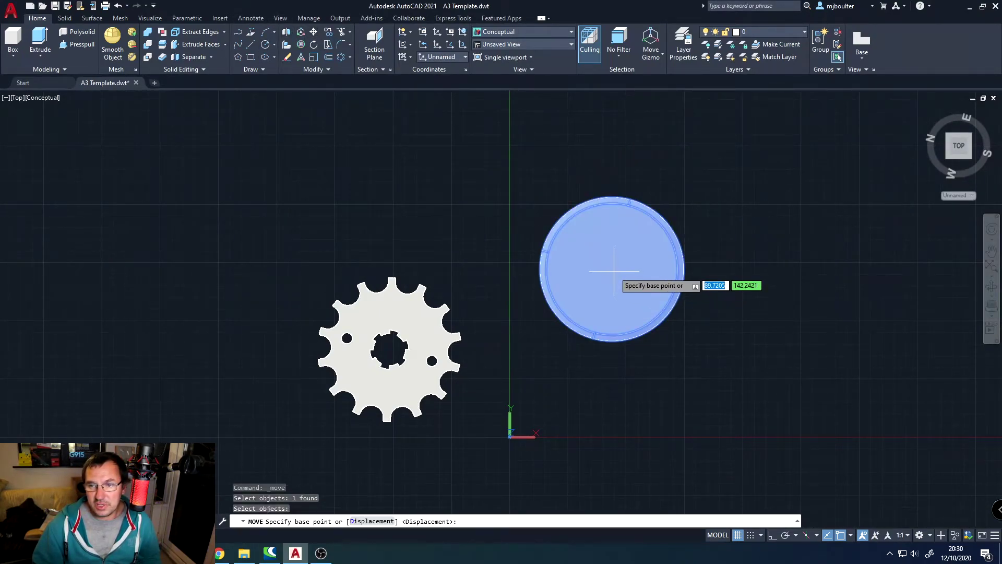
left_click(612, 269)
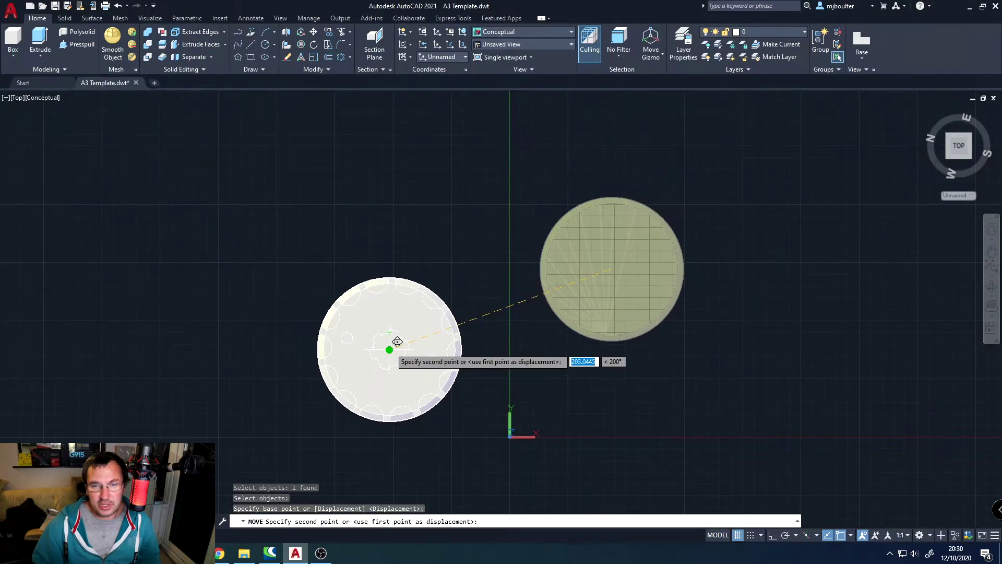
left_click(397, 341)
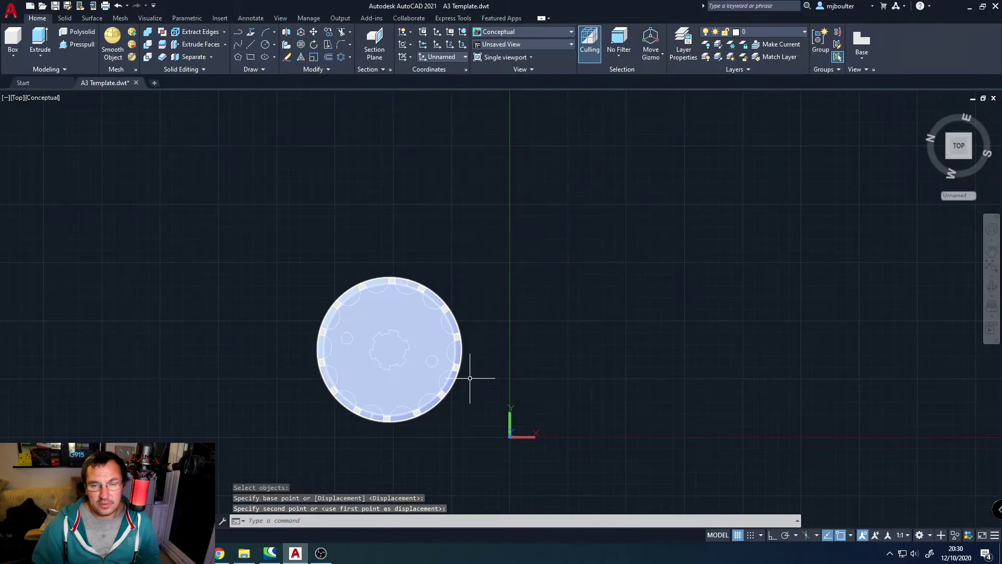
Start Intersect and select both the disc and the gear solid.
middle_click_drag(400, 448, 521, 395, "shift")
scroll(529, 401, "up", 2)
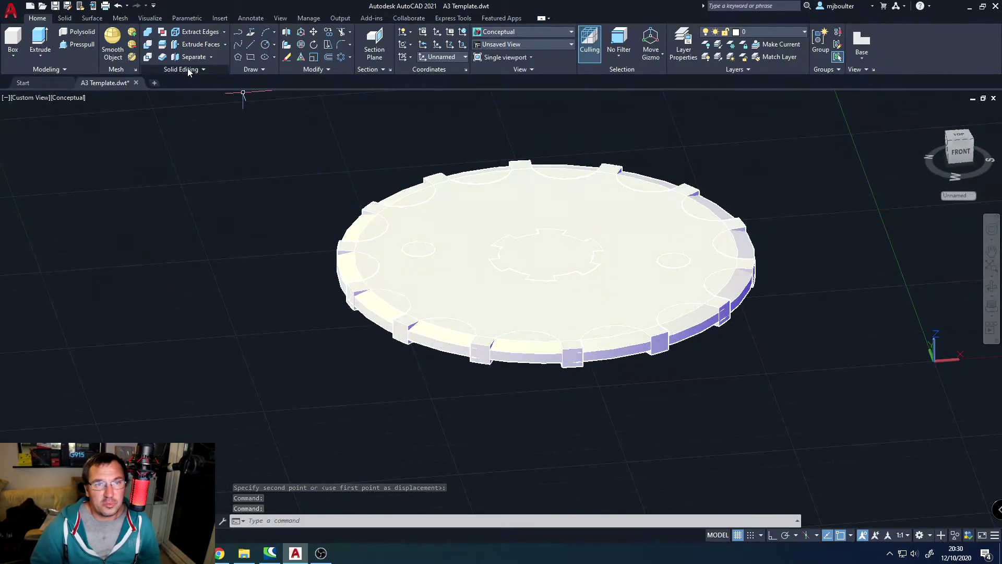
left_click(149, 58)
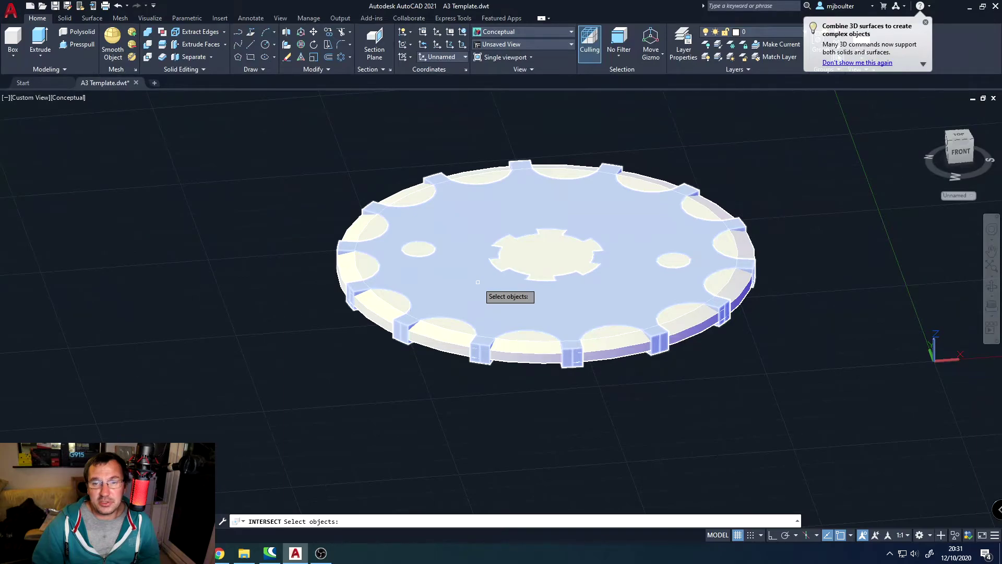
left_click(478, 282)
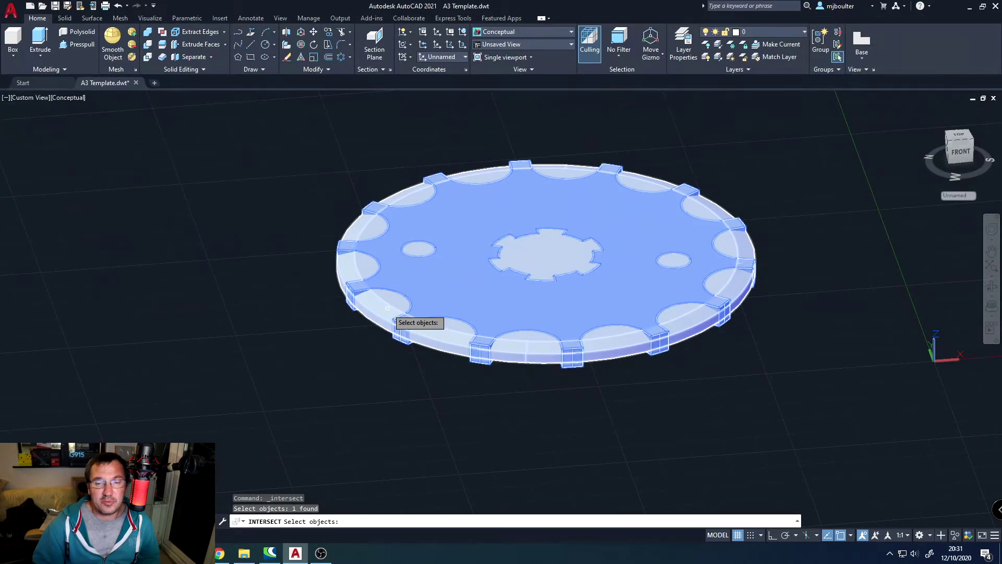
left_click(387, 308)
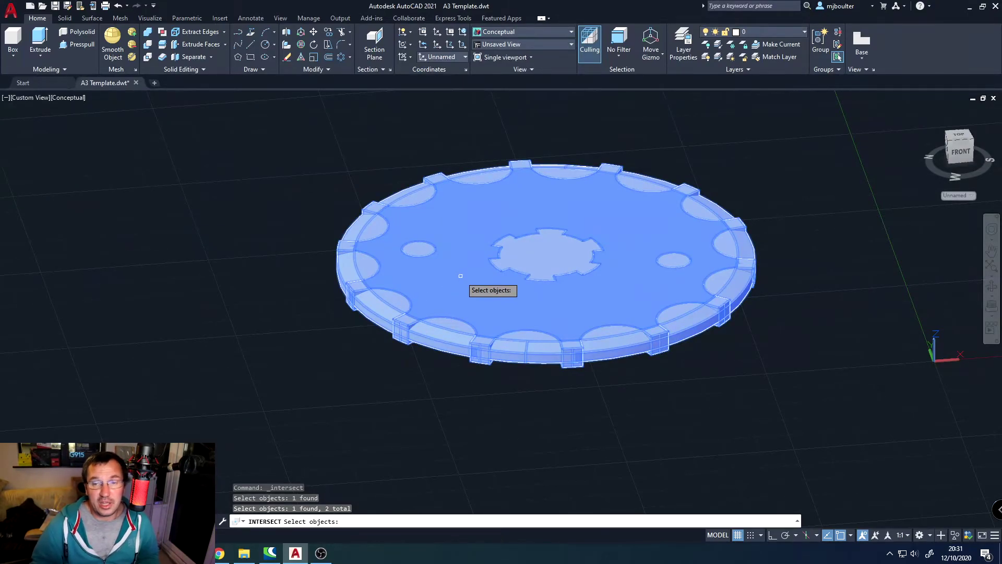
Complete the intersection into one chamfered sprocket solid and orbit around to inspect it.
key("Return")
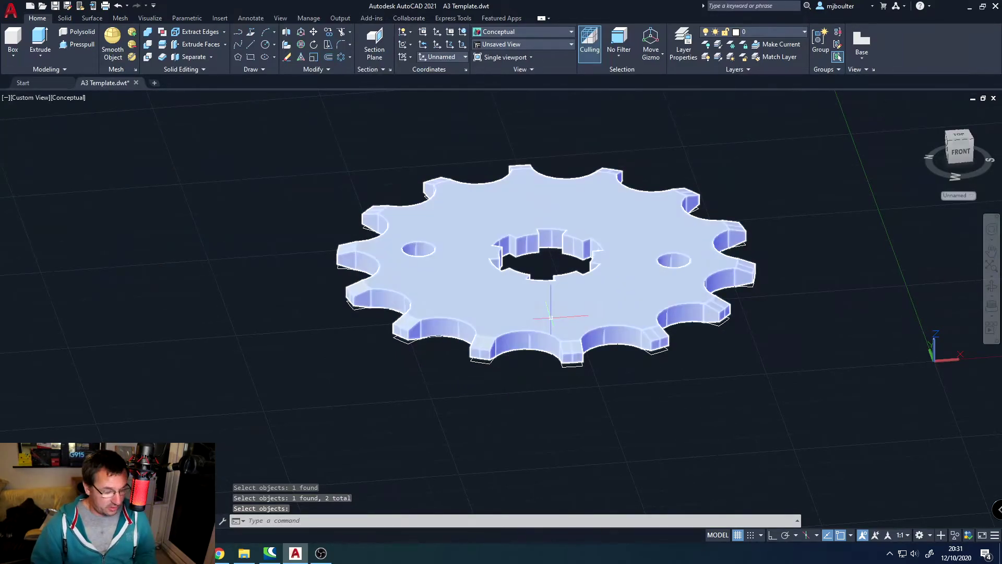
middle_click_drag(576, 286, 571, 342, "shift")
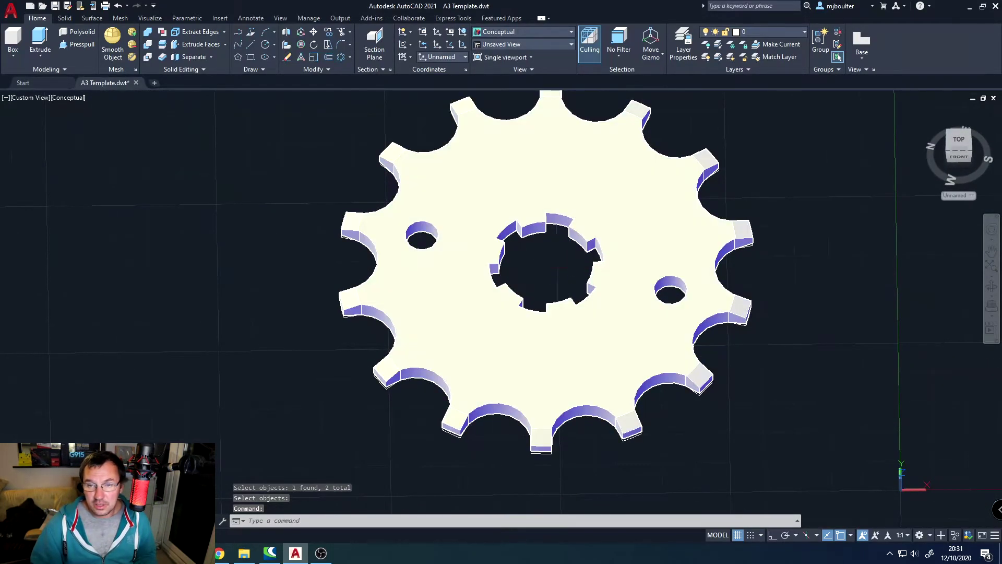
middle_click_drag(571, 269, 547, 327, "shift")
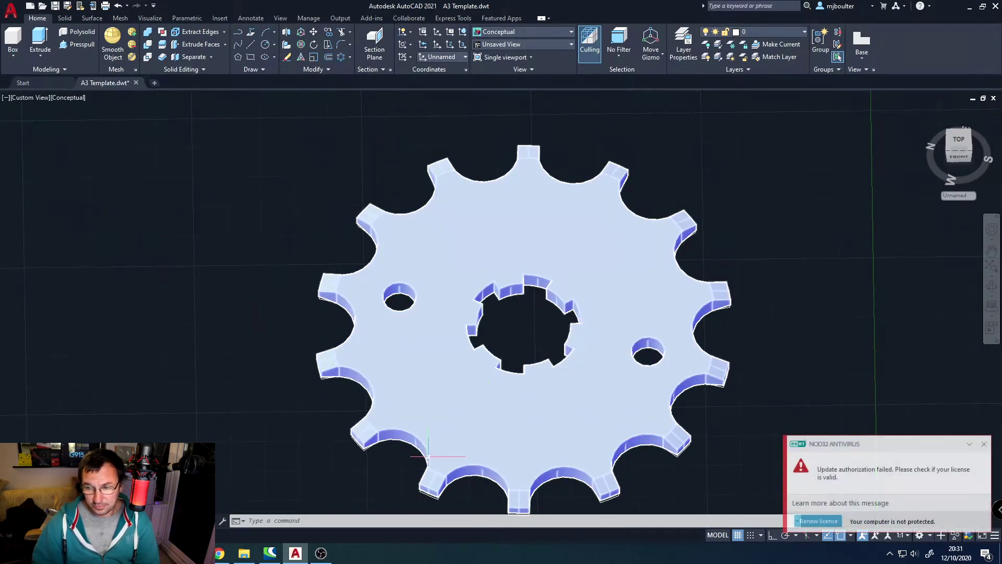
middle_click_drag(490, 425, 452, 334, "shift")
scroll(453, 333, "up", 3)
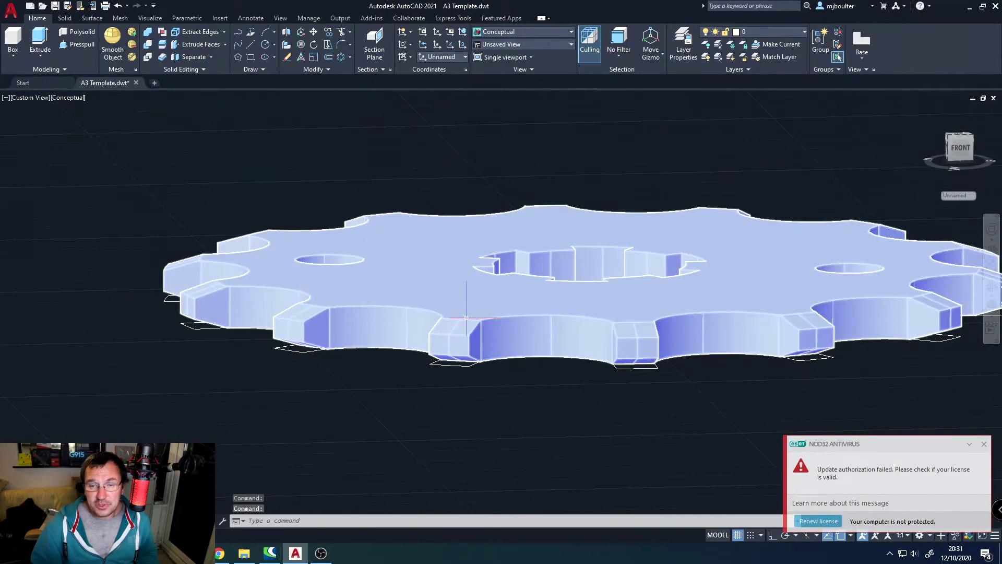
middle_click_drag(484, 303, 514, 337, "shift")
scroll(610, 347, "down", 3)
mouse_move(611, 347)
middle_mouse_down("shift")
mouse_move(603, 340)
mouse_move(601, 355)
middle_mouse_up("shift")
scroll(600, 355, "down", 2)
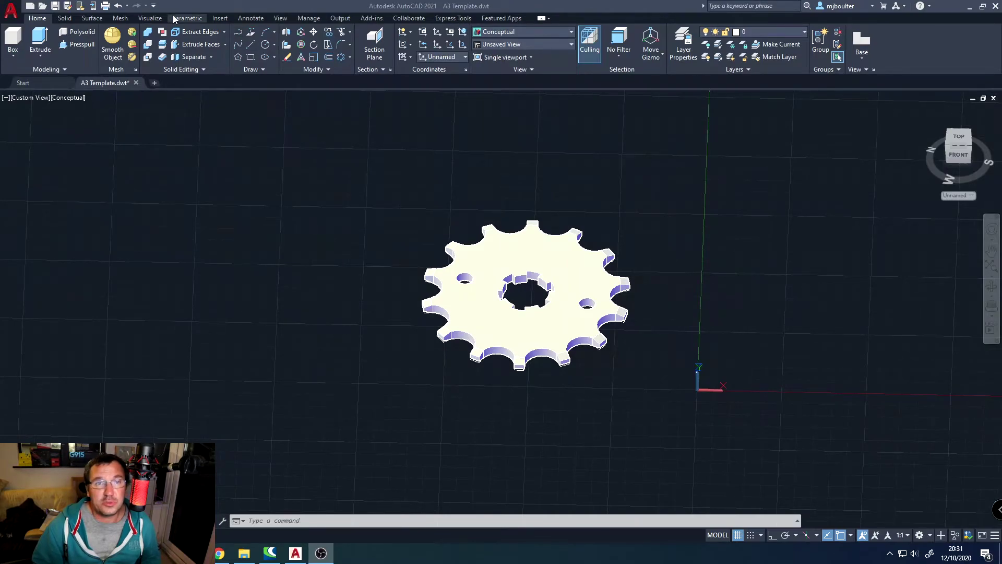
Search the Materials Browser for 'zinc' and add Zinc Chromate 1 to the drawing.
left_click(146, 19)
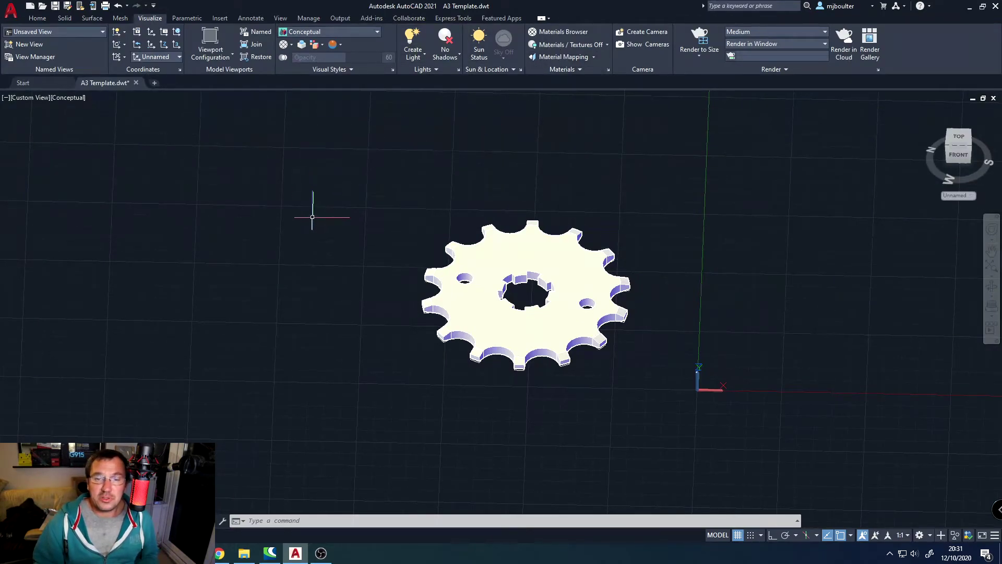
left_click(560, 31)
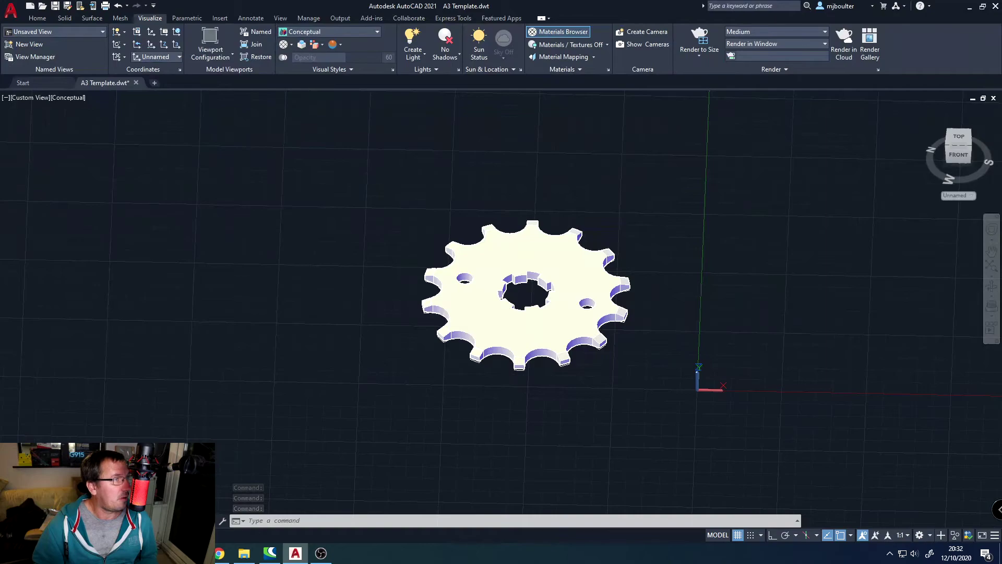
left_click_drag(10, 126, 67, 133)
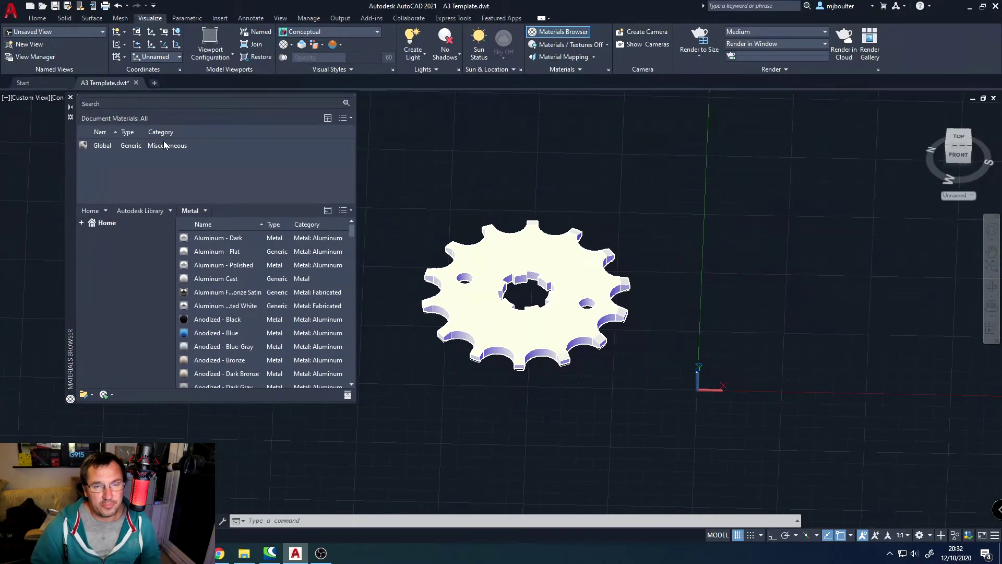
left_click(102, 102)
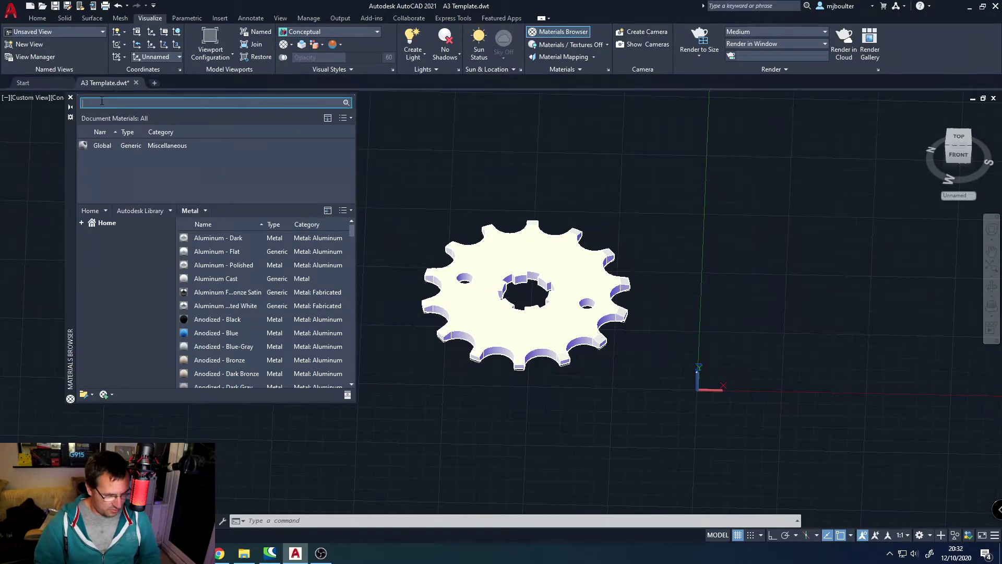
type("zinc")
key("Return")
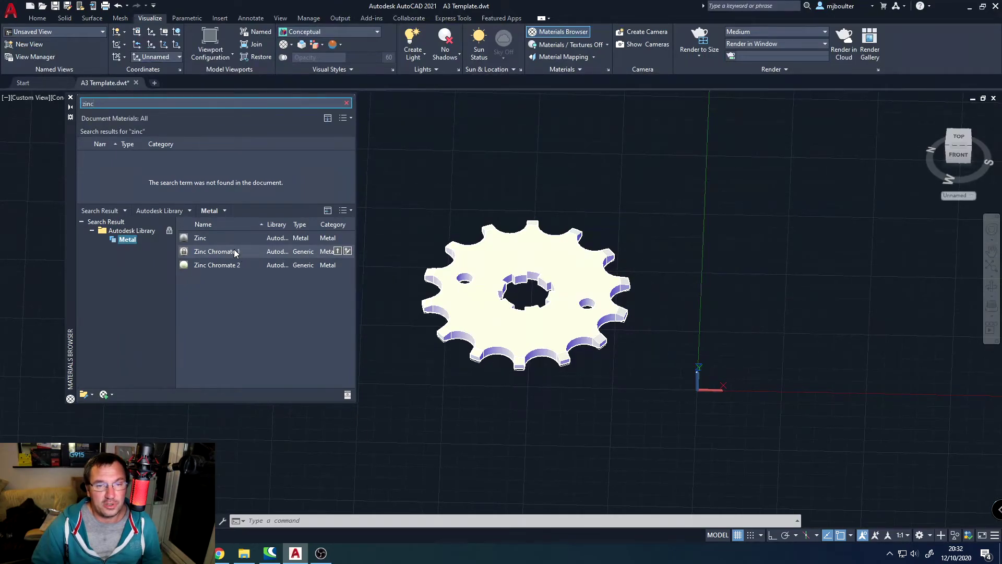
left_click(338, 252)
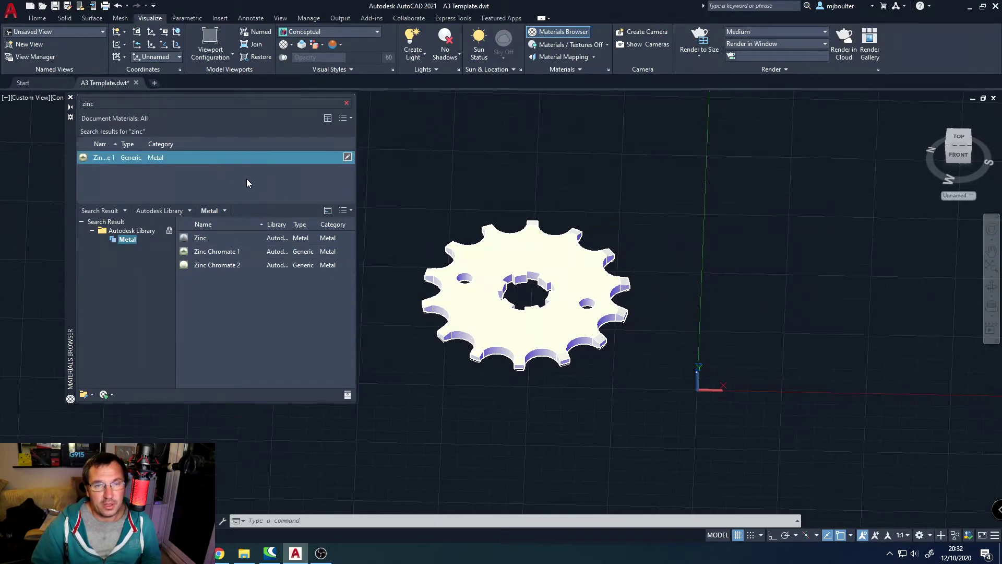
Assign Zinc Chromate 1 to the selected gear solid.
left_click(523, 251)
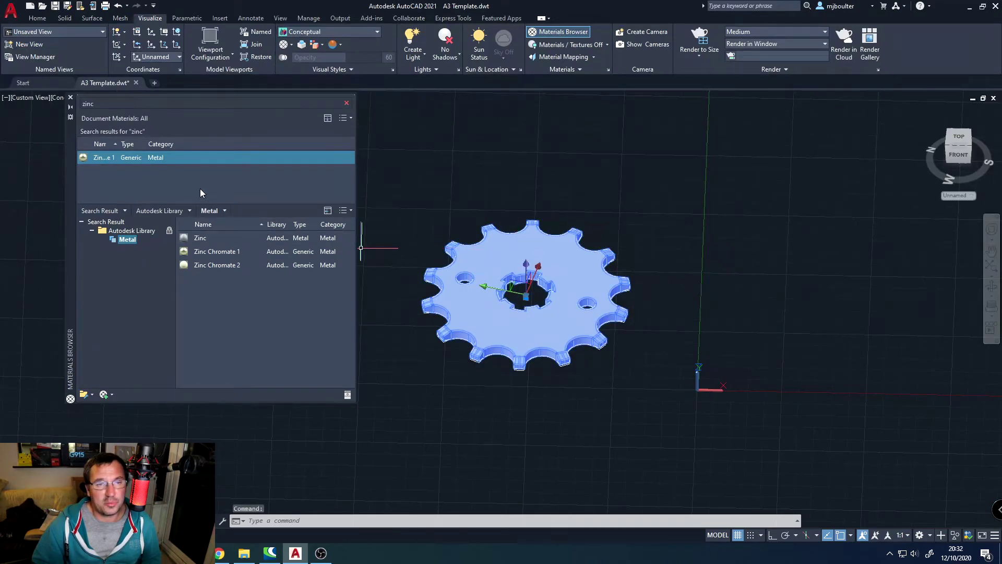
right_click(189, 158)
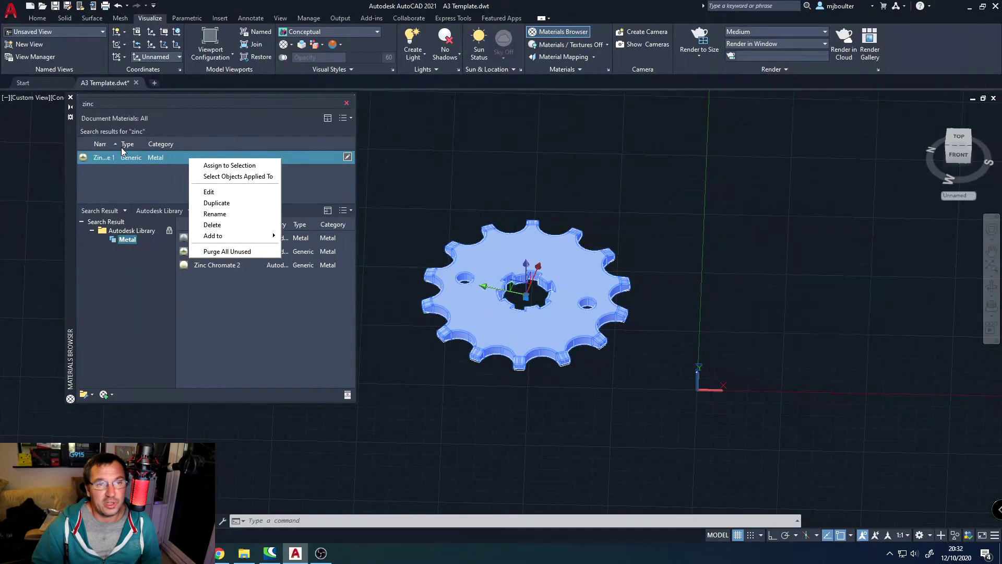
left_click(226, 166)
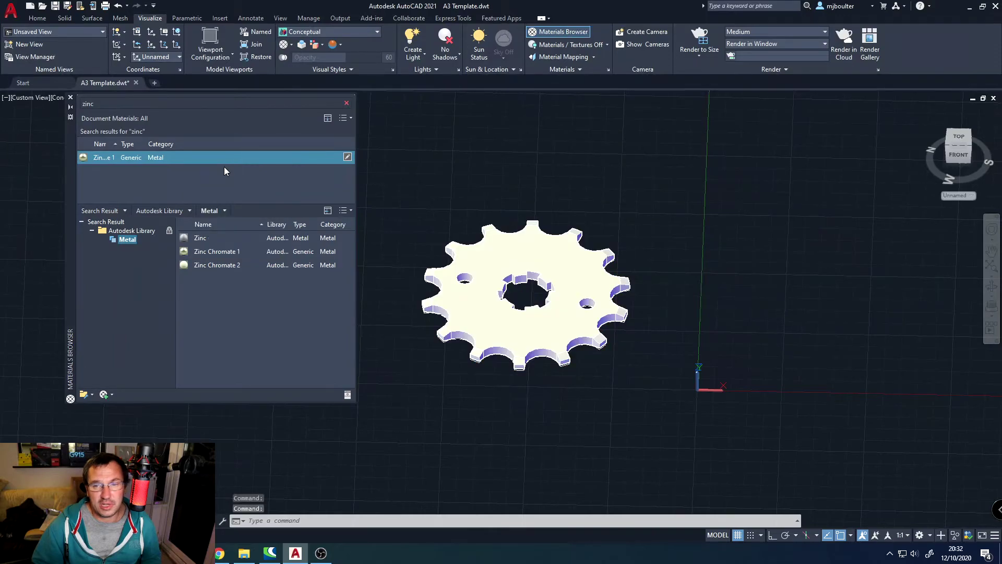
Close the Materials Browser and display the gear in the Realistic visual style.
left_click(70, 99)
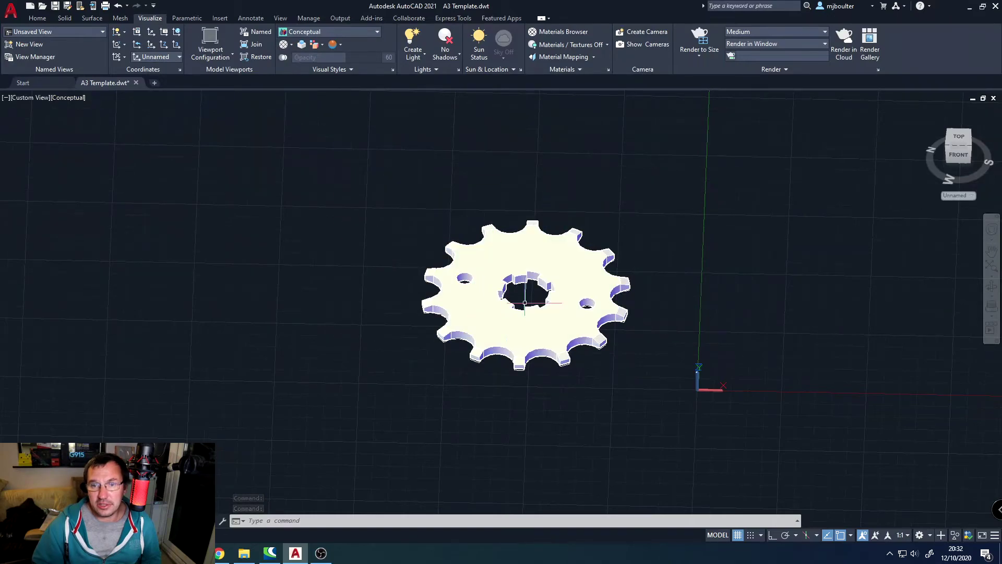
left_click(377, 33)
left_click(430, 52)
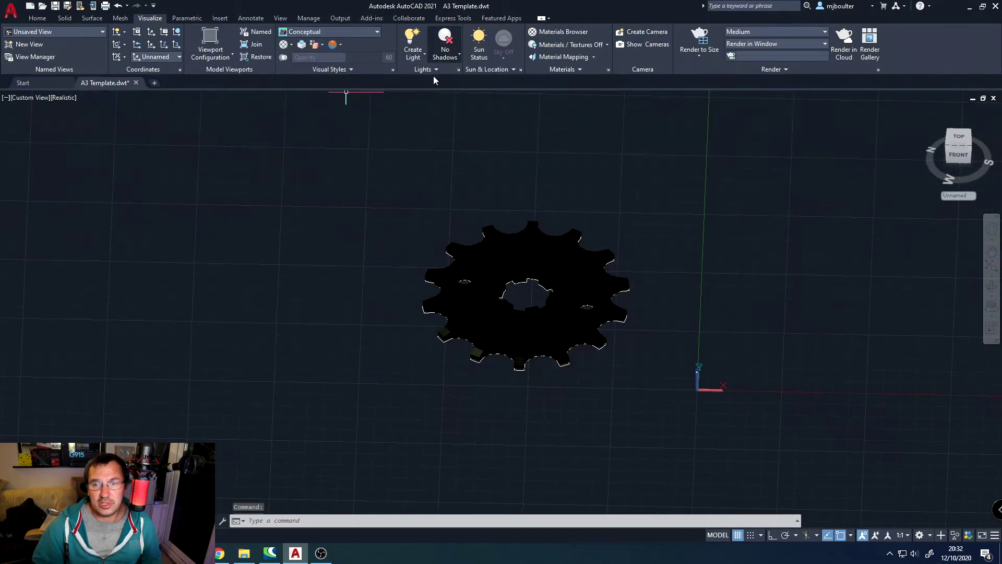
scroll(577, 364, "up", 2)
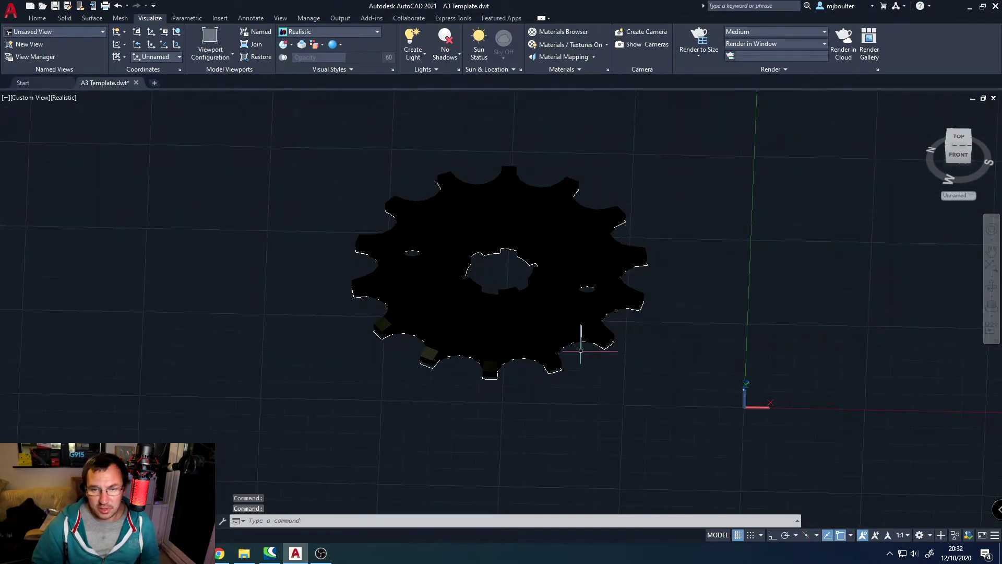
middle_click_drag(580, 351, 511, 283, "shift")
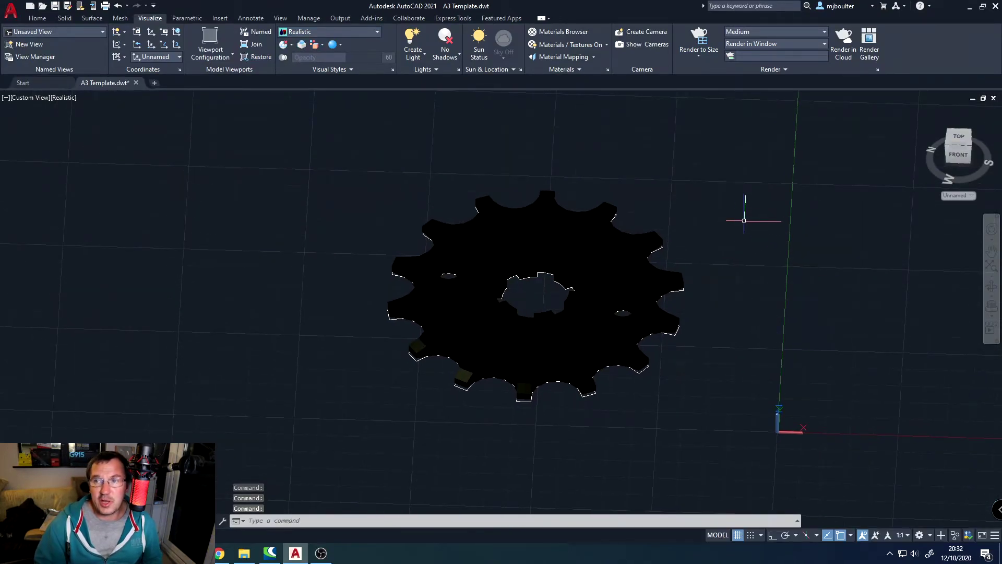
Expand the Render panel to reveal the Render Environment and Exposure settings.
left_click(697, 55)
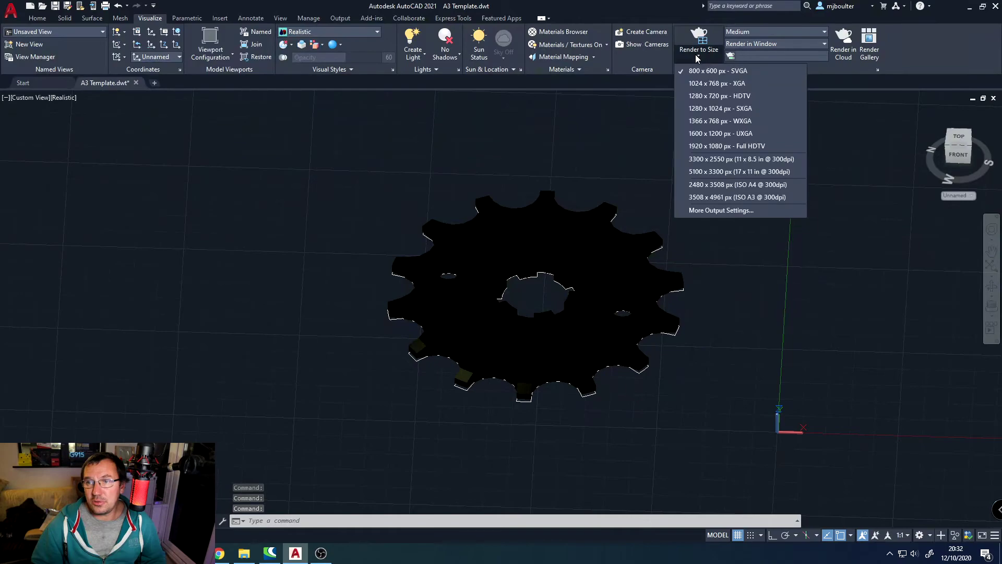
left_click(709, 146)
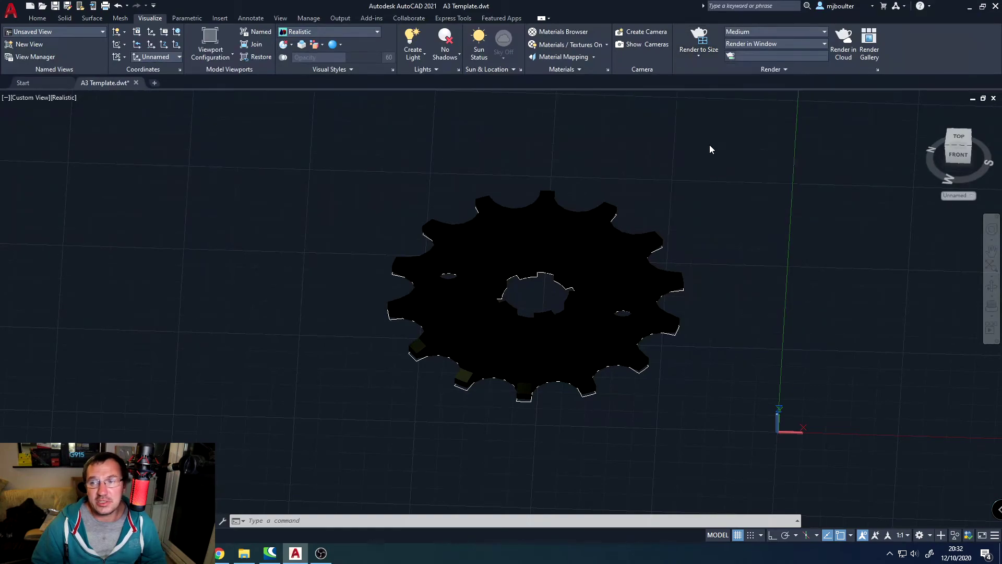
left_click(778, 70)
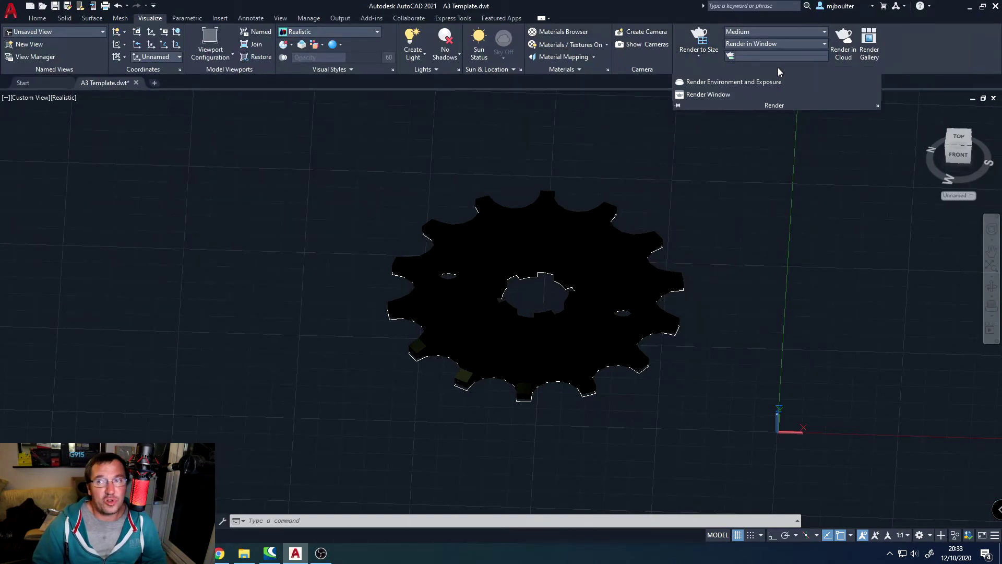
Turn the render environment on and switch it to a custom background.
left_click(745, 85)
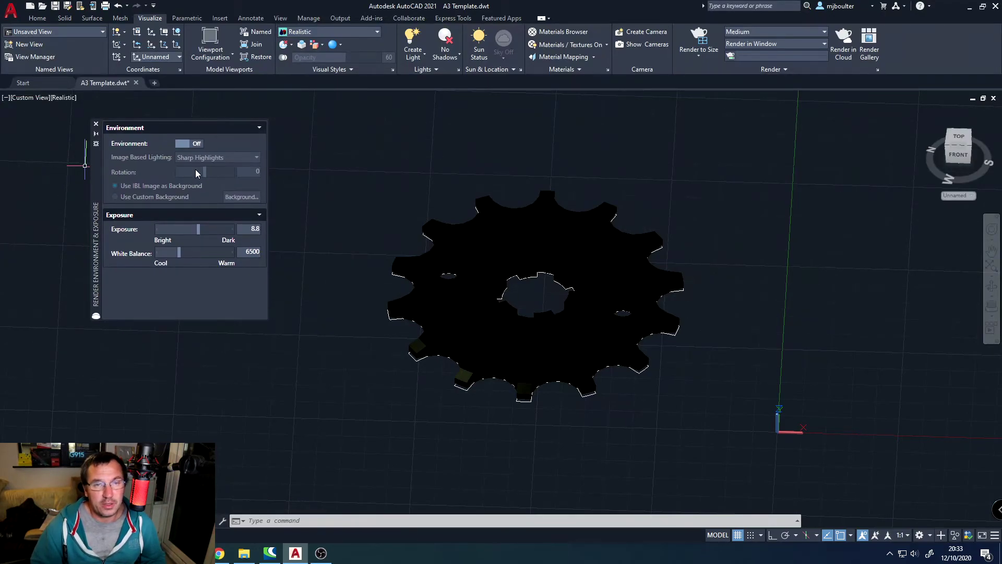
left_click(195, 144)
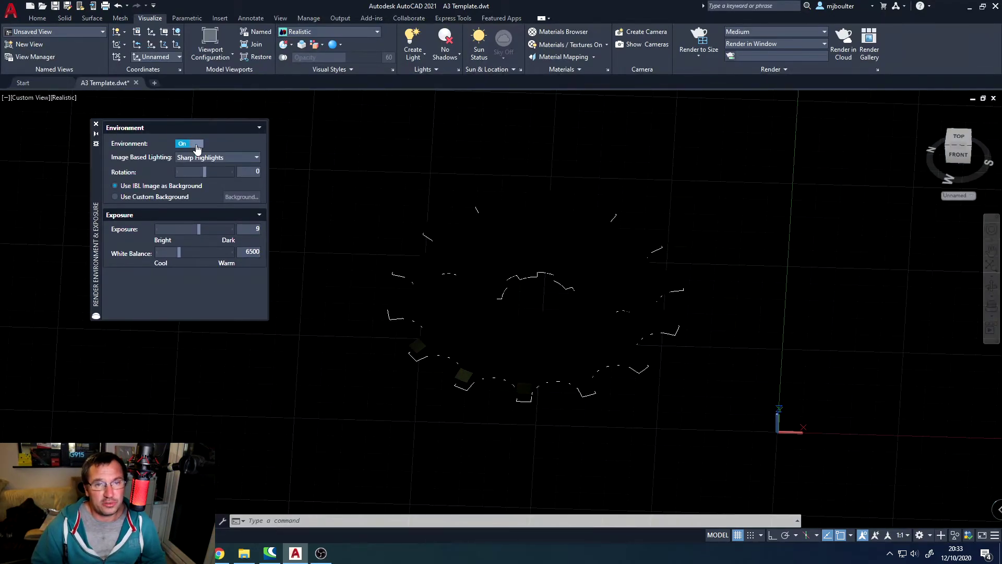
left_click(115, 197)
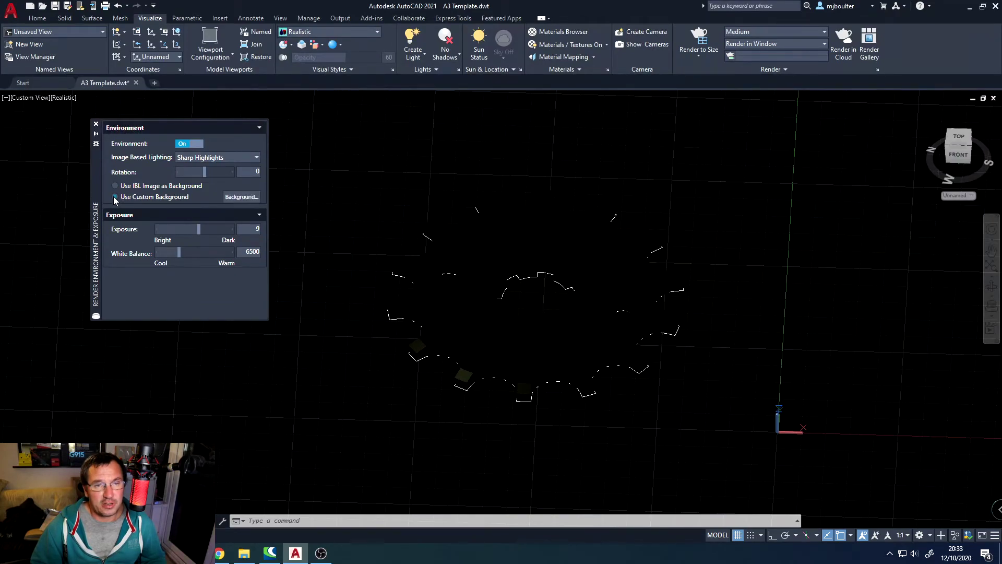
Make the background a solid light-cyan colour, RGB 156,246,252.
left_click(240, 198)
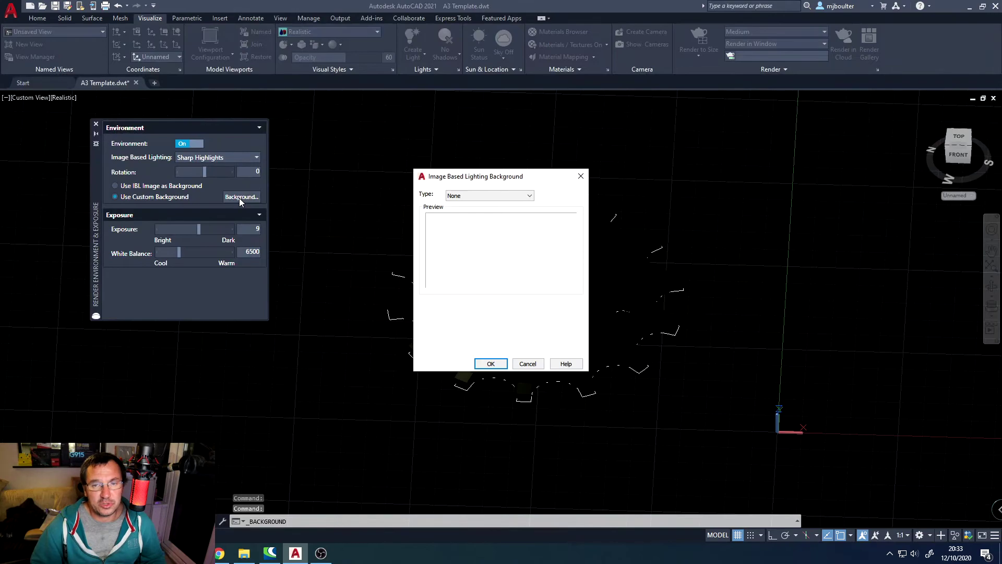
left_click(532, 197)
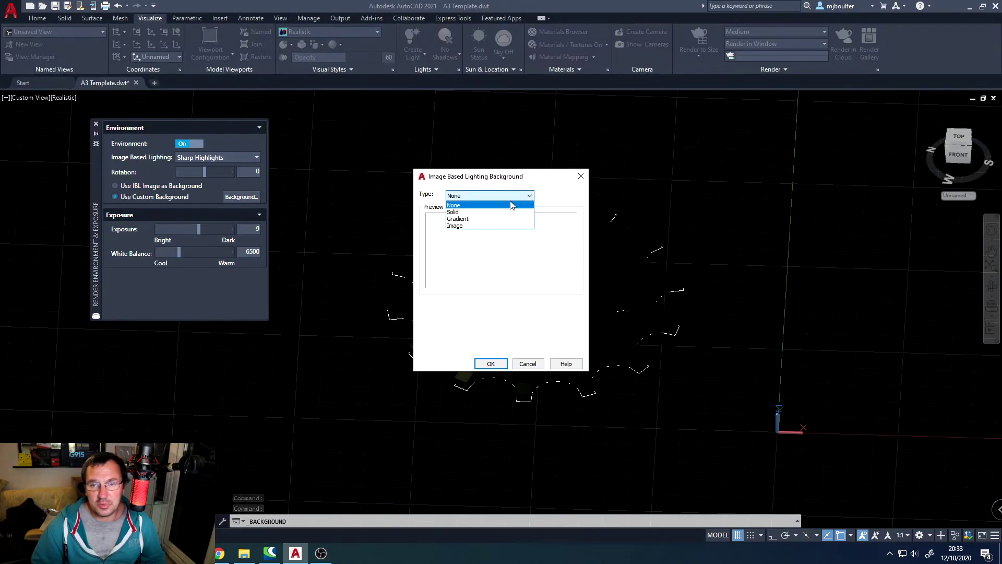
left_click(455, 213)
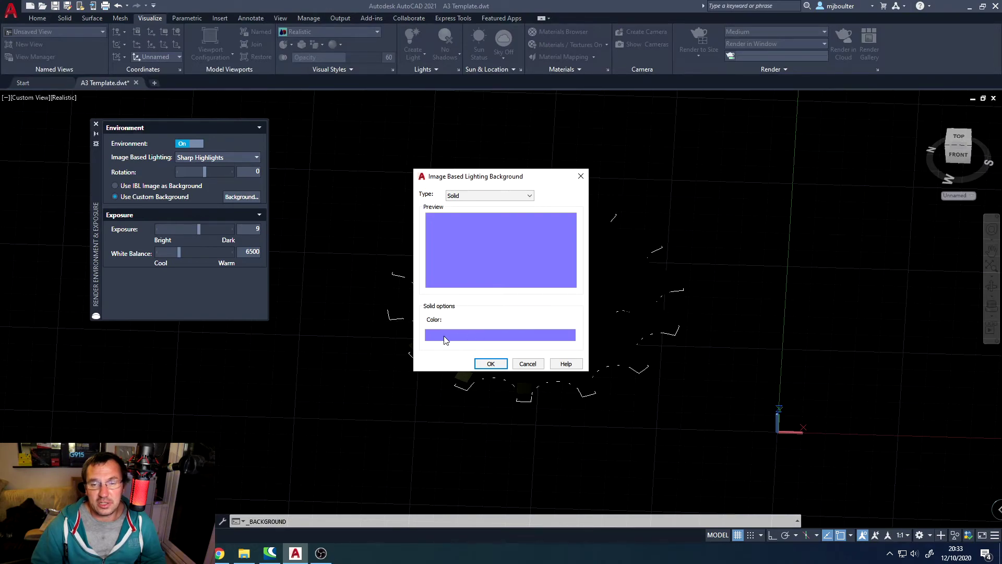
left_click(474, 335)
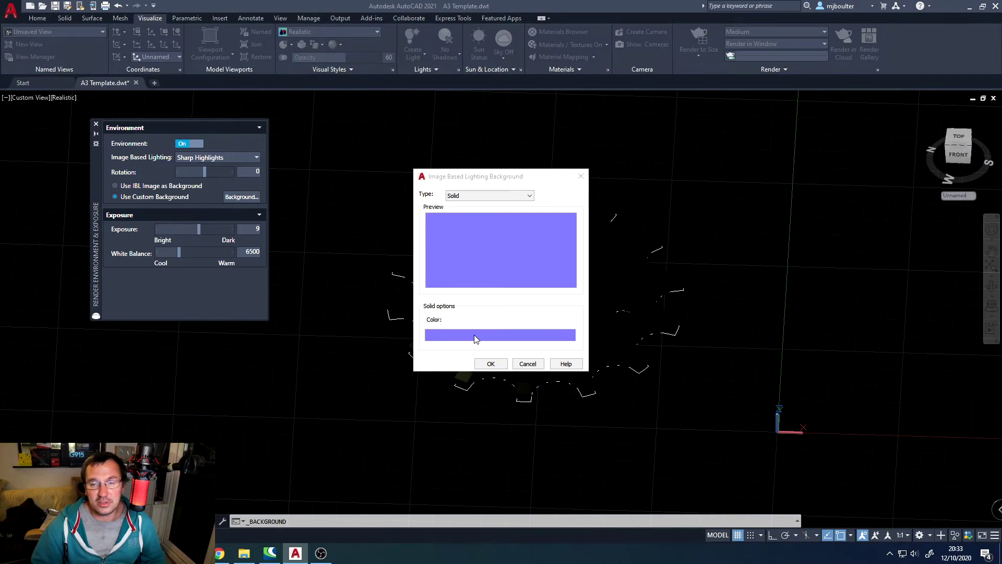
left_click_drag(420, 225, 738, 184)
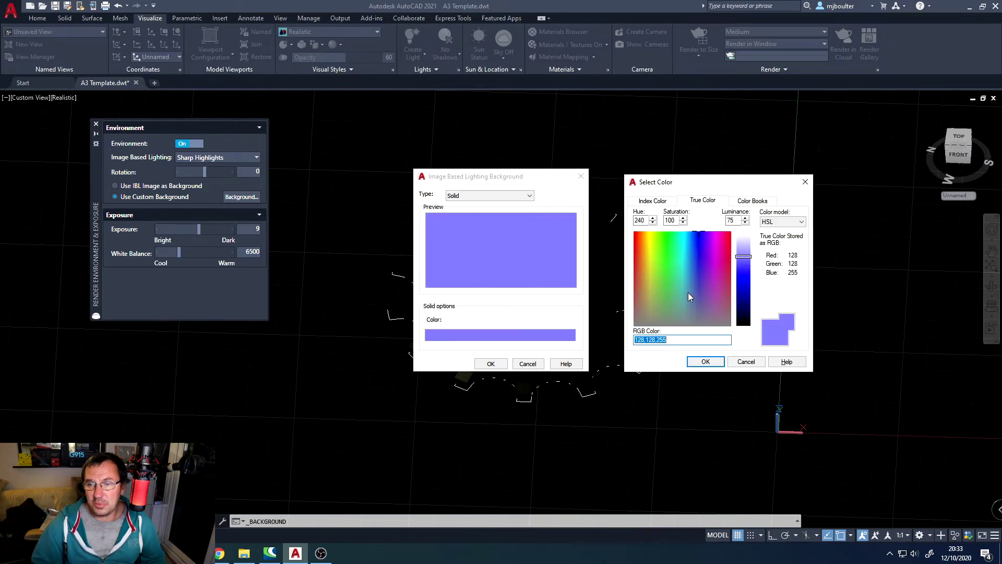
left_click(684, 236)
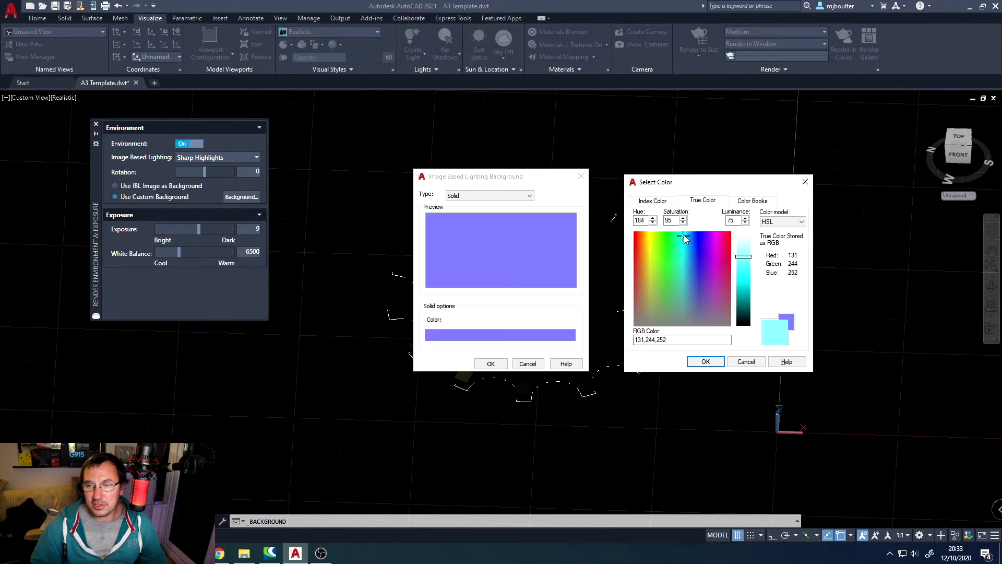
left_click(747, 253)
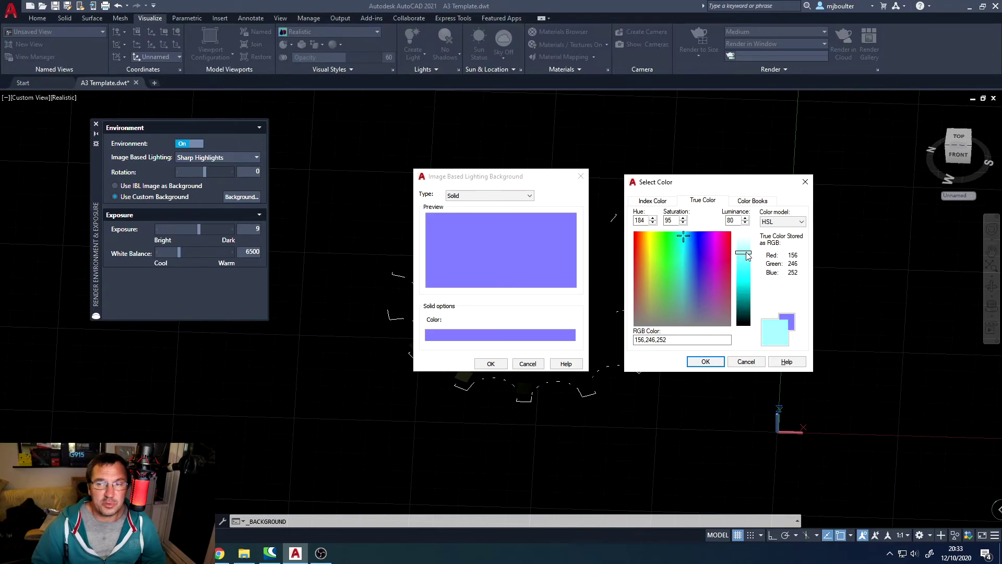
left_click(706, 362)
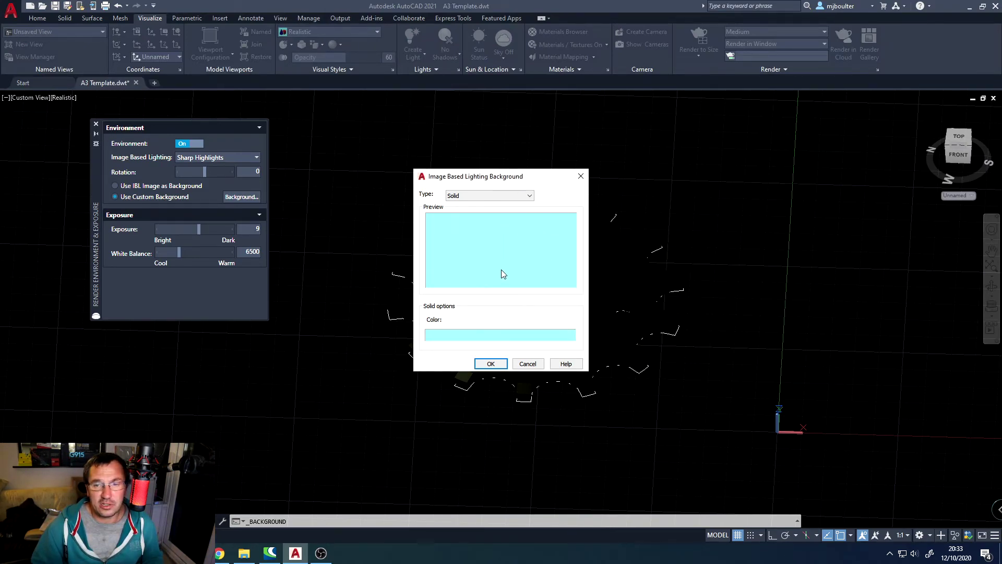
left_click(489, 364)
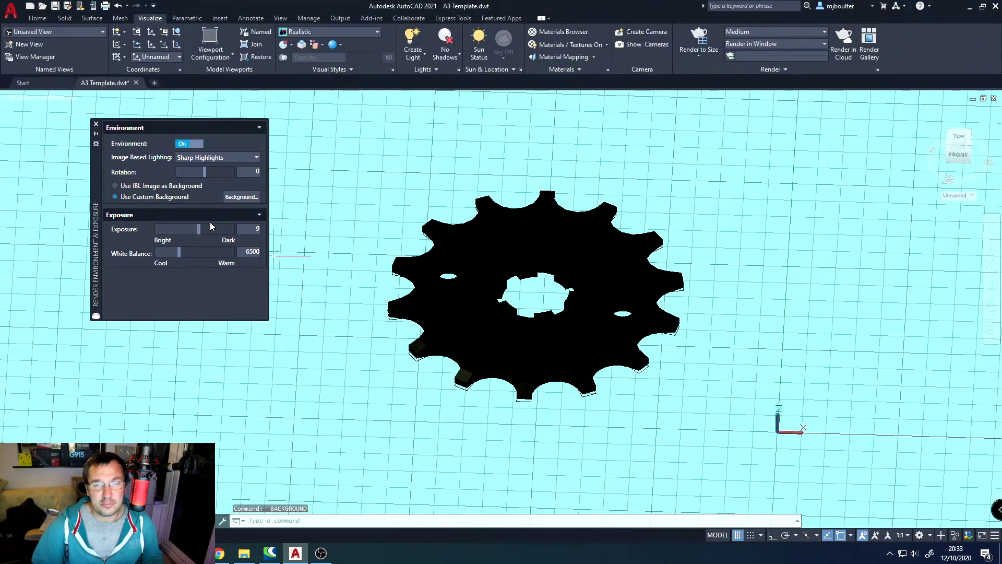
scroll(522, 330, "up", 2)
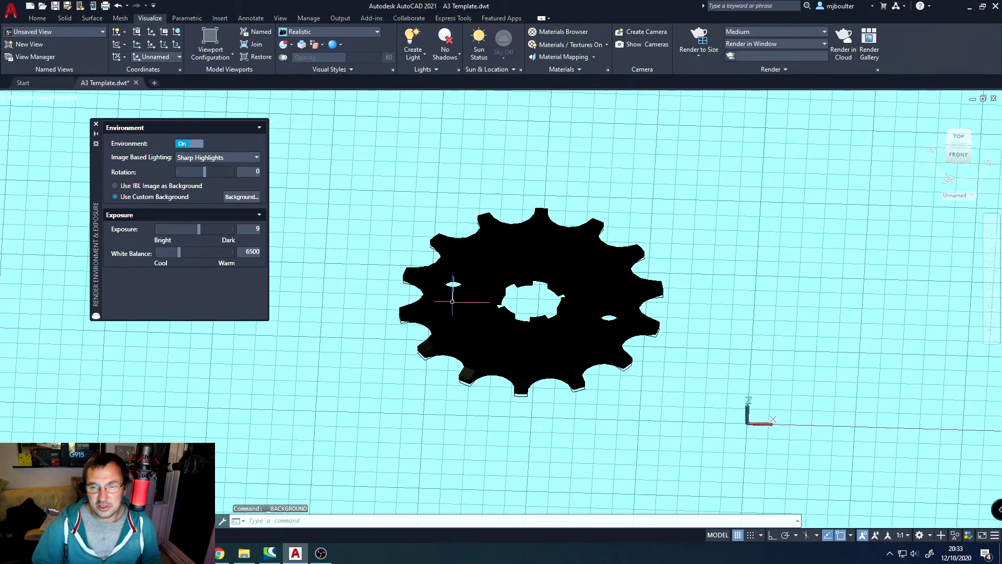
scroll(543, 259, "up", 2)
scroll(542, 258, "down", 2)
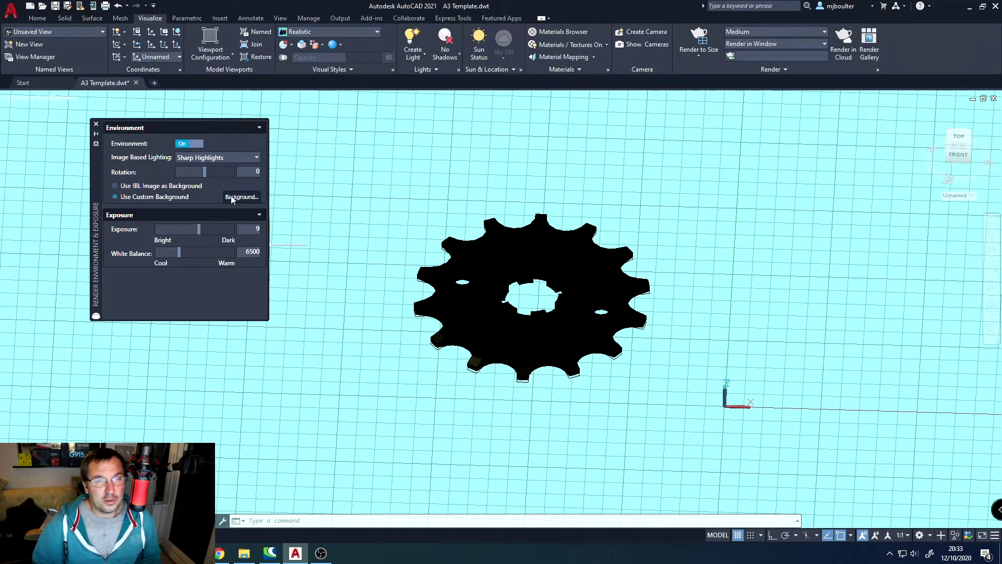
Keep Sharp Highlights, warm the white balance to 9266, and test-render the sprocket.
left_click(255, 156)
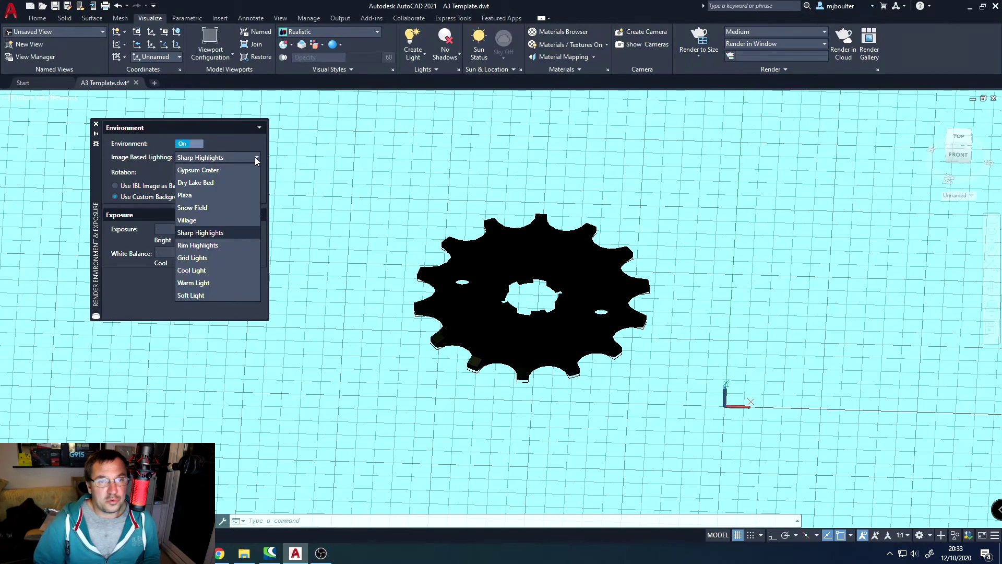
left_click(201, 234)
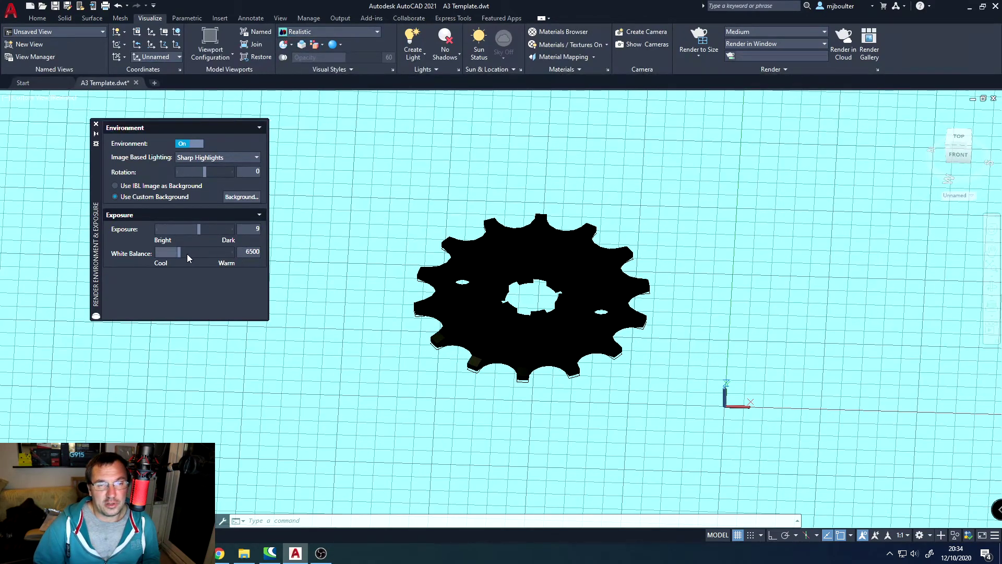
left_click_drag(179, 251, 190, 250)
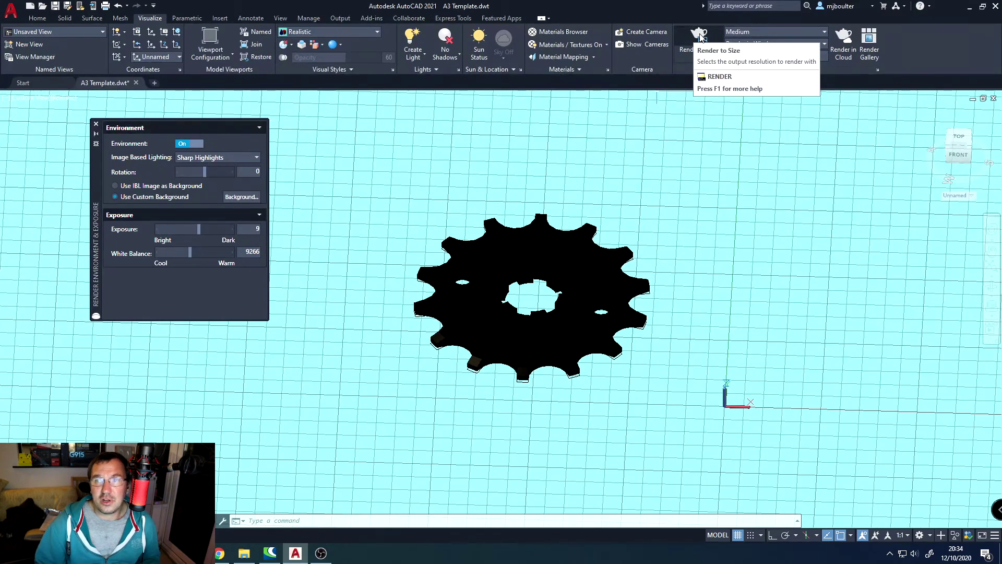
left_click(700, 36)
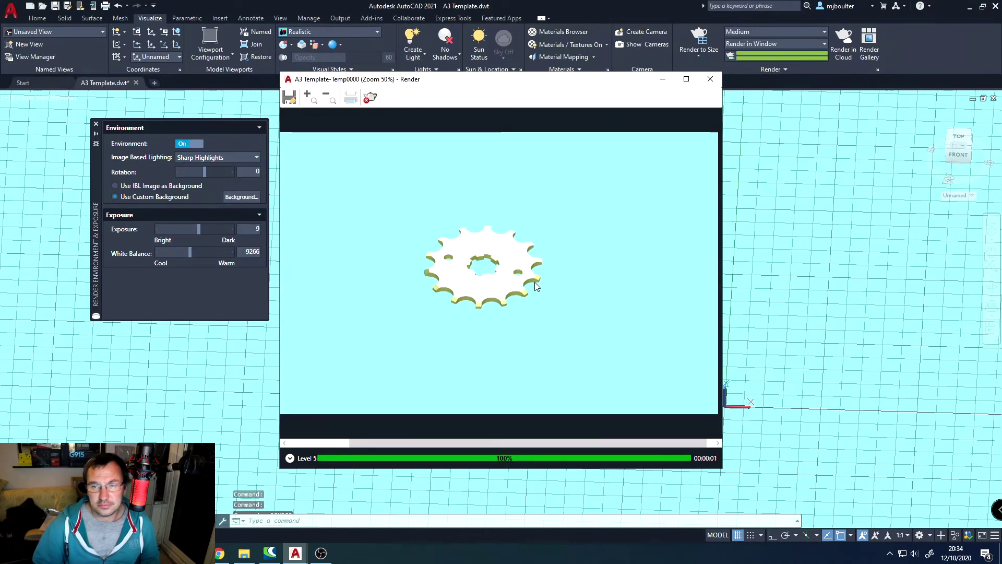
scroll(535, 282, "down", 1)
scroll(535, 282, "up", 1)
left_click_drag(522, 285, 563, 311)
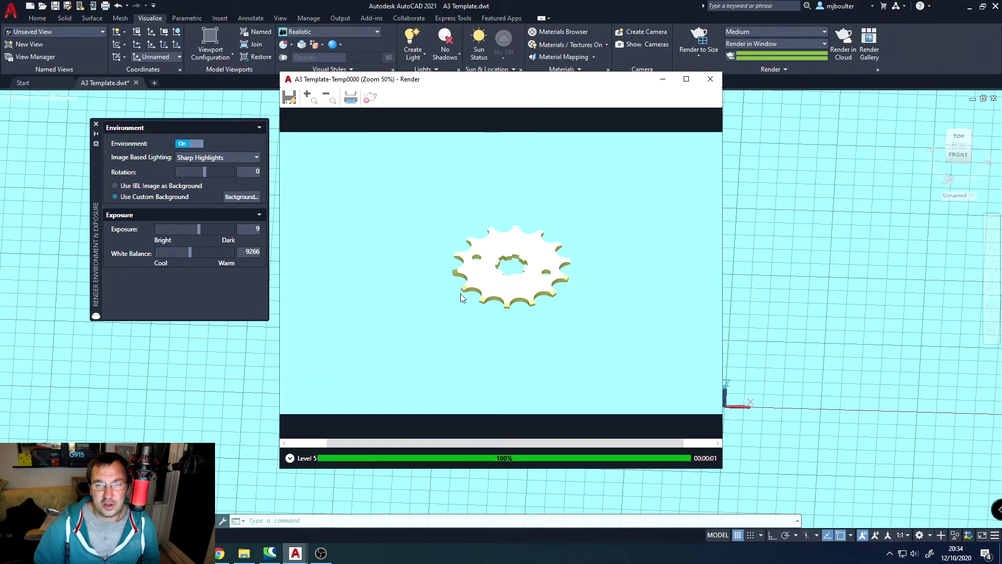
left_click(711, 79)
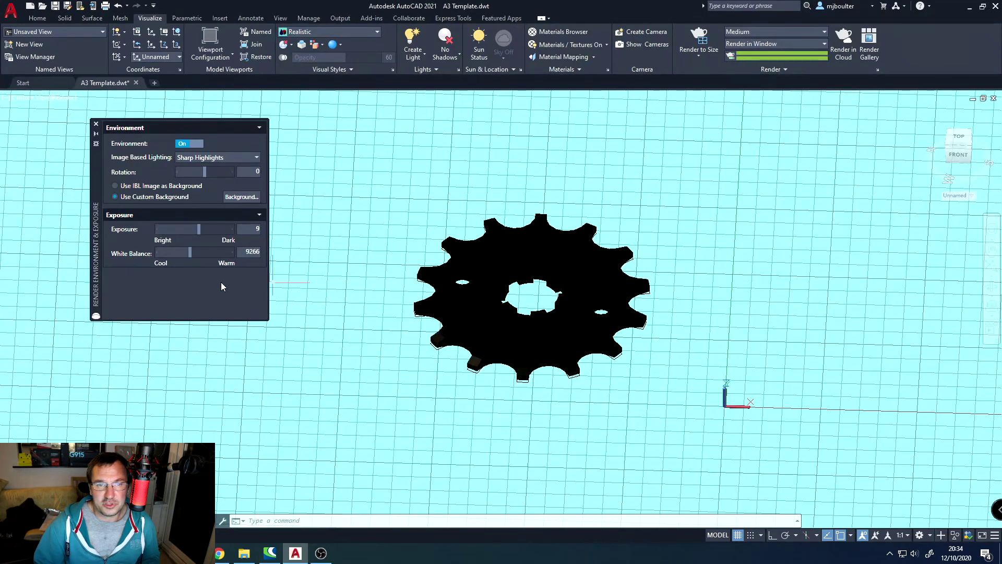
Lower the white balance to 7790 and render the sprocket again.
mouse_move(189, 253)
left_mouse_down()
mouse_move(175, 252)
mouse_move(183, 251)
left_mouse_up()
left_click(701, 37)
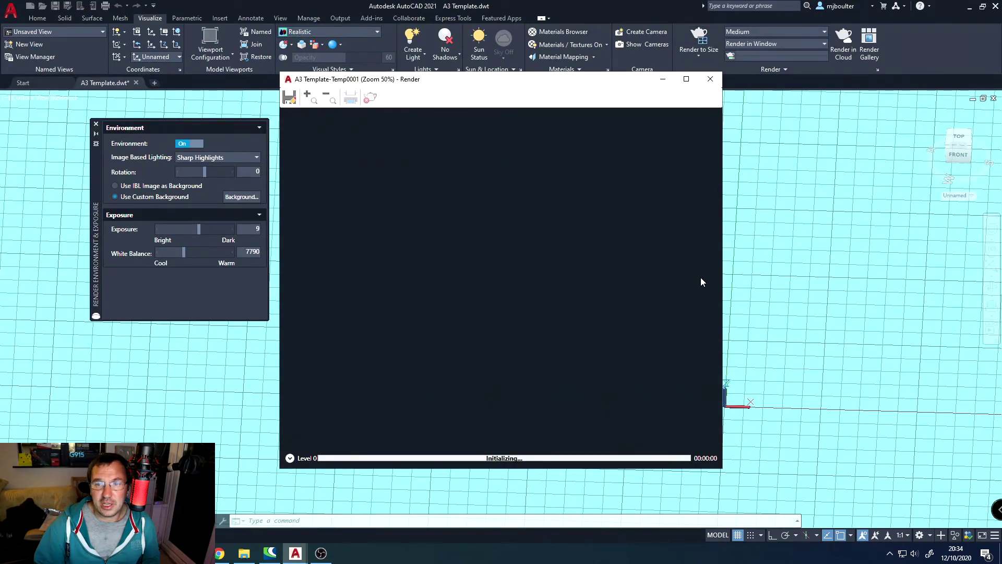
left_click(712, 79)
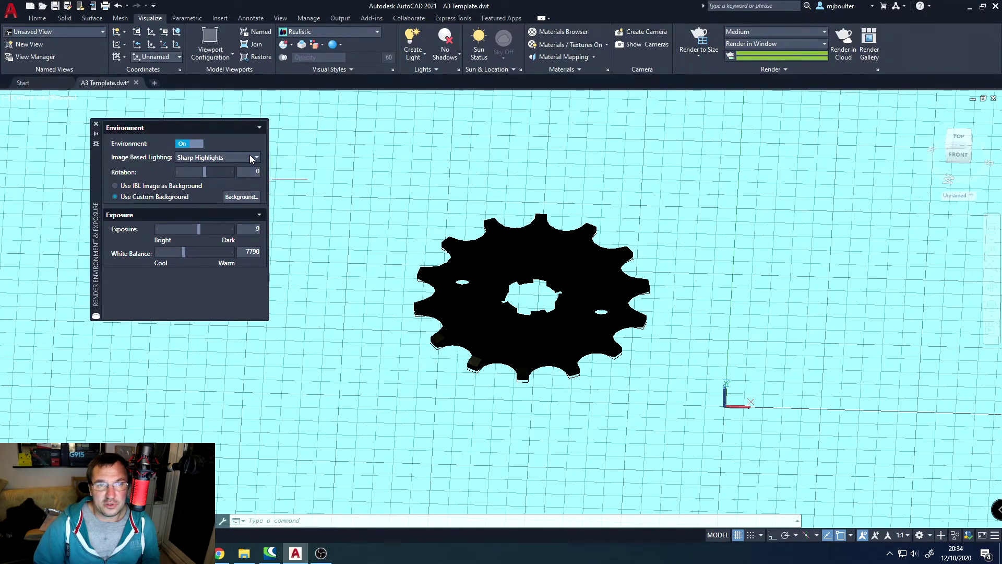
Switch the lighting preset to Cool Light and render the sprocket, inspecting the result.
left_click(258, 157)
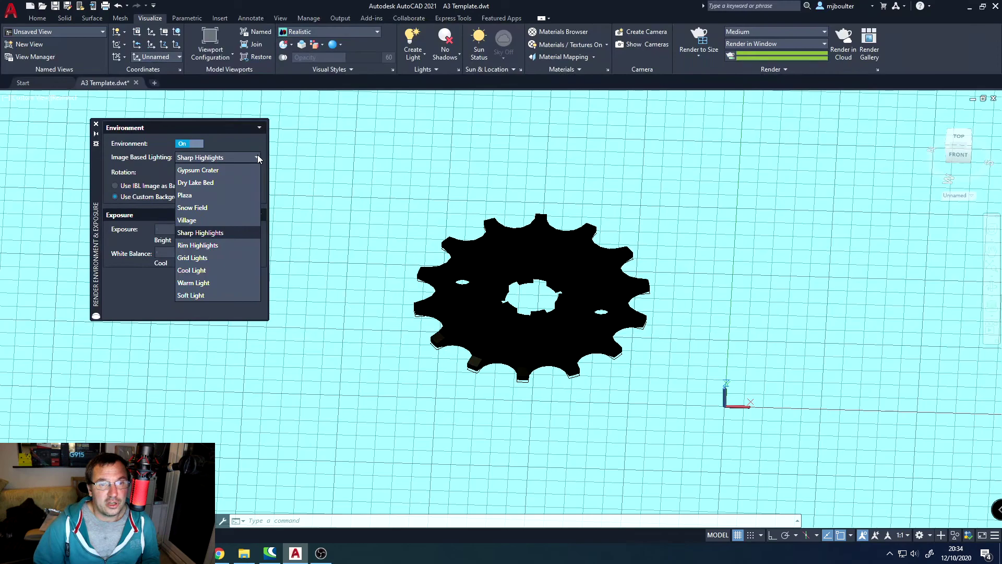
left_click(202, 272)
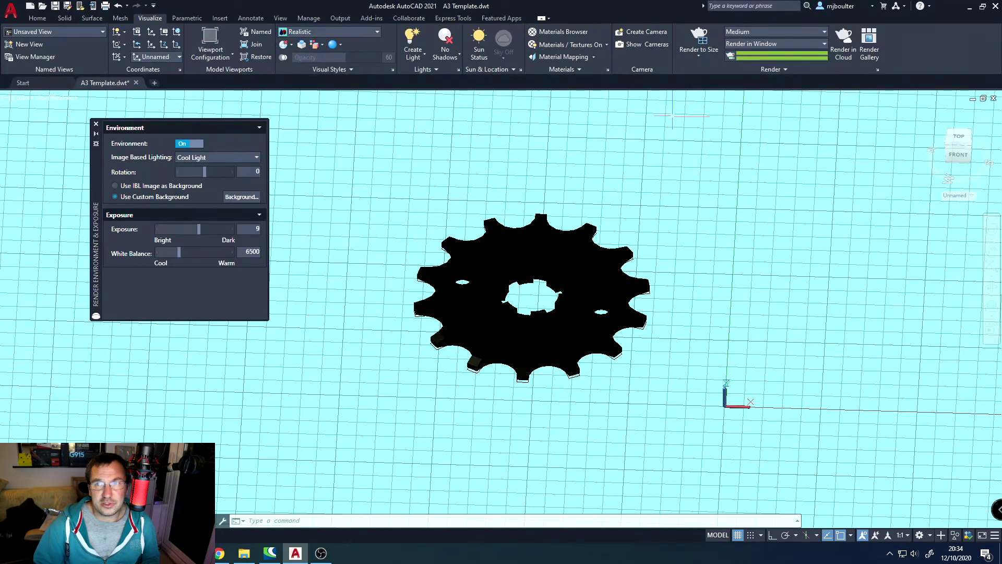
left_click(697, 35)
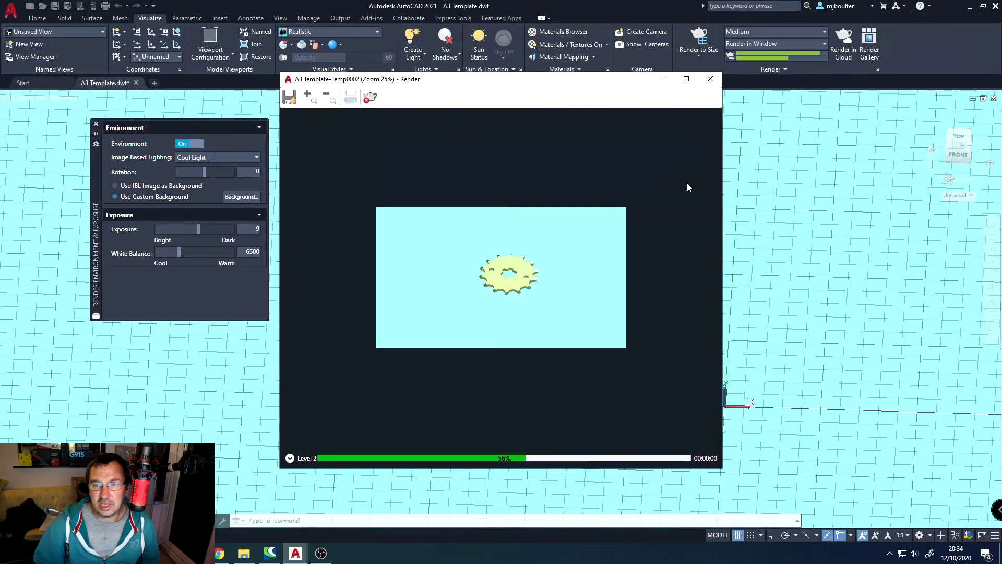
scroll(520, 266, "down", 1)
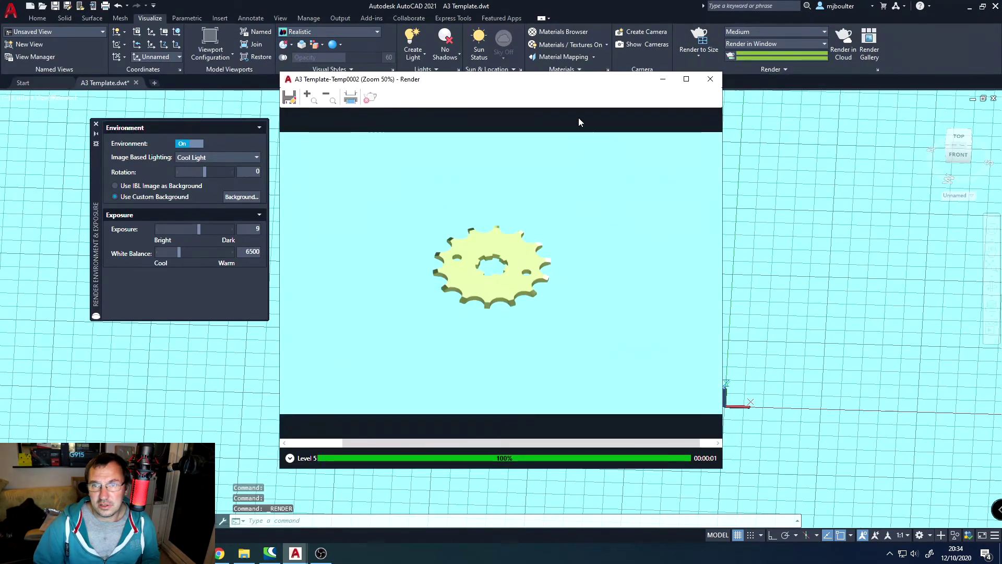
left_click_drag(575, 226, 589, 250)
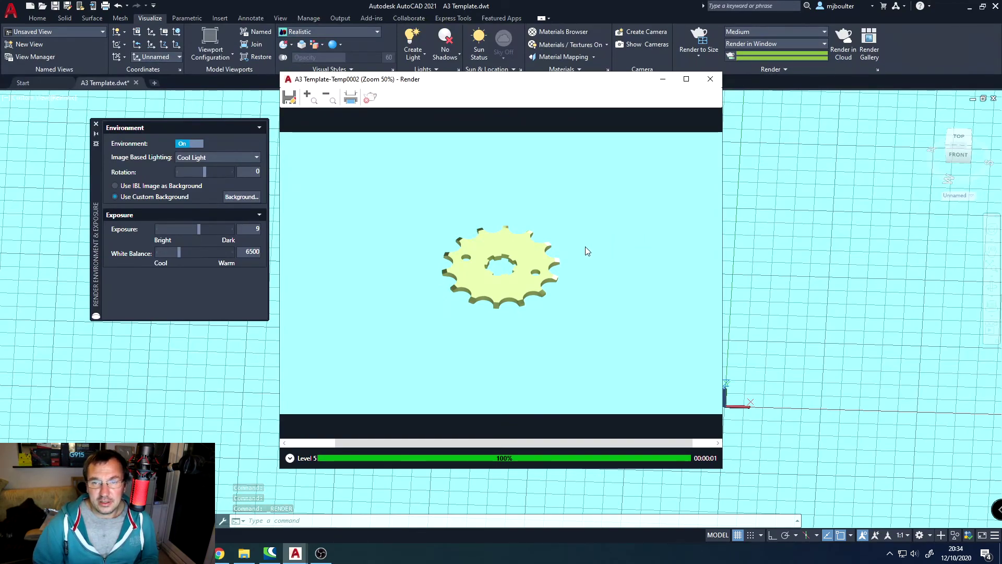